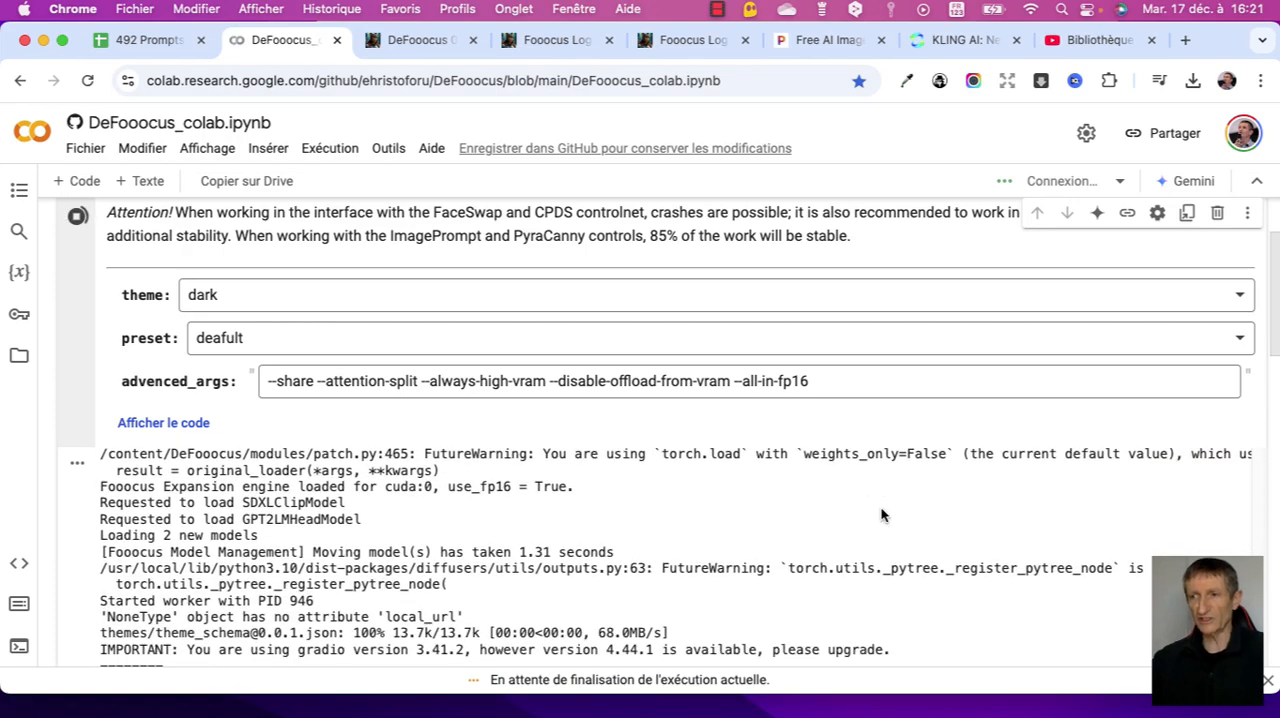
- Turn on the advanced options and examine the performance, aspect ratio, image number and Translate Prompts settings
{"action": "scroll", "coordinate": [882, 515], "scroll_direction": "up", "scroll_amount": 1}
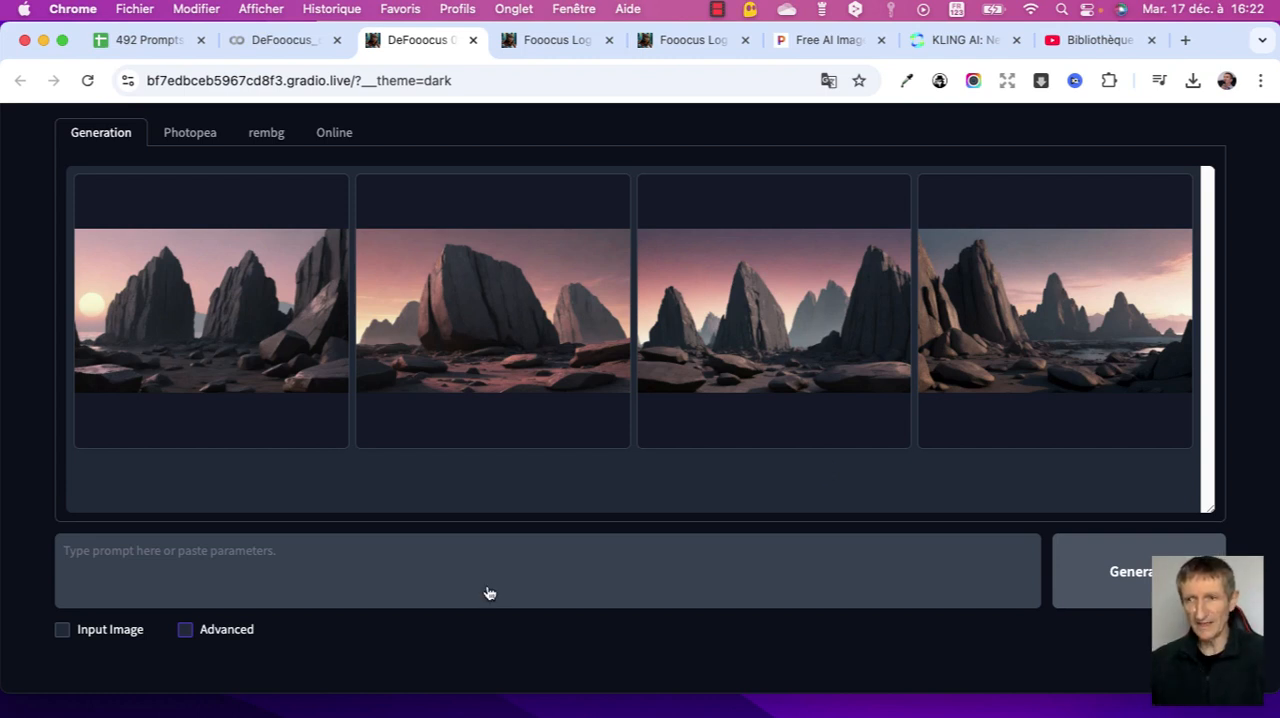
{"action": "left_click", "coordinate": [185, 632]}
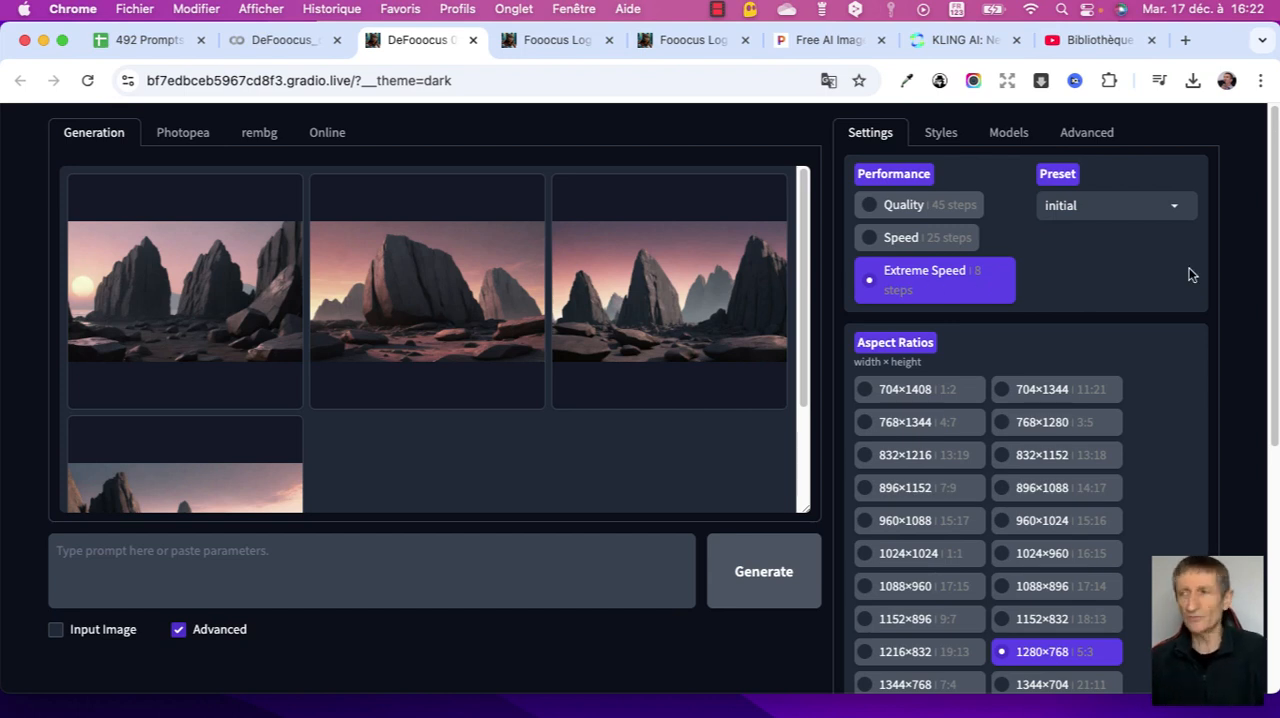
{"action": "scroll", "coordinate": [1160, 330], "scroll_direction": "down", "scroll_amount": 1}
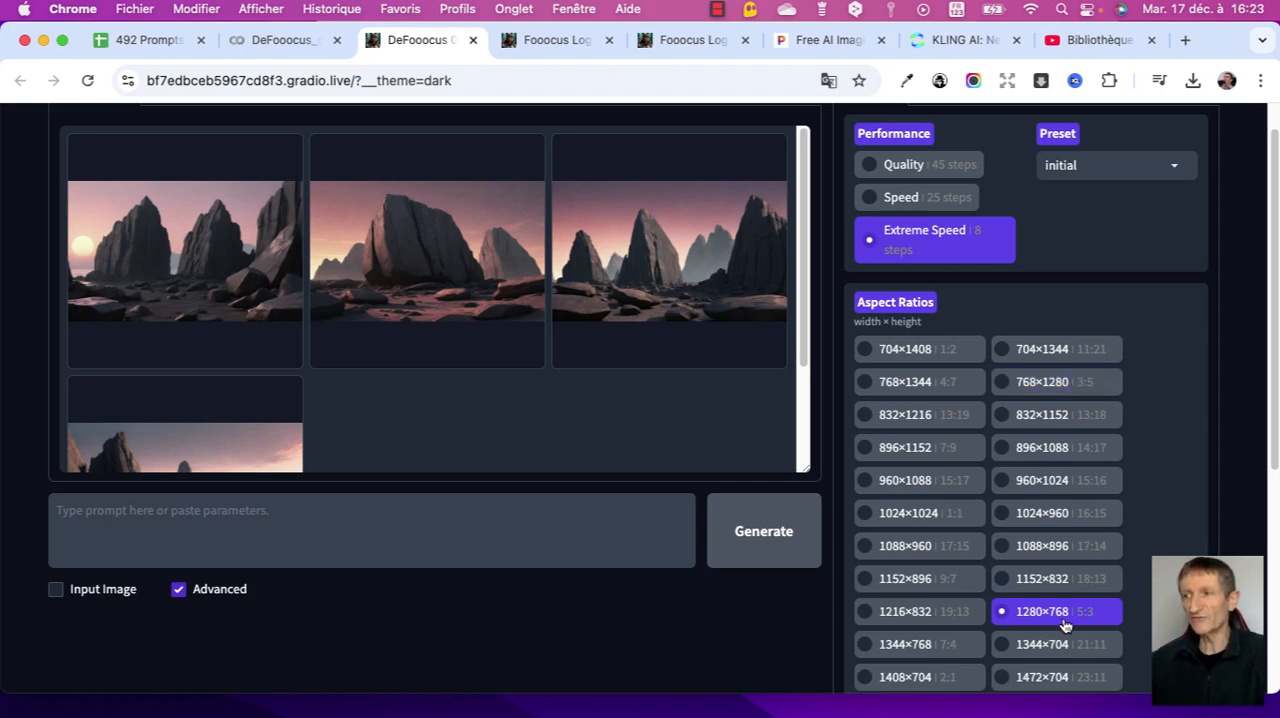
{"action": "scroll", "coordinate": [1120, 622], "scroll_direction": "down", "scroll_amount": 5}
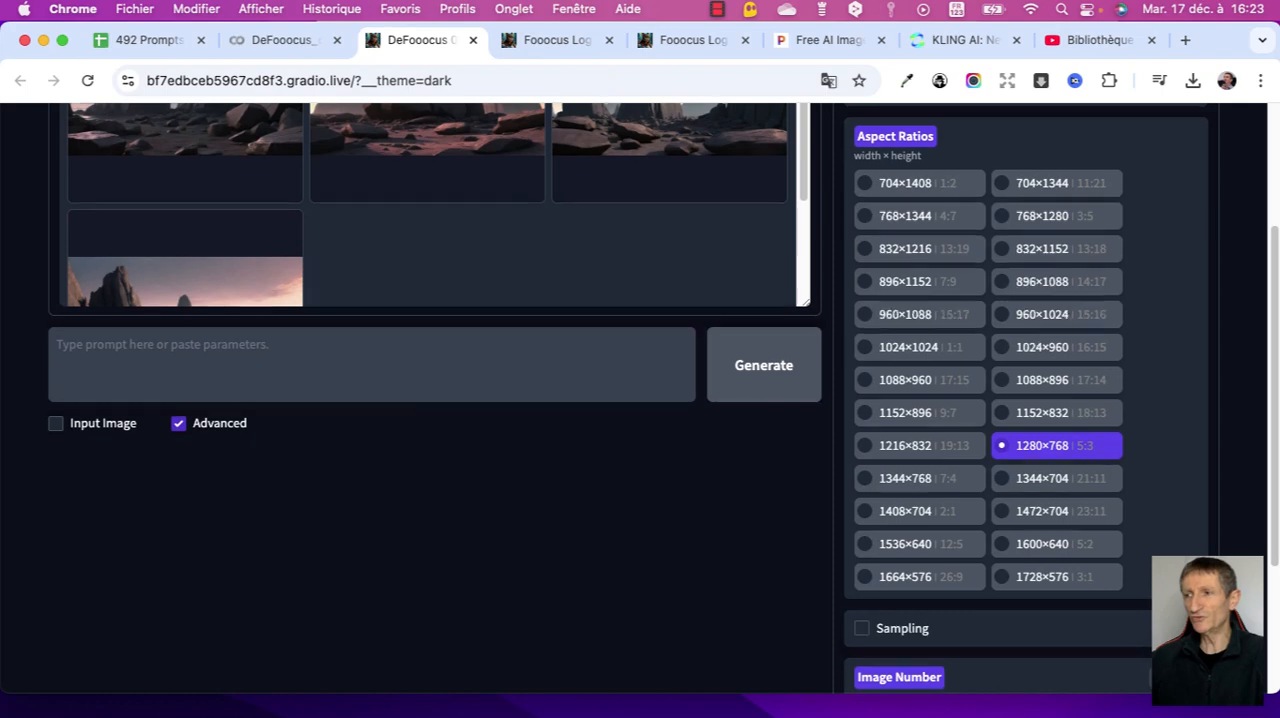
{"action": "scroll", "coordinate": [1000, 560], "scroll_direction": "down", "scroll_amount": 3}
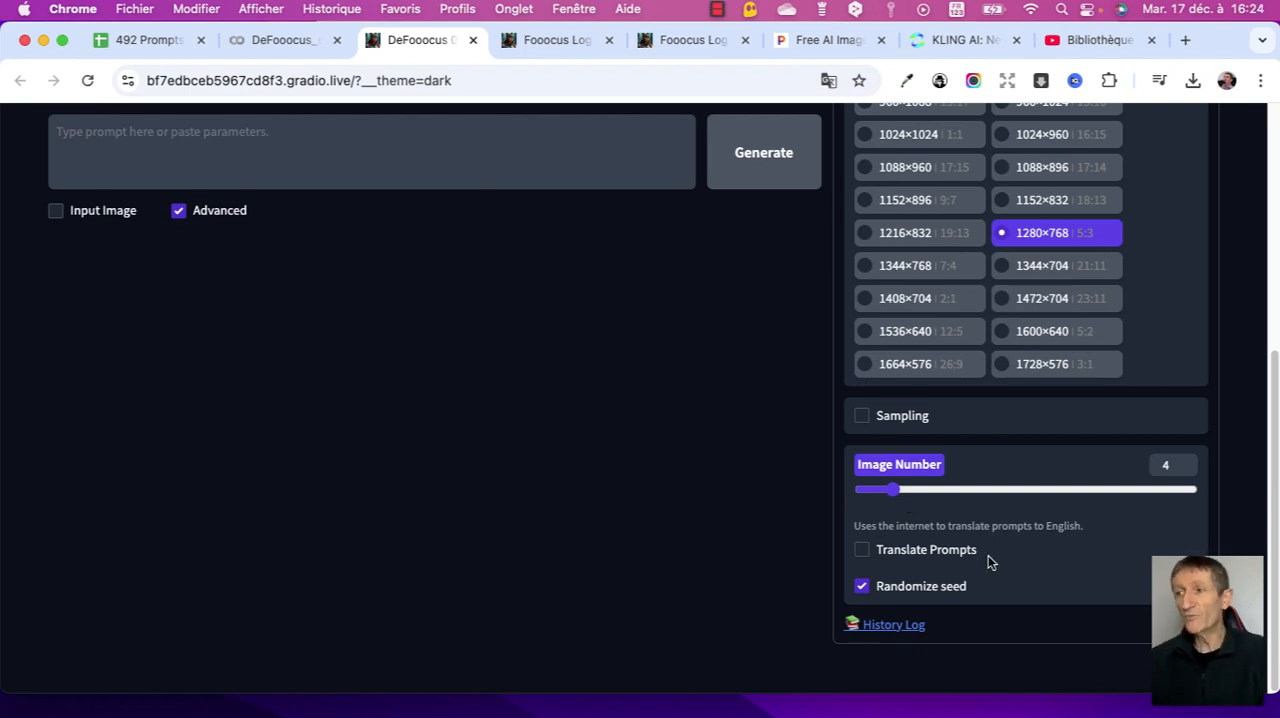
{"action": "left_click", "coordinate": [863, 552]}
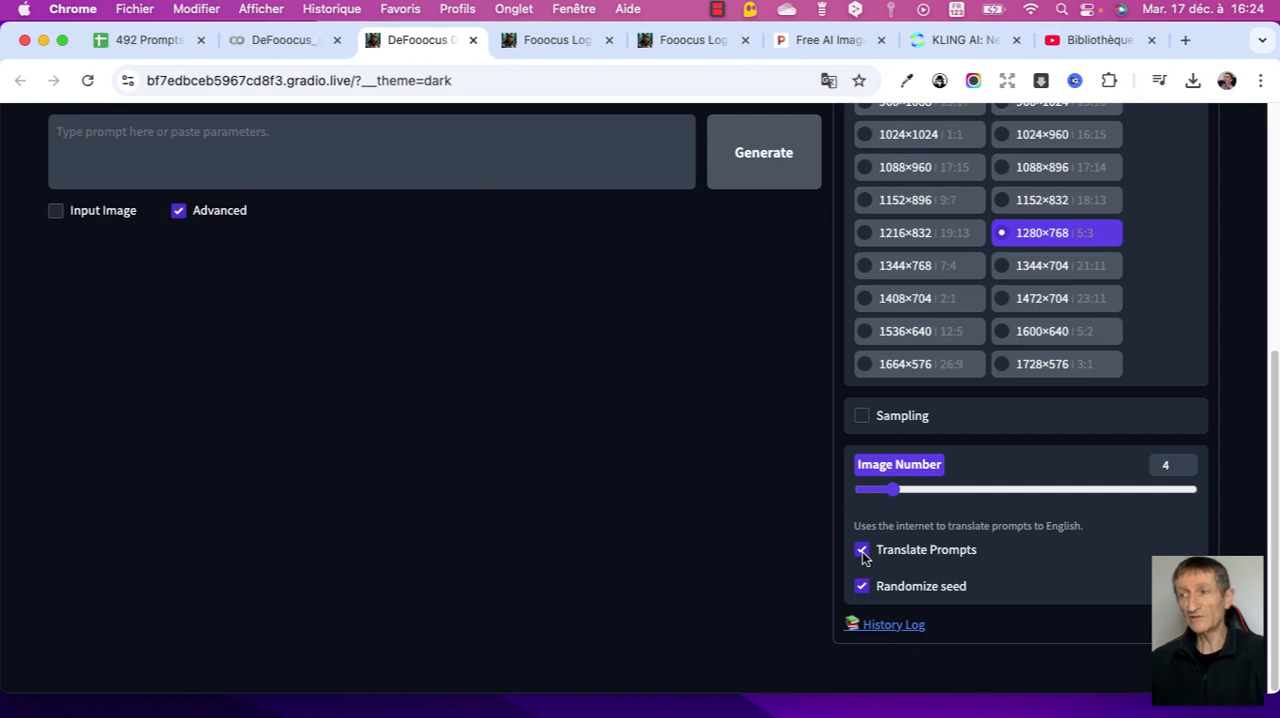
{"action": "left_click", "coordinate": [863, 555]}
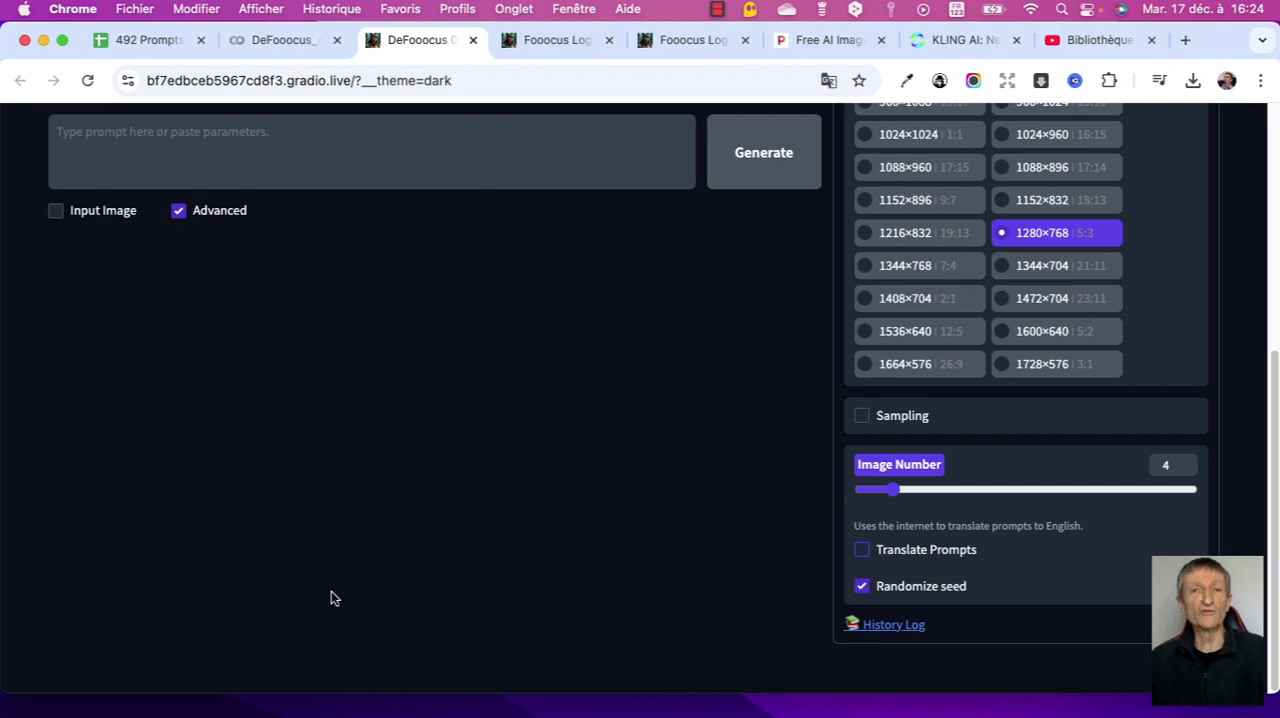
- Deselect the punk styles: MRE Dark Cyberpunk, Artstyle Steampunk, Futuristic Biomechanical Cyberpunk and Futuristic Retro Cyberpunk
{"action": "scroll", "coordinate": [1023, 580], "scroll_direction": "up", "scroll_amount": 5}
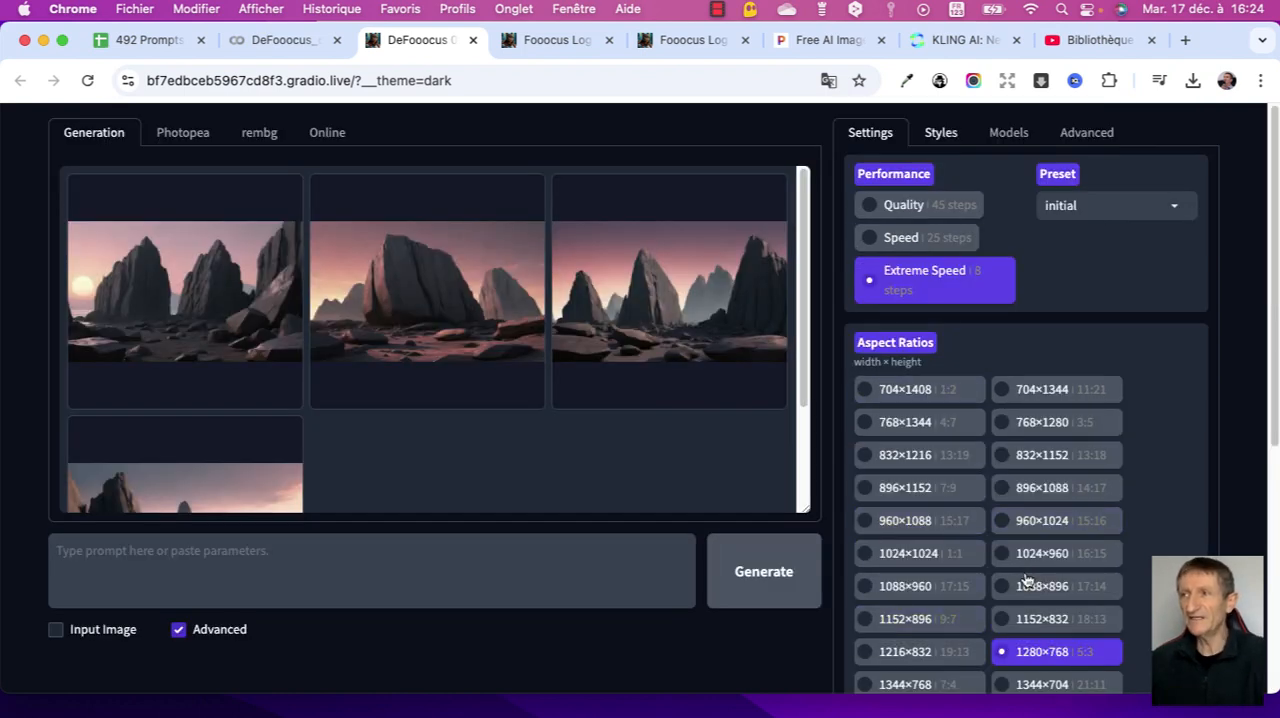
{"action": "left_click", "coordinate": [935, 134]}
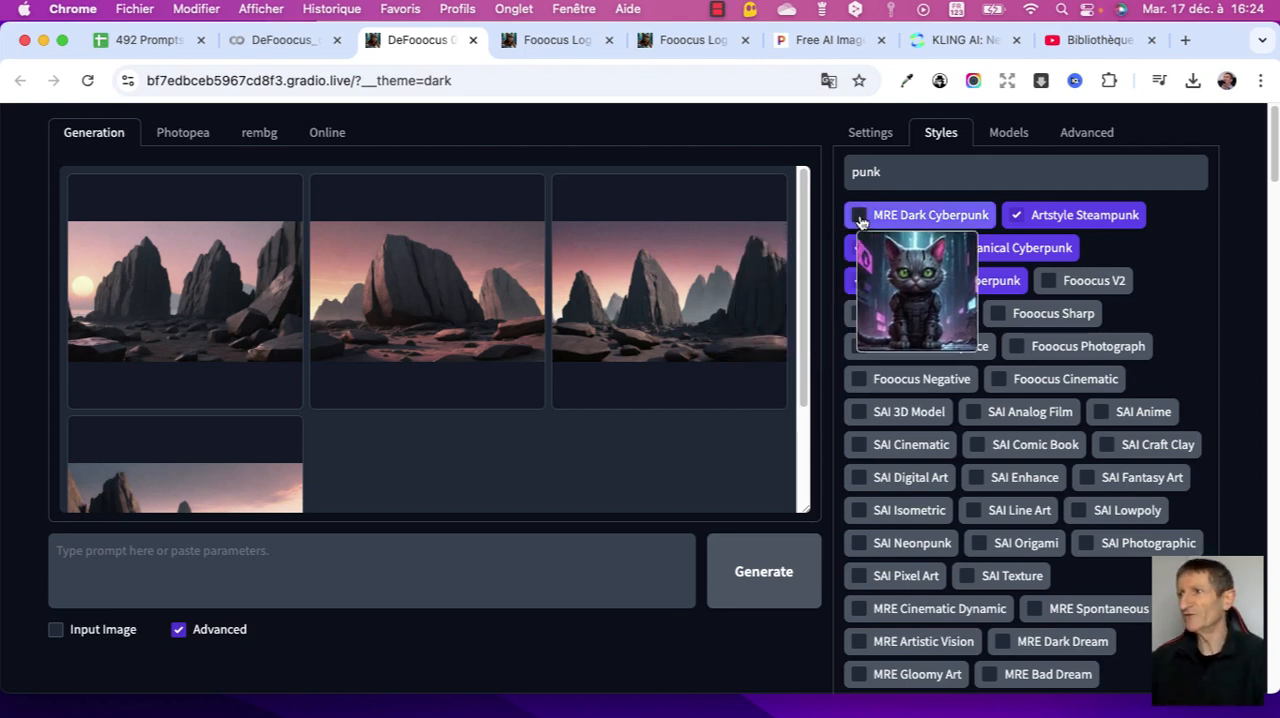
{"action": "left_click", "coordinate": [1016, 215]}
{"action": "left_click", "coordinate": [859, 250]}
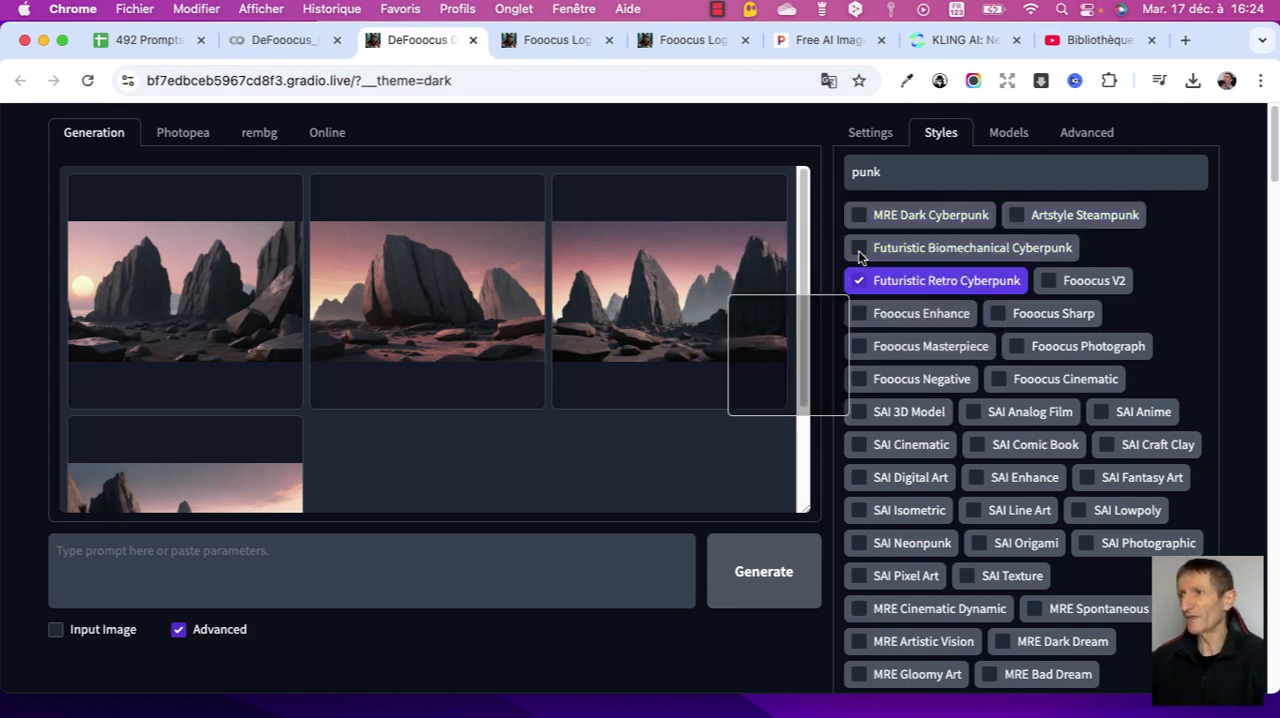
{"action": "left_click", "coordinate": [859, 281]}
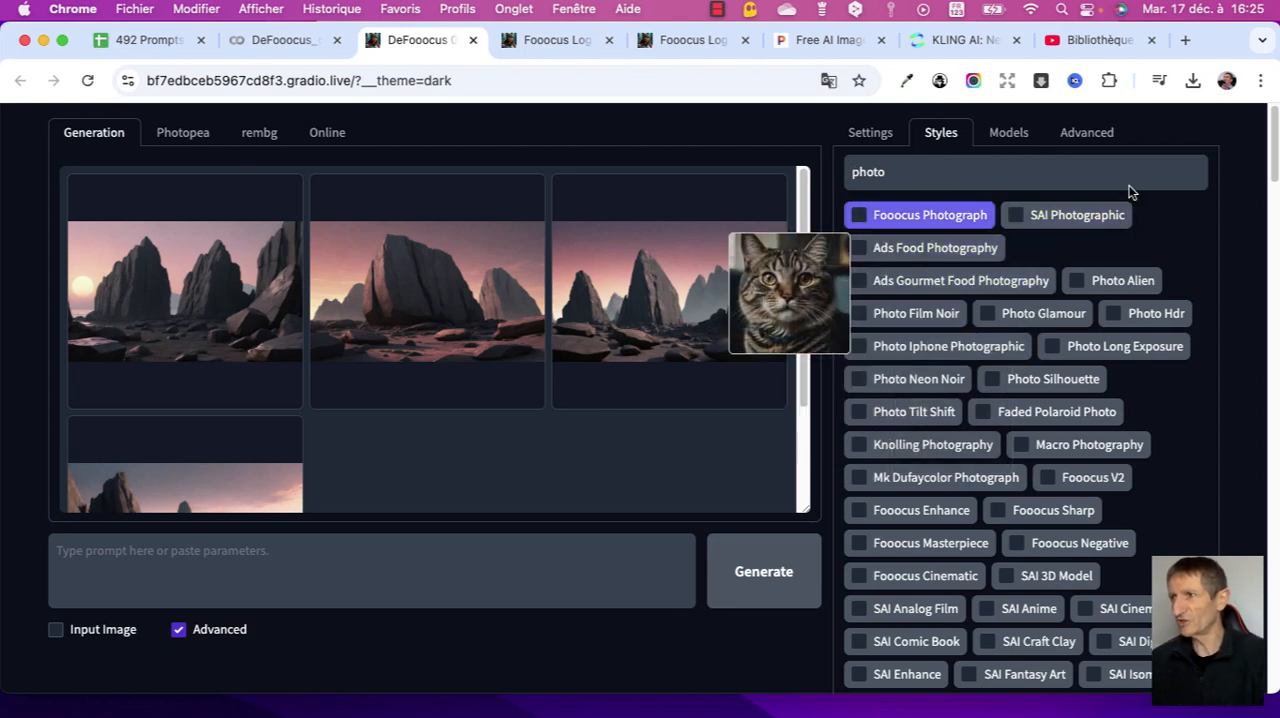
- Filter the styles by photo and cinem to select Fooocus Photograph, SAI Photographic, Fooocus Cinematic, SAI Cinematic, MRE Cinematic Dynamic and Cinematic Diva
{"action": "left_click", "coordinate": [859, 216]}
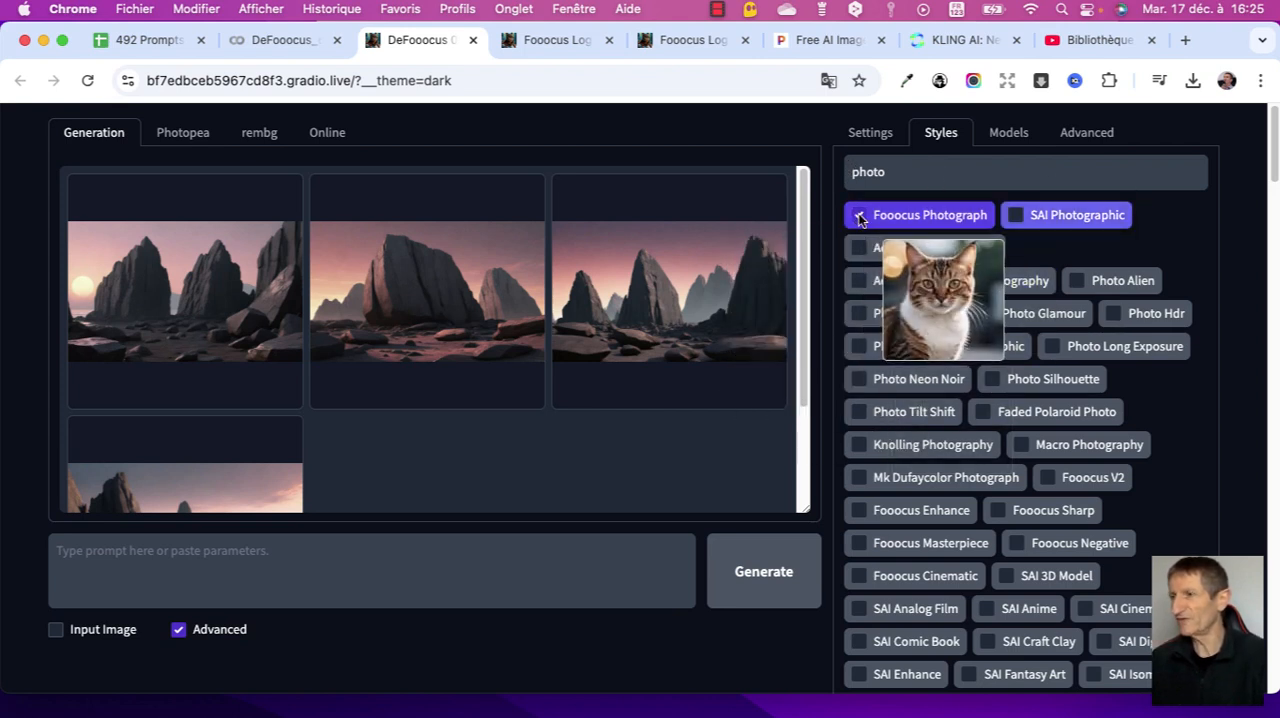
{"action": "left_click", "coordinate": [1016, 216]}
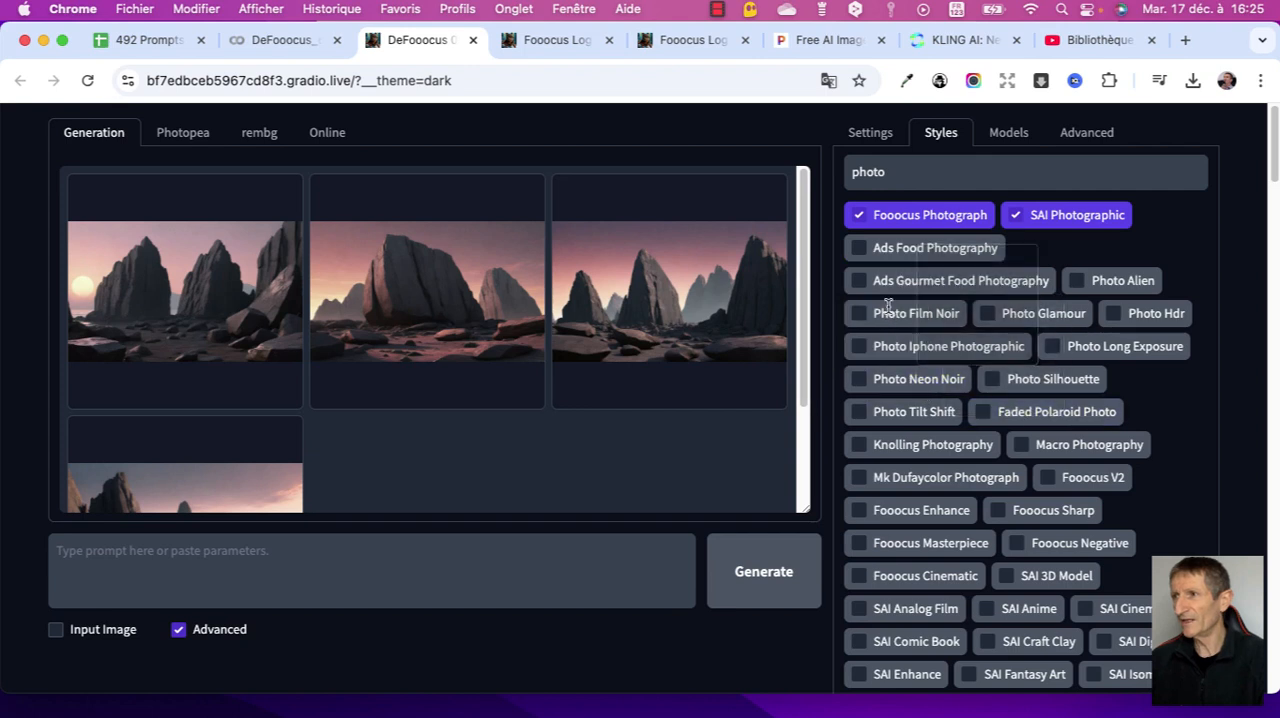
{"action": "left_click_drag", "start_coordinate": [850, 172], "coordinate": [905, 181]}
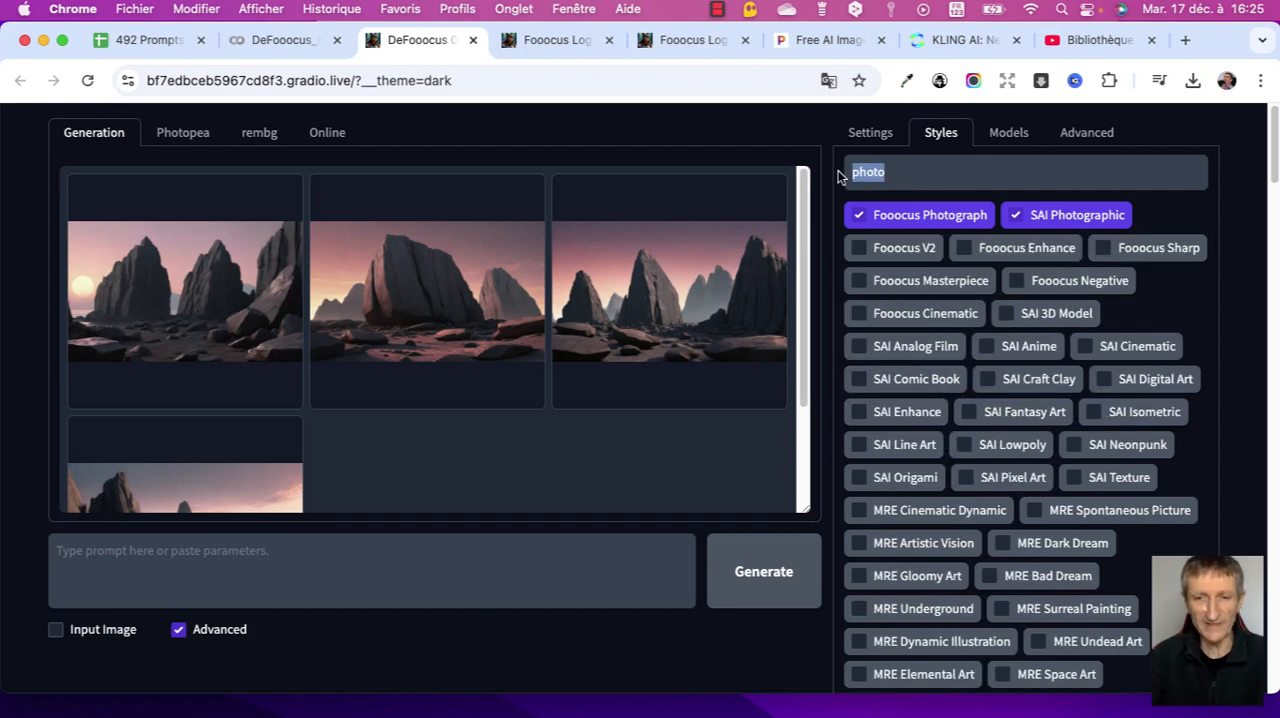
{"action": "type", "text": "cinem"}
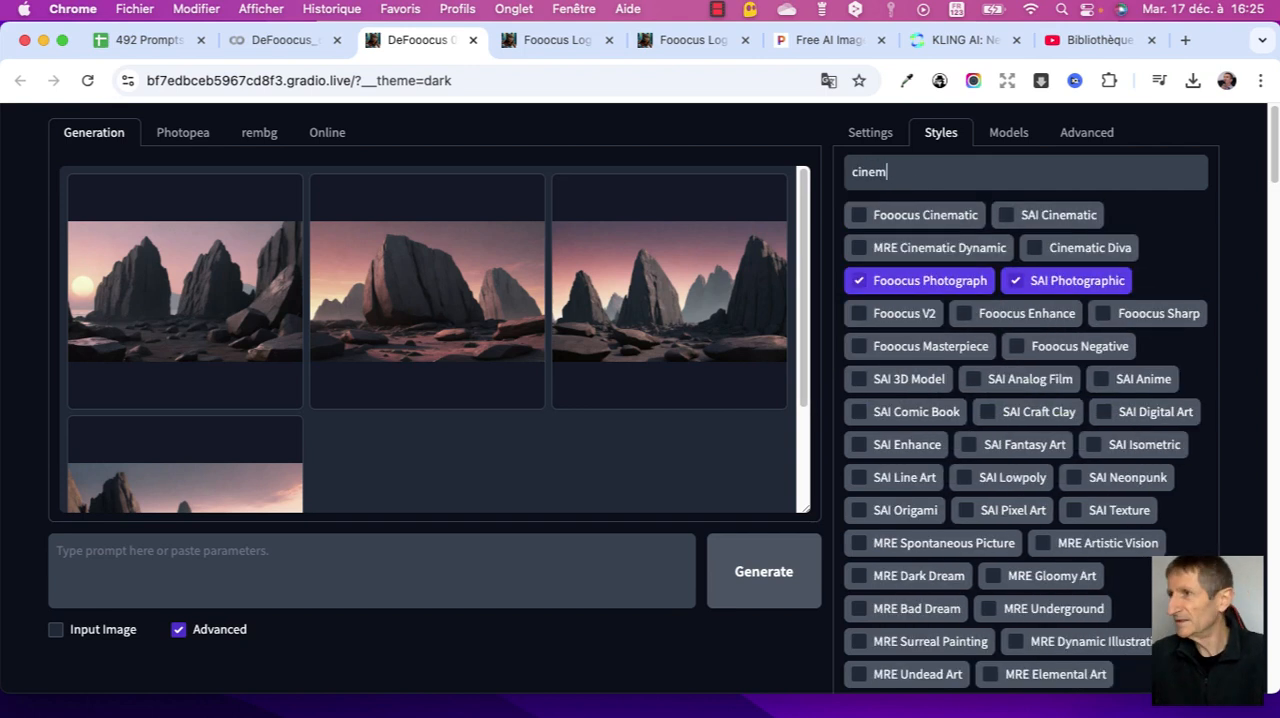
{"action": "left_click", "coordinate": [857, 217]}
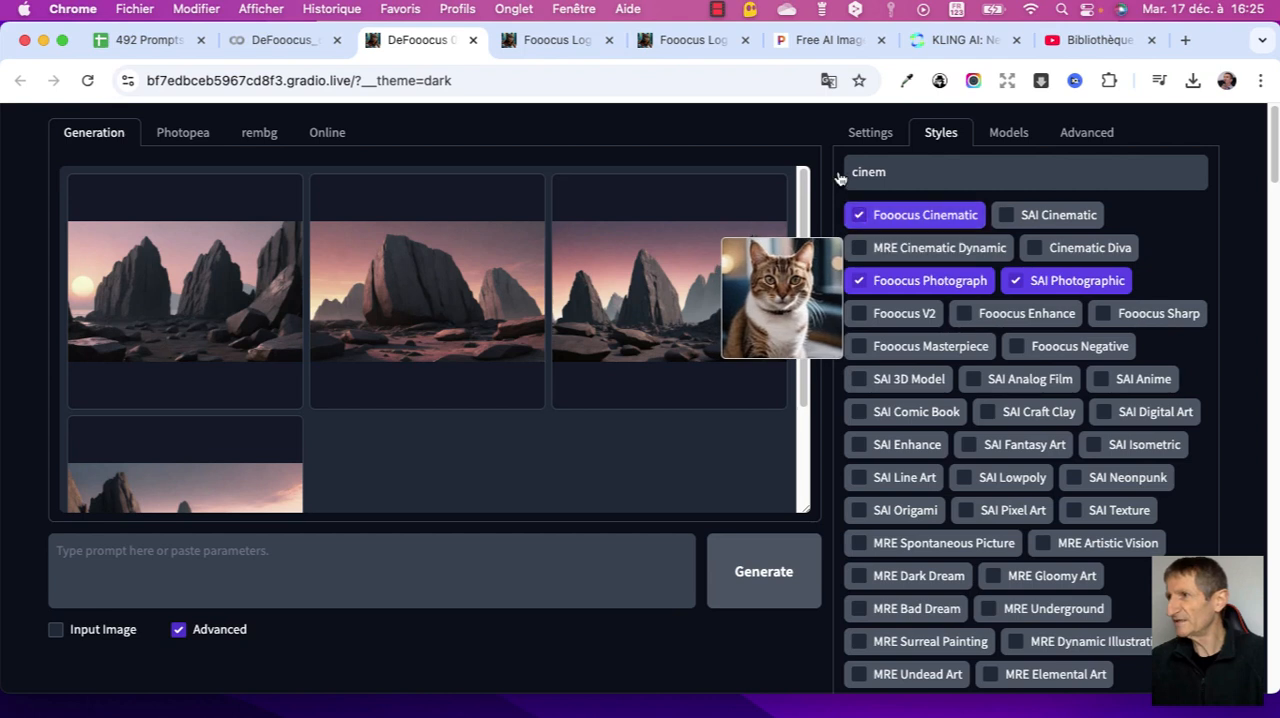
{"action": "left_click", "coordinate": [1006, 215]}
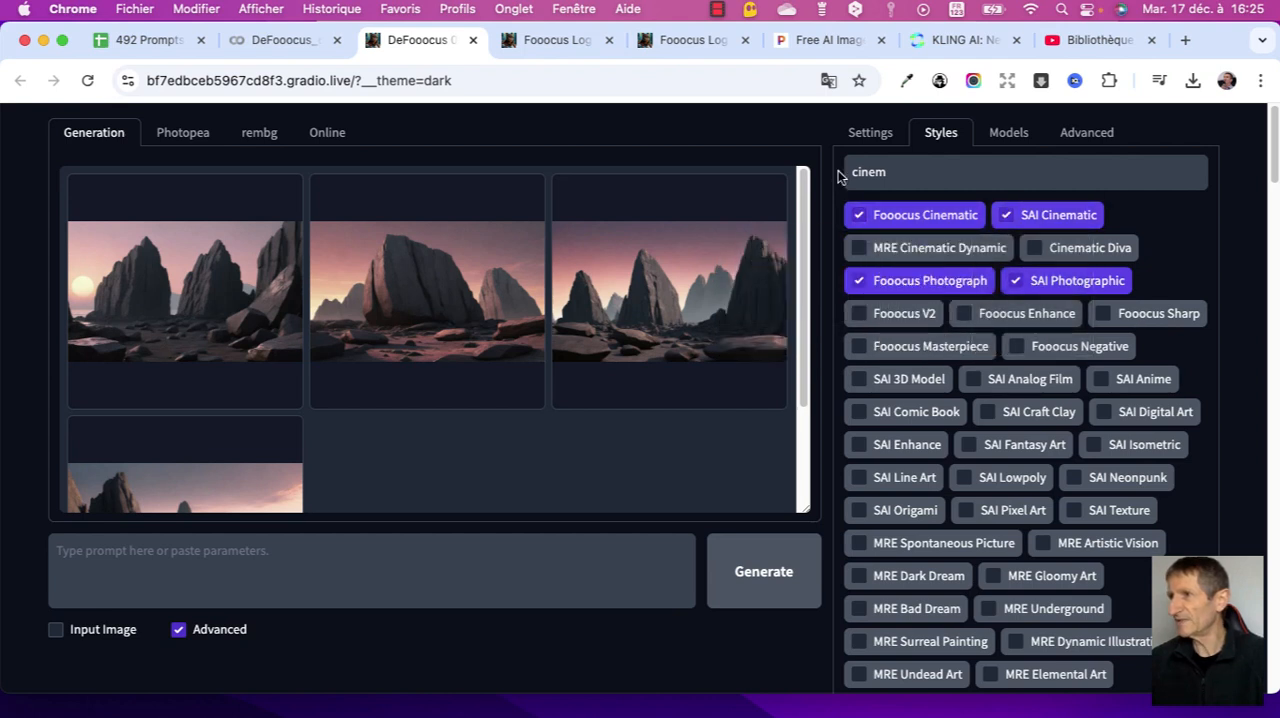
{"action": "left_click", "coordinate": [861, 249]}
{"action": "left_click", "coordinate": [1033, 249]}
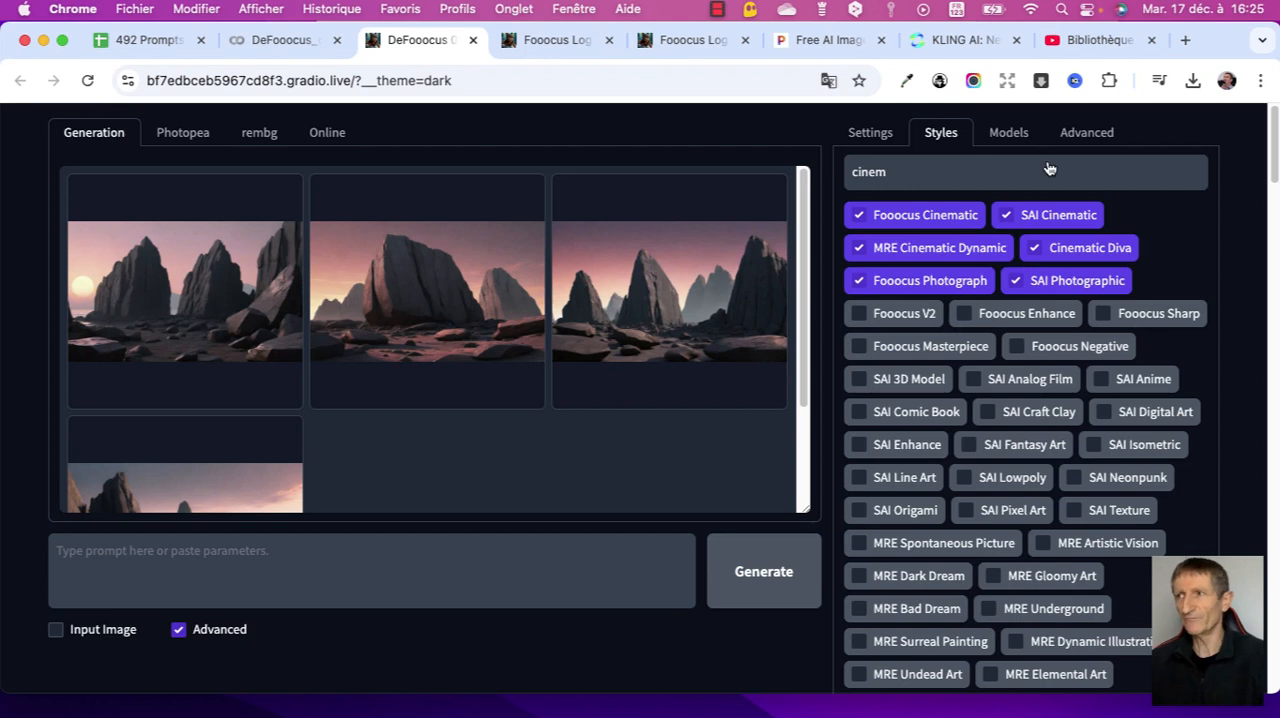
{"action": "left_click", "coordinate": [881, 137]}
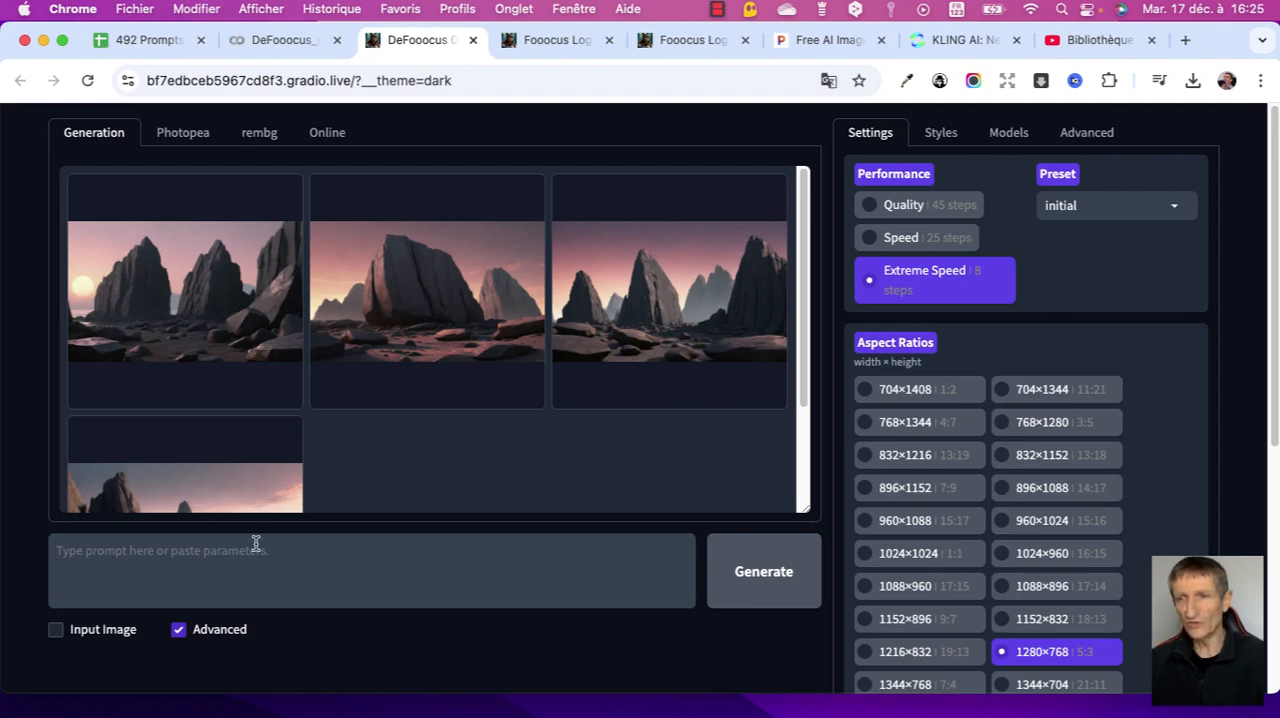
- Switch to the 492 Prompts spreadsheet and copy the Seychelles granite rock prompt from cell A9, leaving out the --ar 5:3 --s 300 parameters
{"action": "left_click", "coordinate": [129, 40]}
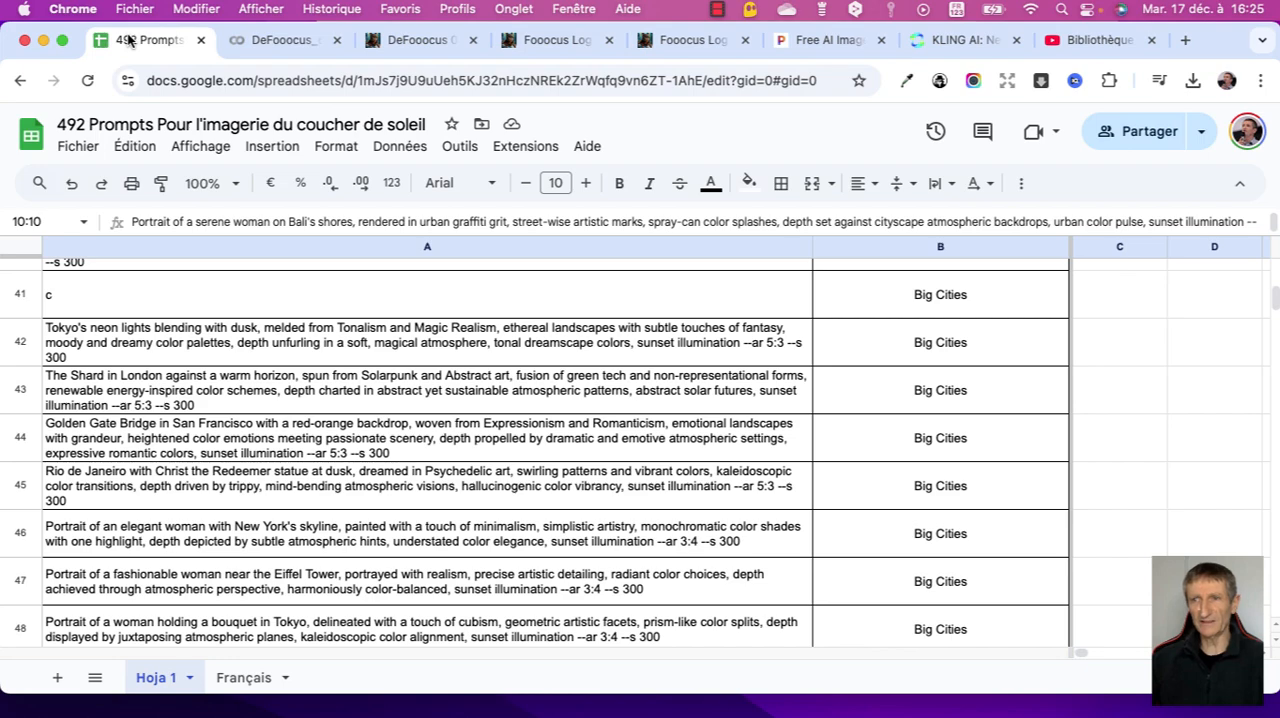
{"action": "scroll", "coordinate": [212, 450], "scroll_direction": "up", "scroll_amount": 20}
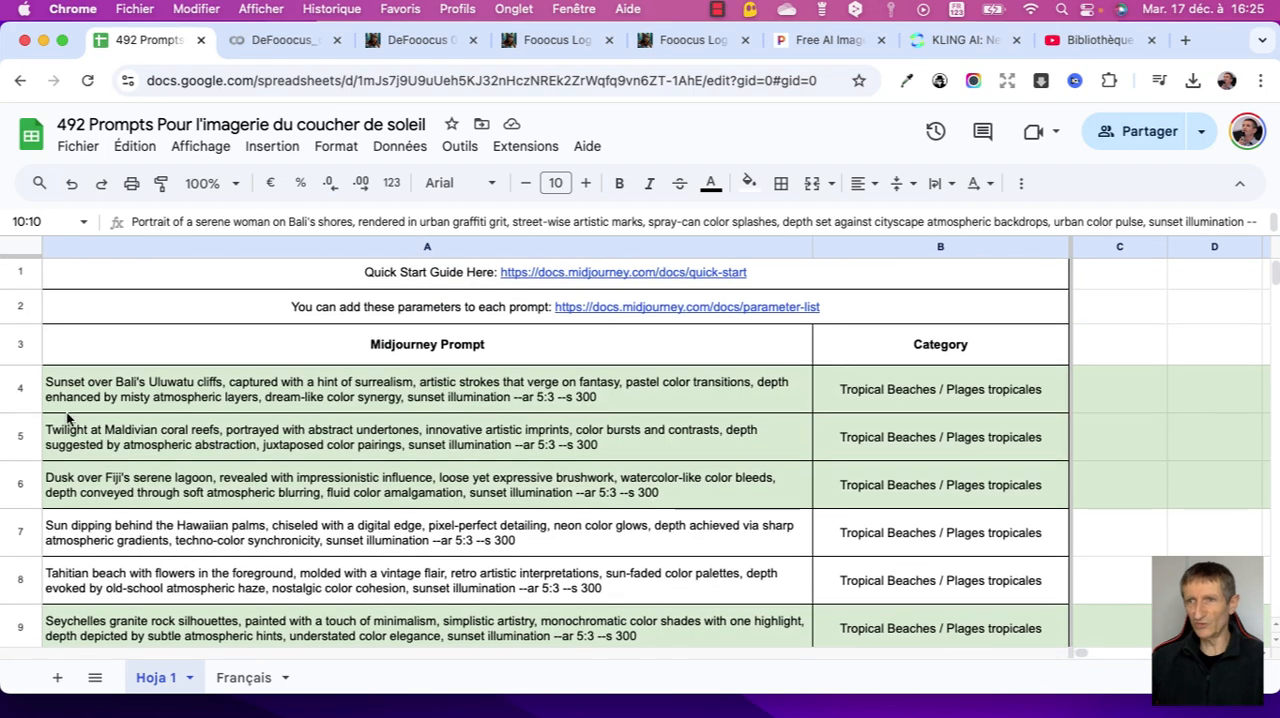
{"action": "scroll", "coordinate": [55, 400], "scroll_direction": "down", "scroll_amount": 1}
{"action": "scroll", "coordinate": [44, 368], "scroll_direction": "down", "scroll_amount": 1}
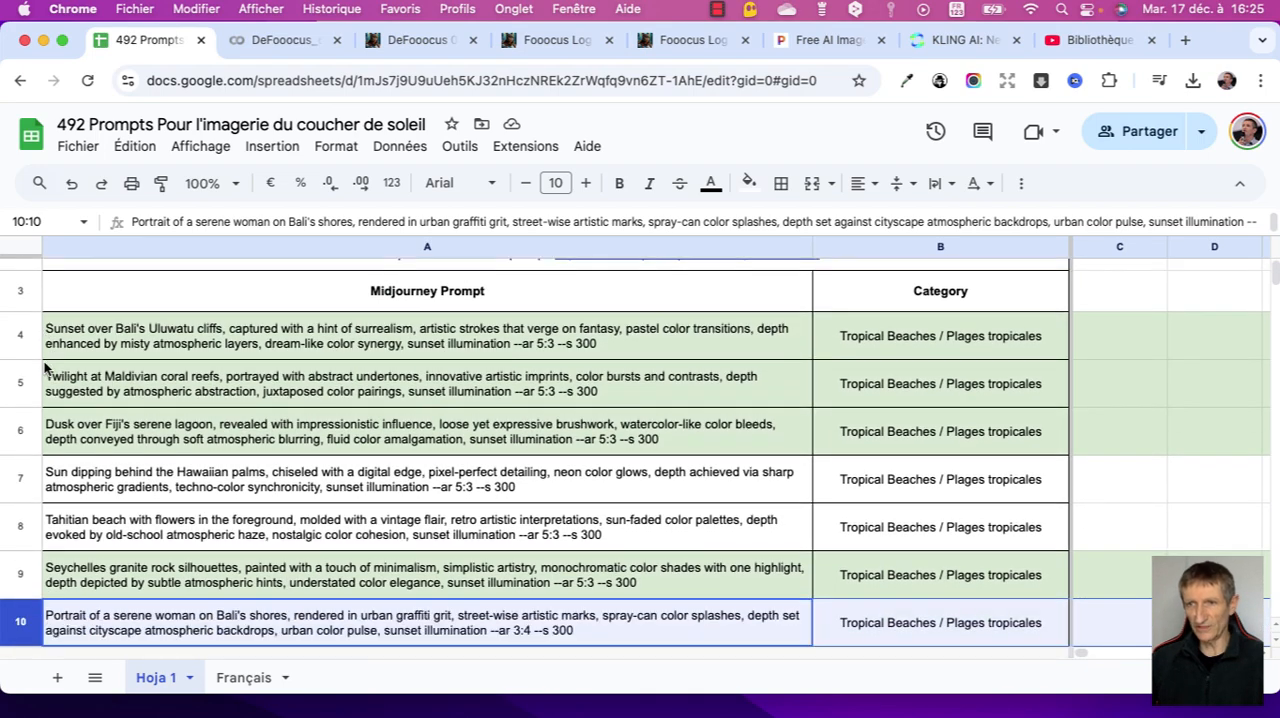
{"action": "key", "text": "Up"}
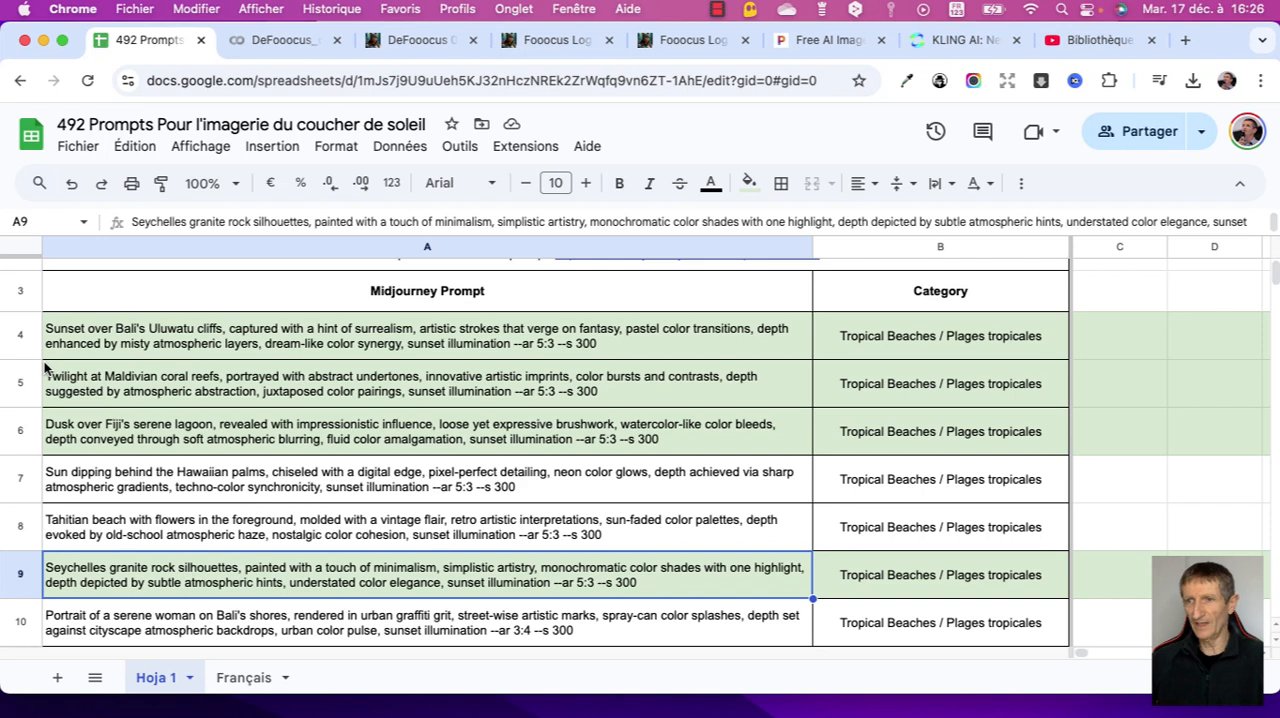
{"action": "key", "text": "Return"}
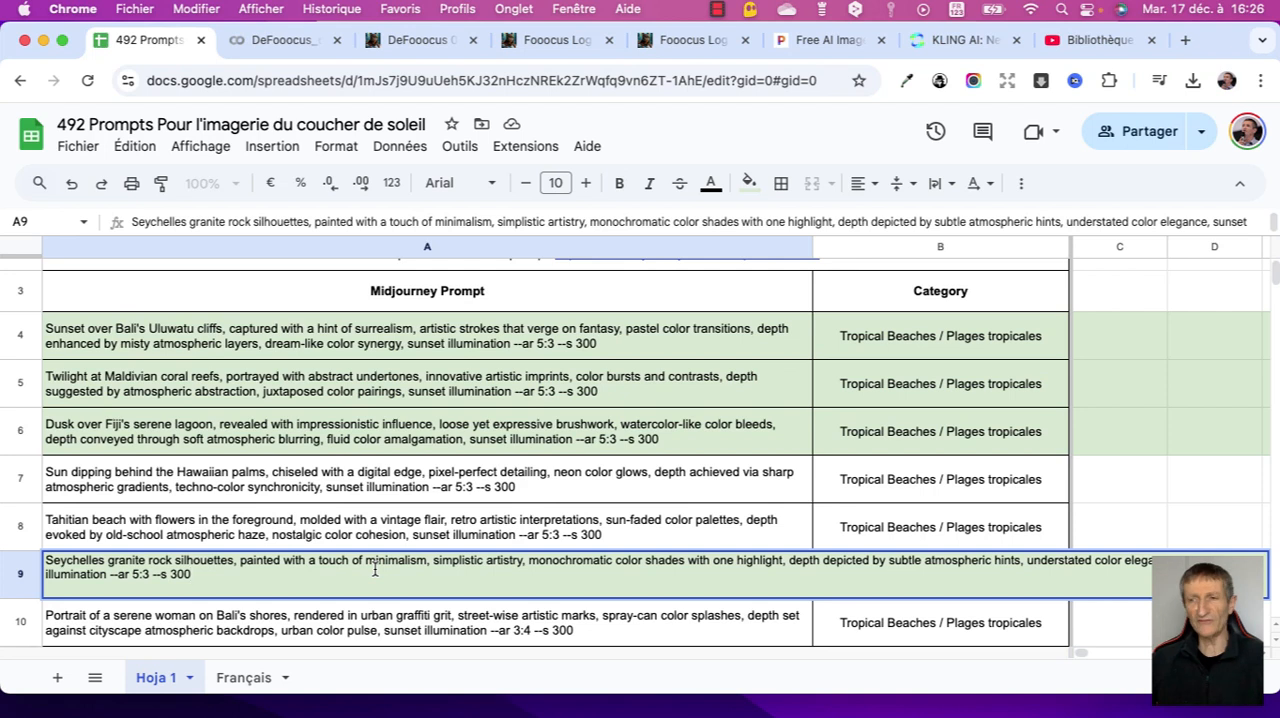
{"action": "triple_click", "coordinate": [97, 574]}
{"action": "key", "text": "super+c"}
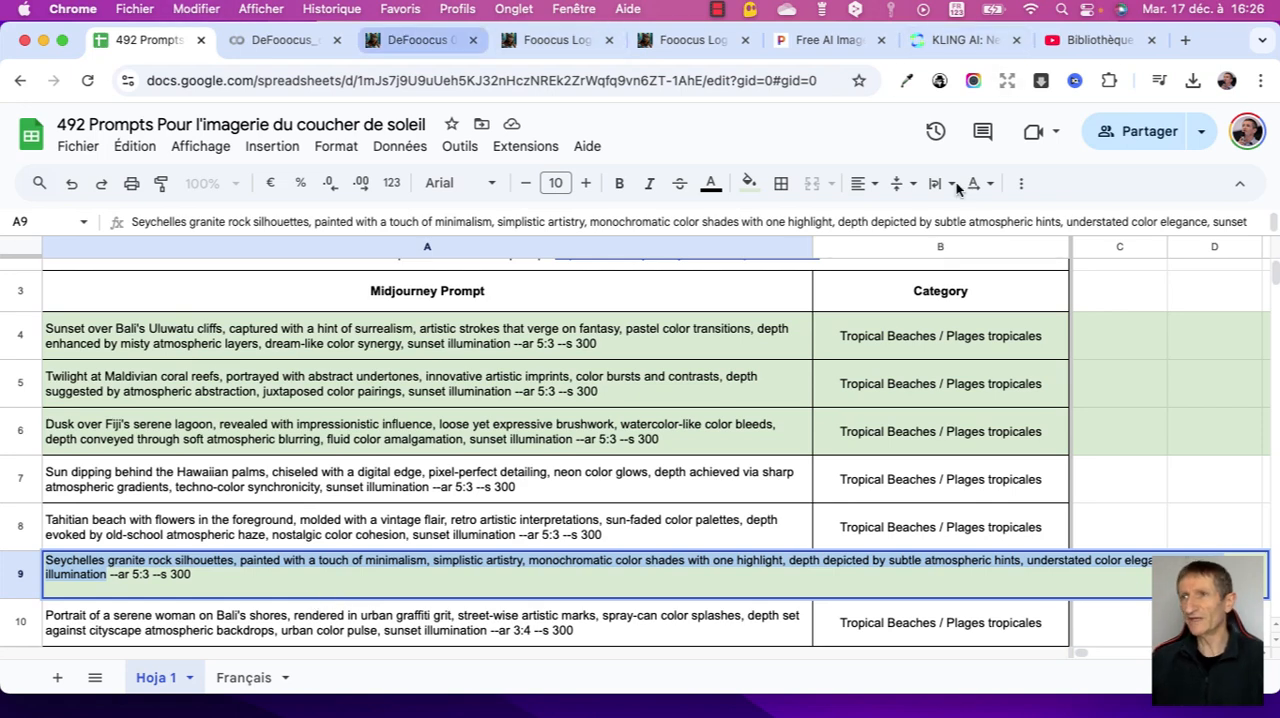
- Switch back to DeFooocus, paste the copied Seychelles prompt as the image prompt and generate the images
{"action": "key", "text": "super+3"}
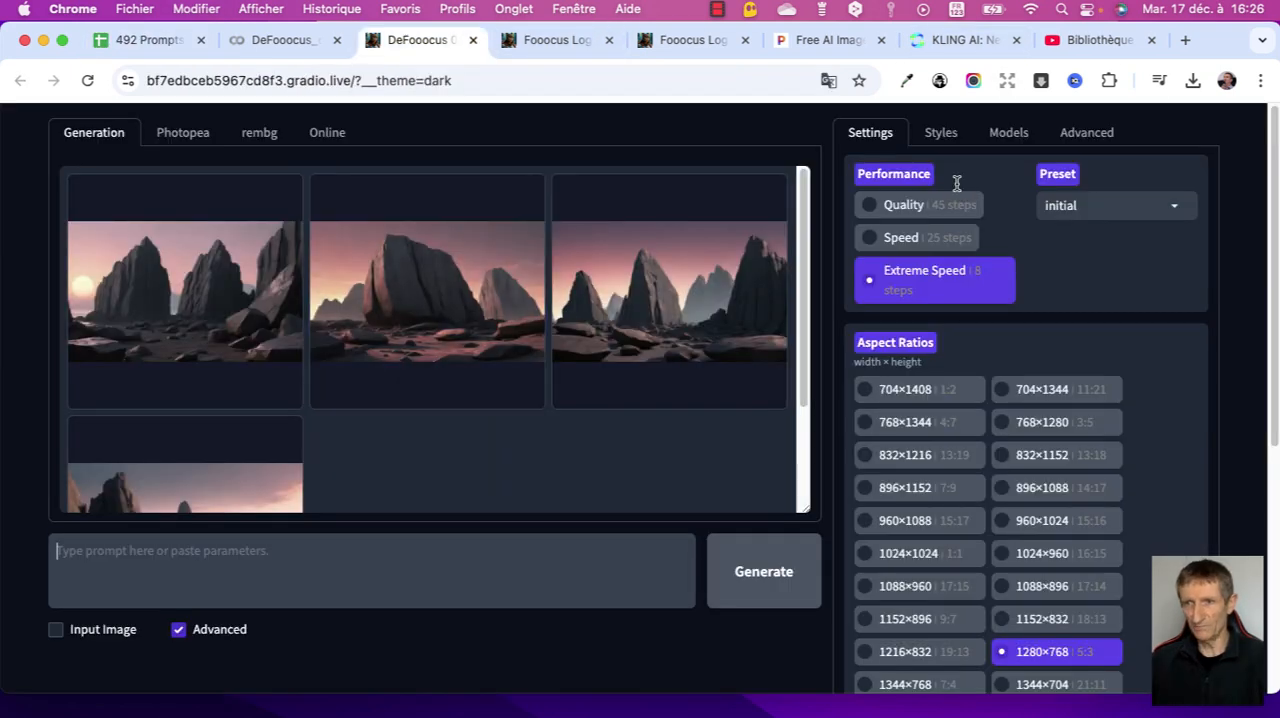
{"action": "key", "text": "super+v"}
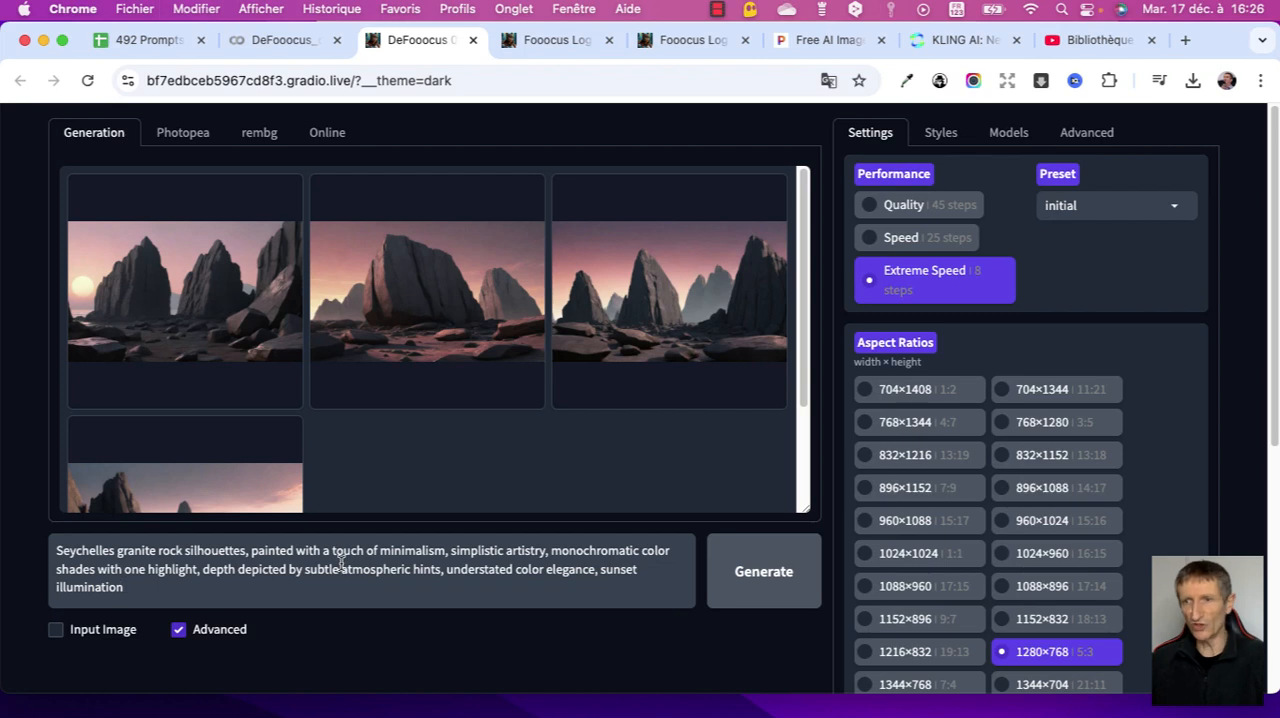
{"action": "left_click", "coordinate": [761, 575]}
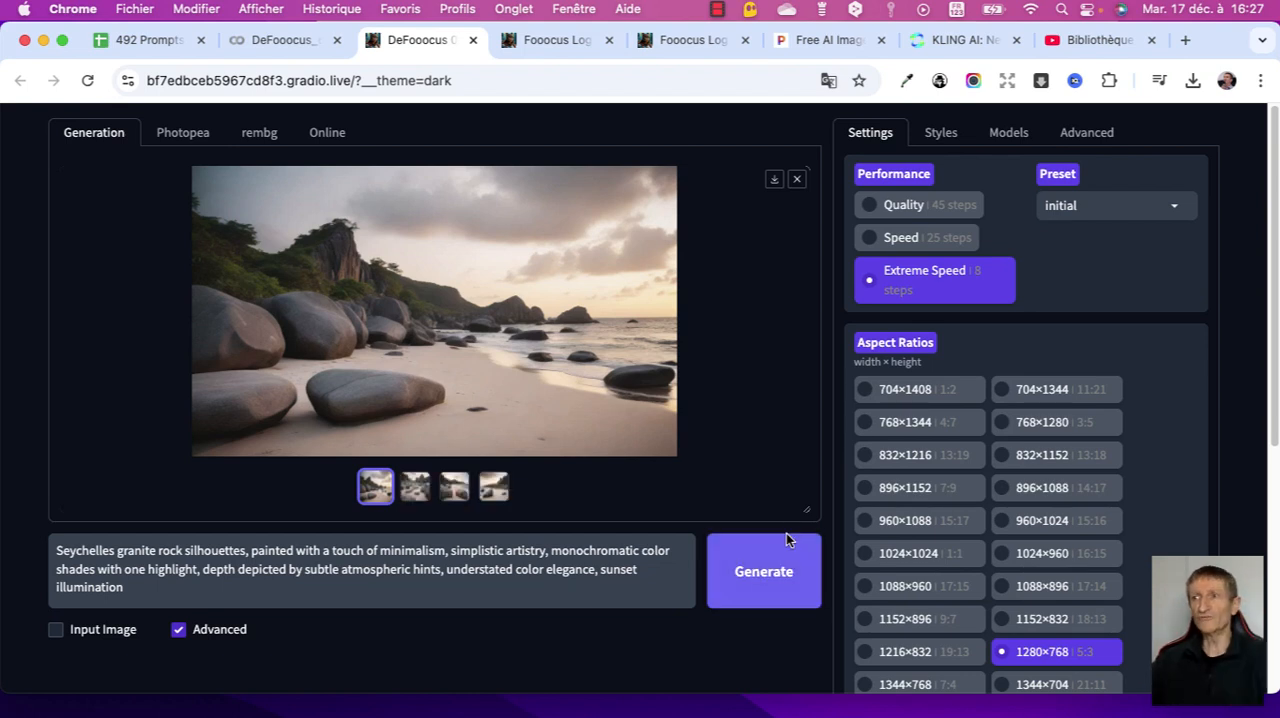
- View the four generated Seychelles images one after another at full size and close the enlarged view
{"action": "left_click", "coordinate": [490, 353]}
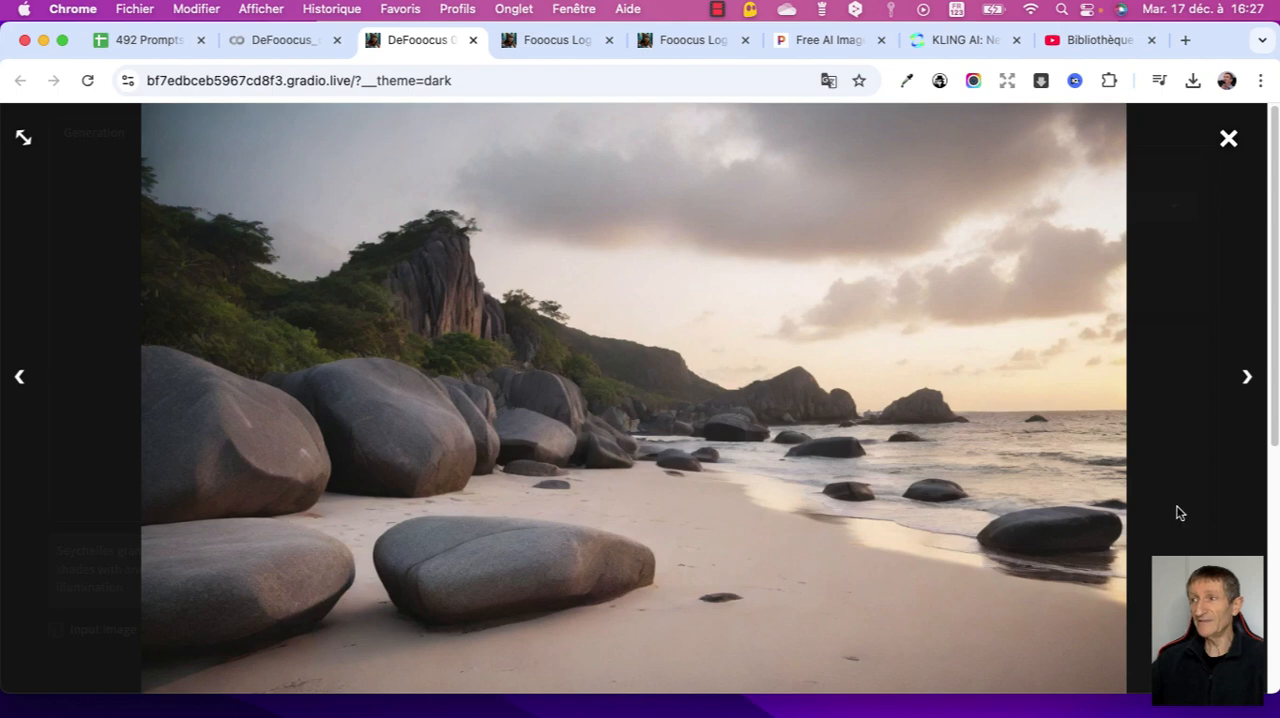
{"action": "left_click", "coordinate": [1247, 378]}
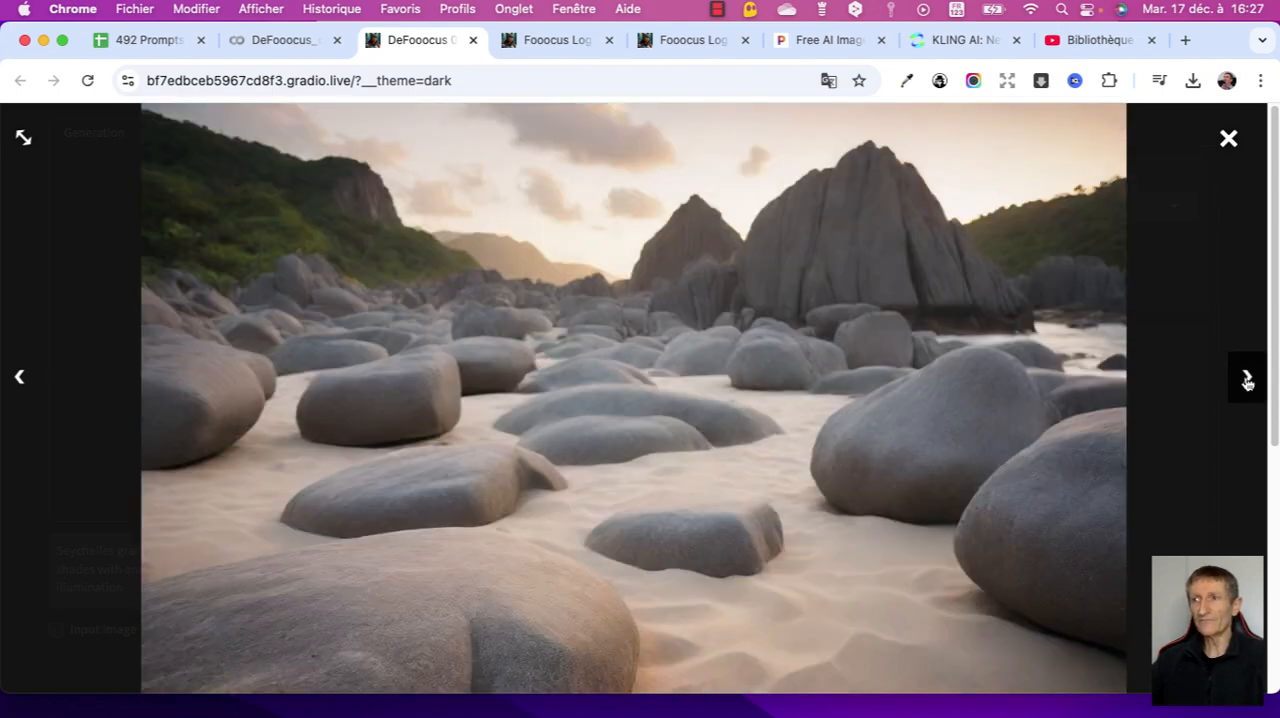
{"action": "left_click", "coordinate": [1247, 378]}
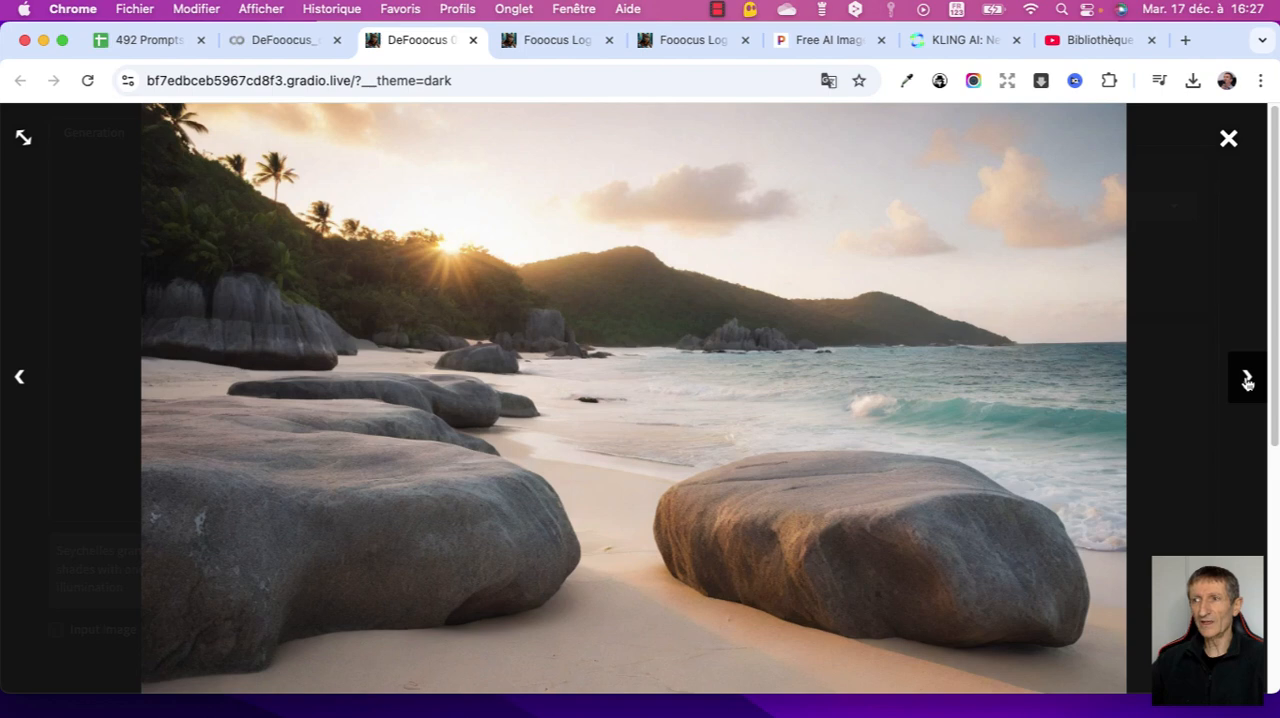
{"action": "left_click", "coordinate": [1247, 378]}
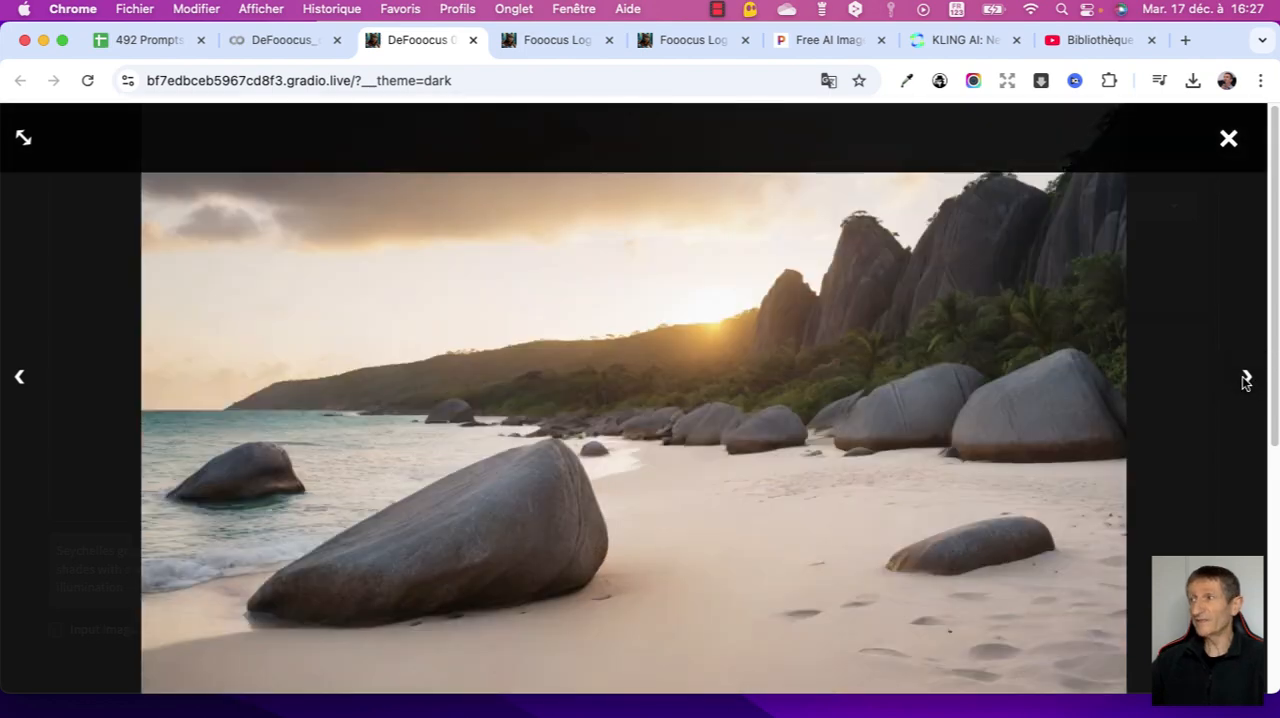
{"action": "left_click", "coordinate": [1228, 141]}
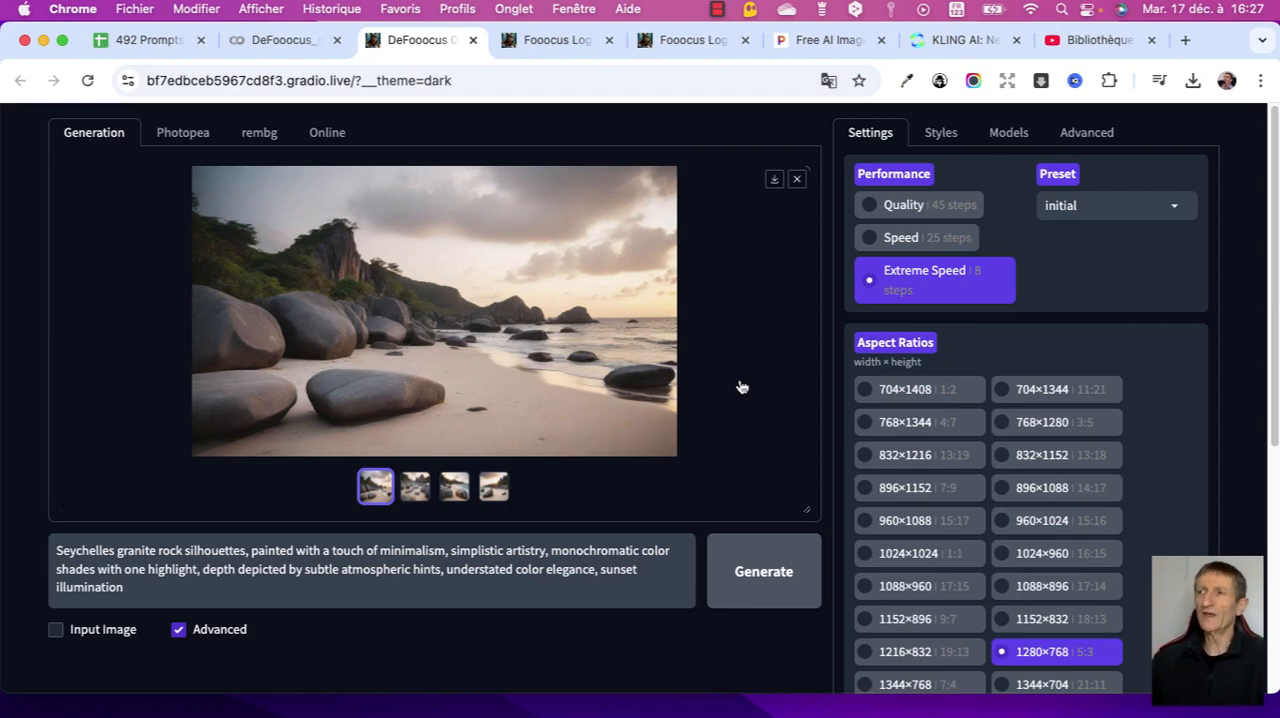
- Open the History Log of the generated images
{"action": "scroll", "coordinate": [808, 371], "scroll_direction": "down", "scroll_amount": 5}
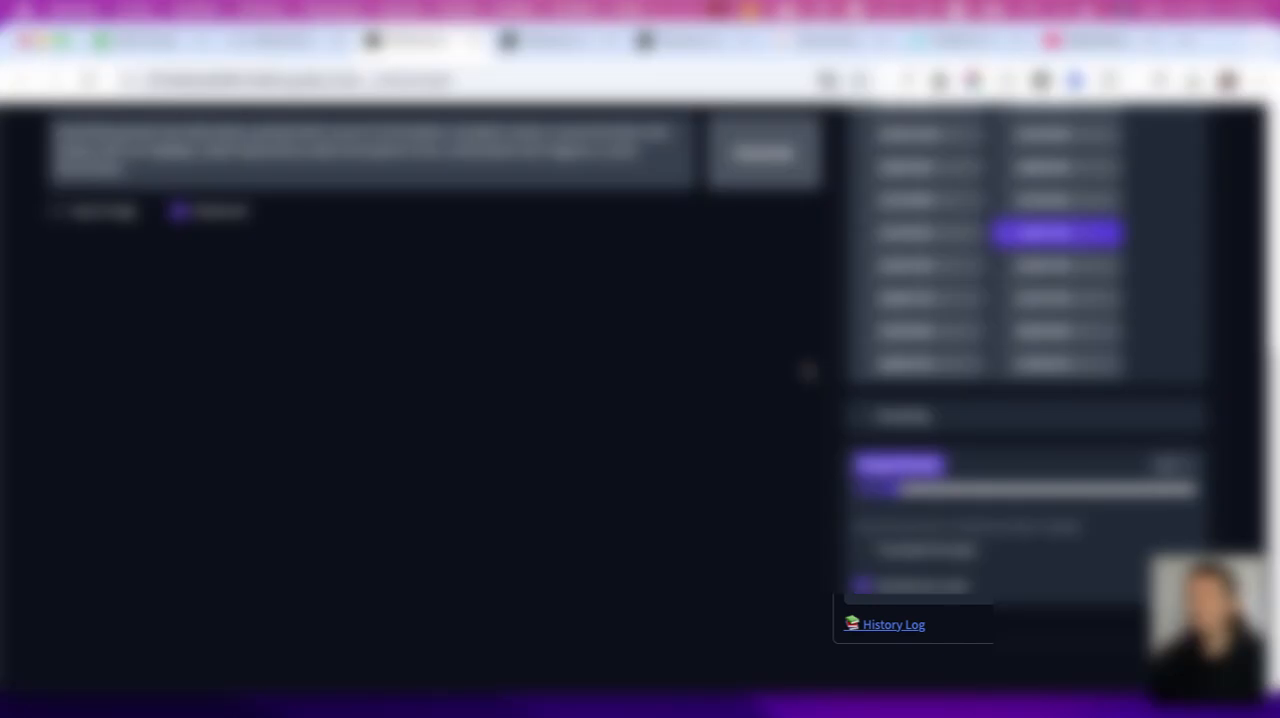
{"action": "left_click", "coordinate": [897, 626]}
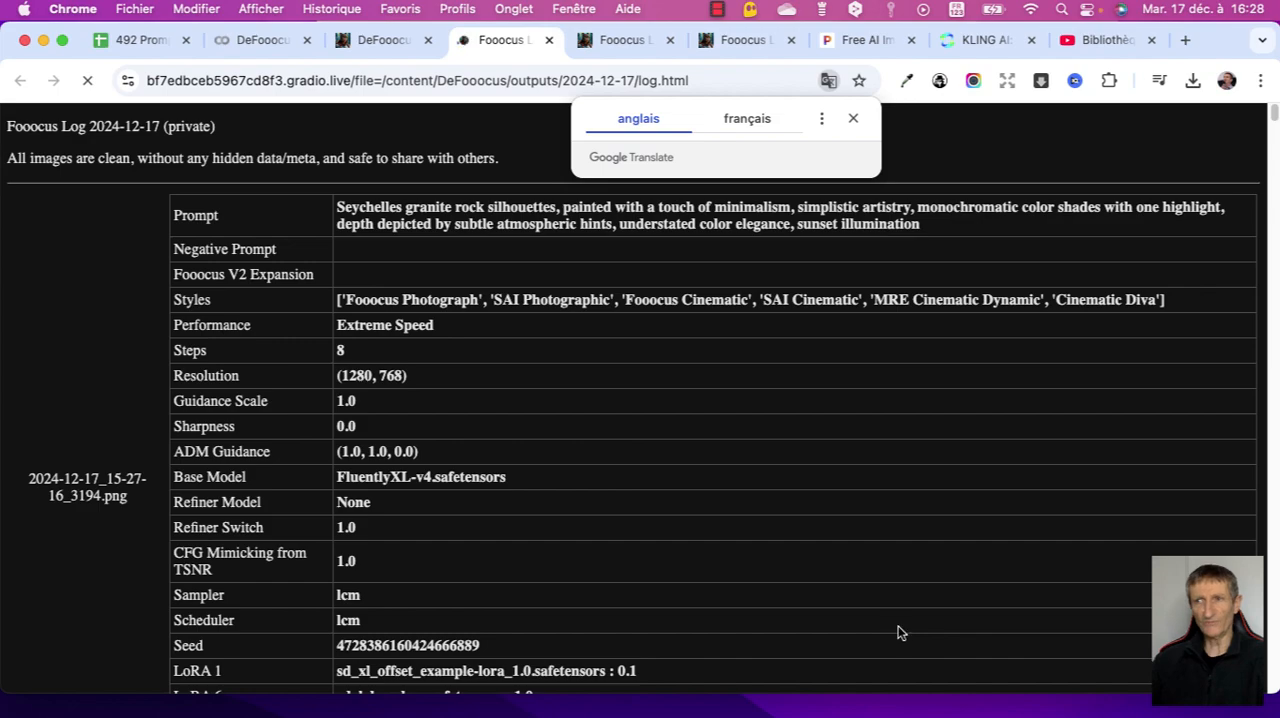
- Examine the logged images with their prompts, styles and generation settings in the history log, and dismiss the translation pop-up
{"action": "scroll", "coordinate": [899, 634], "scroll_direction": "down", "scroll_amount": 3}
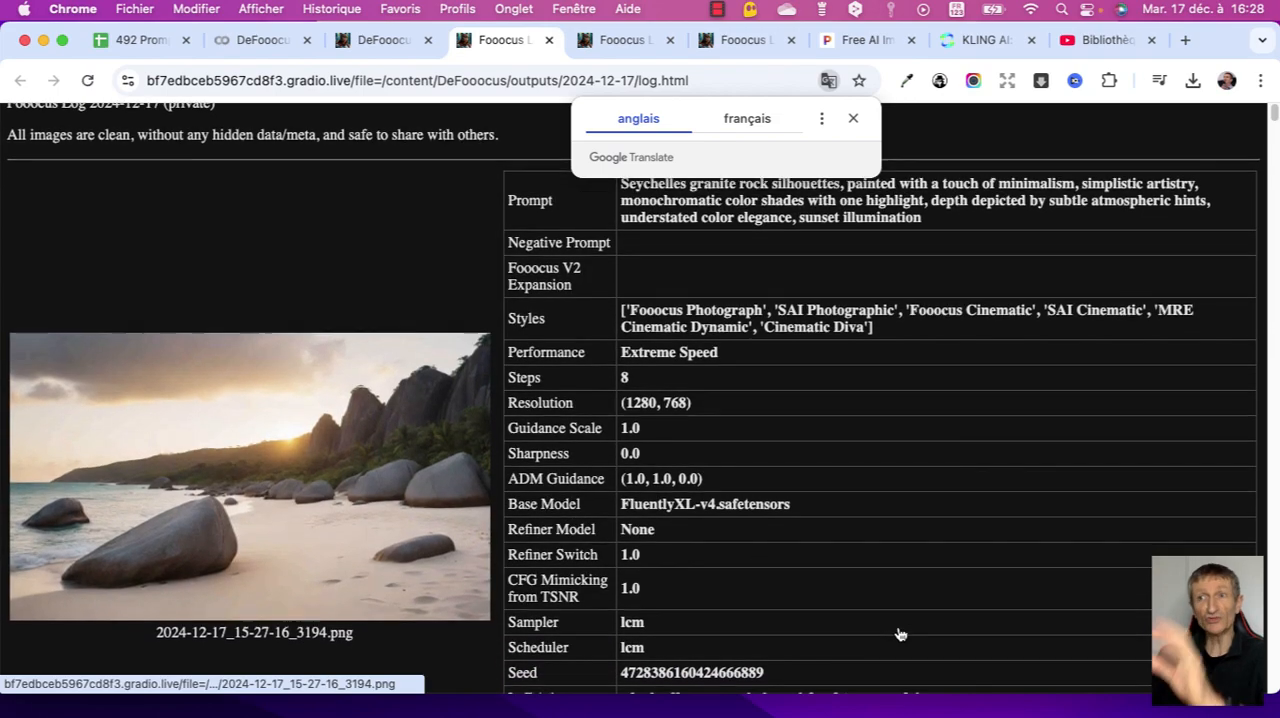
{"action": "scroll", "coordinate": [899, 634], "scroll_direction": "down", "scroll_amount": 10}
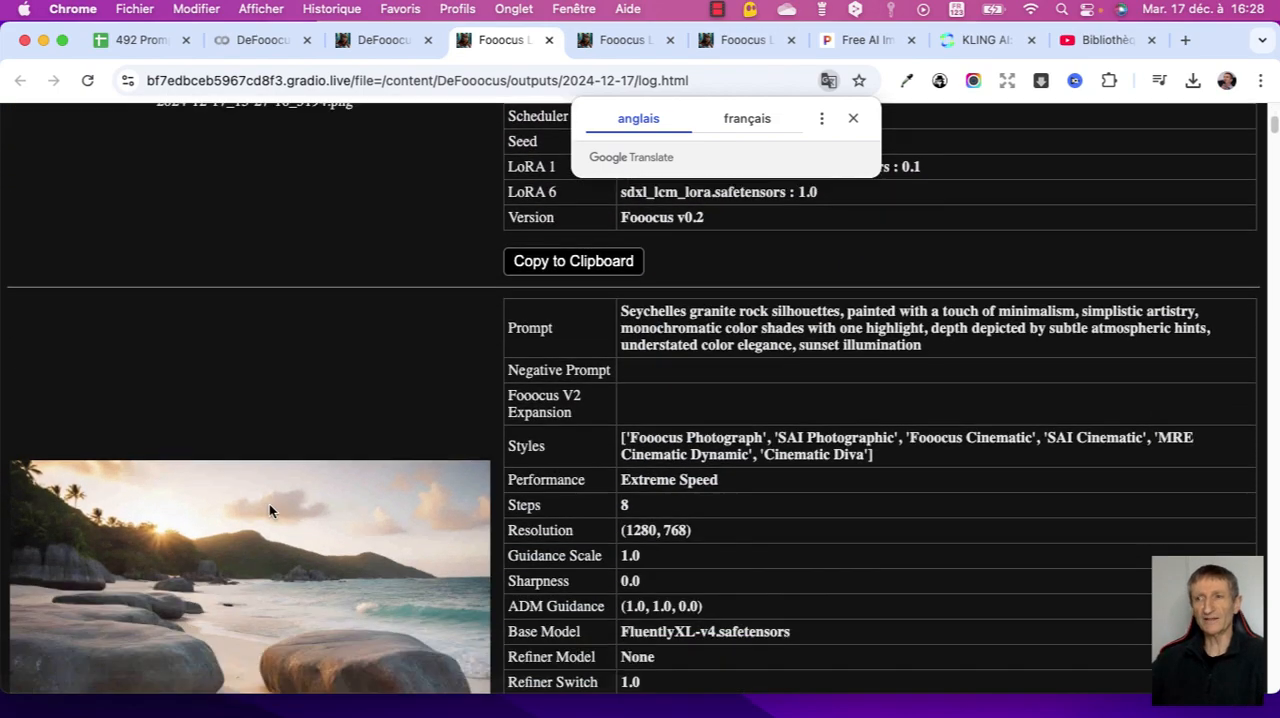
{"action": "scroll", "coordinate": [269, 510], "scroll_direction": "up", "scroll_amount": 3}
{"action": "scroll", "coordinate": [269, 512], "scroll_direction": "down", "scroll_amount": 15}
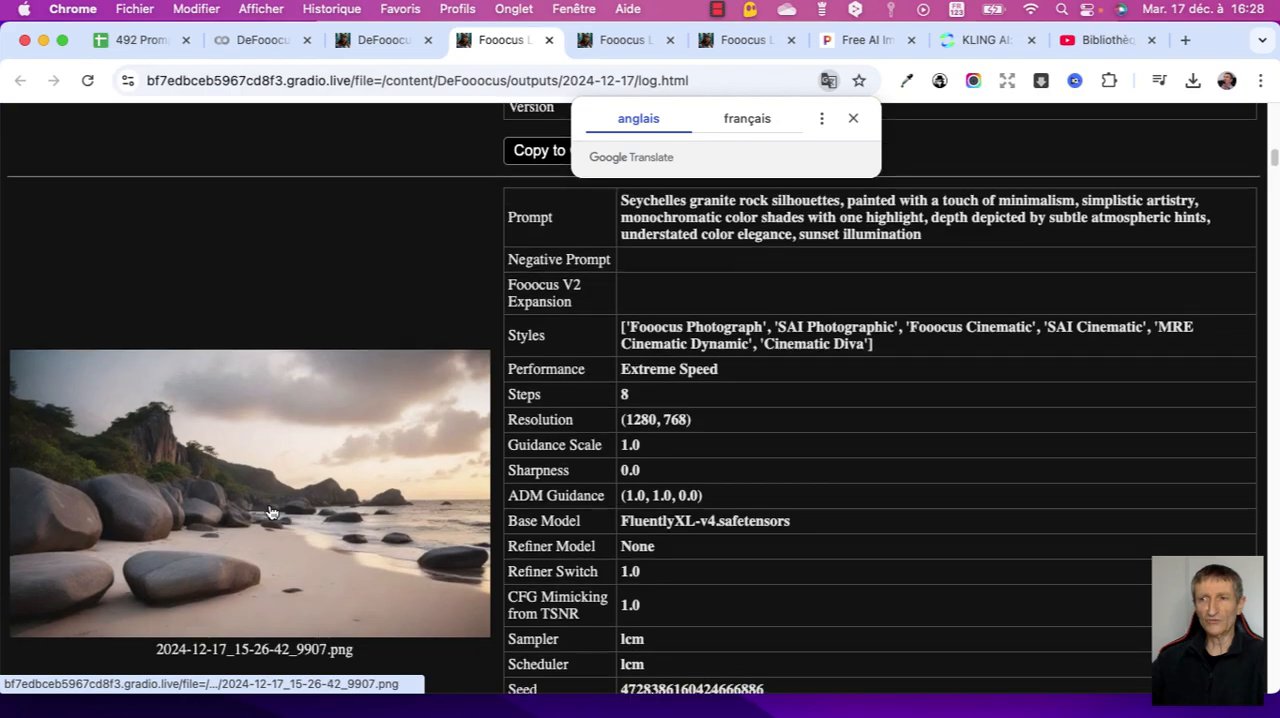
{"action": "scroll", "coordinate": [269, 512], "scroll_direction": "down", "scroll_amount": 2}
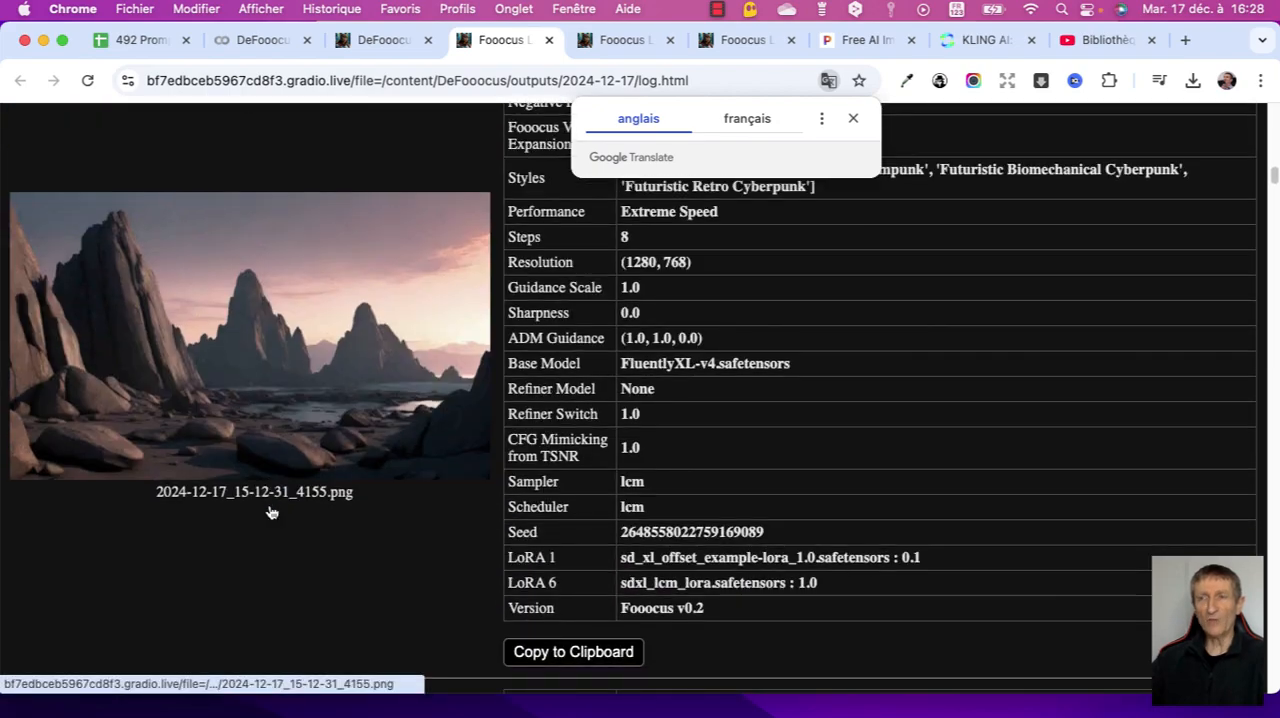
{"action": "scroll", "coordinate": [269, 512], "scroll_direction": "down", "scroll_amount": 20}
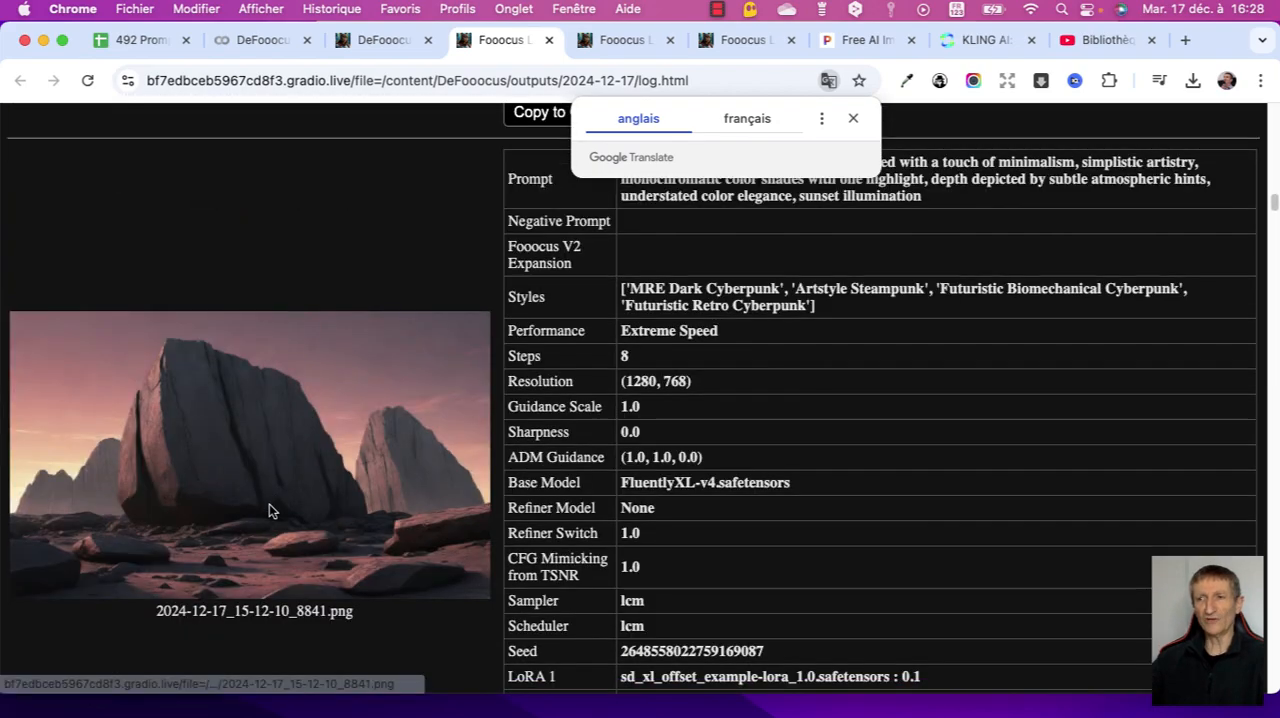
{"action": "scroll", "coordinate": [269, 512], "scroll_direction": "down", "scroll_amount": 20}
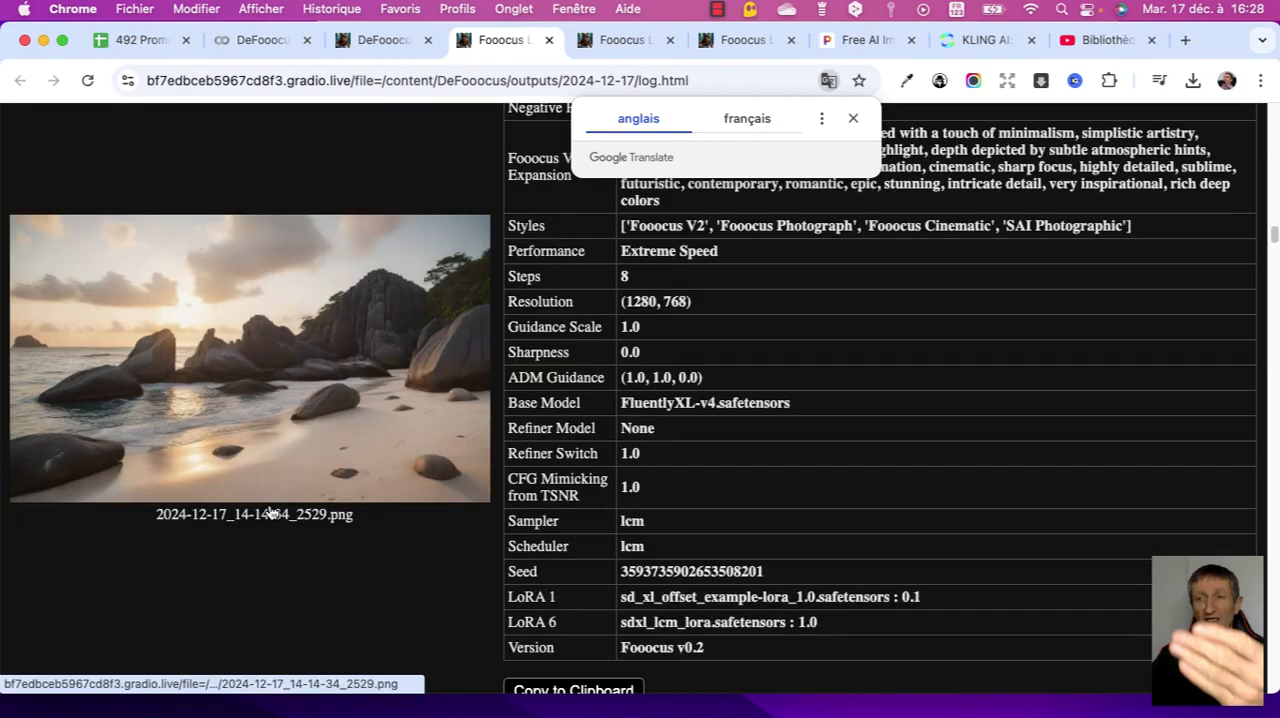
{"action": "scroll", "coordinate": [269, 512], "scroll_direction": "down", "scroll_amount": 12}
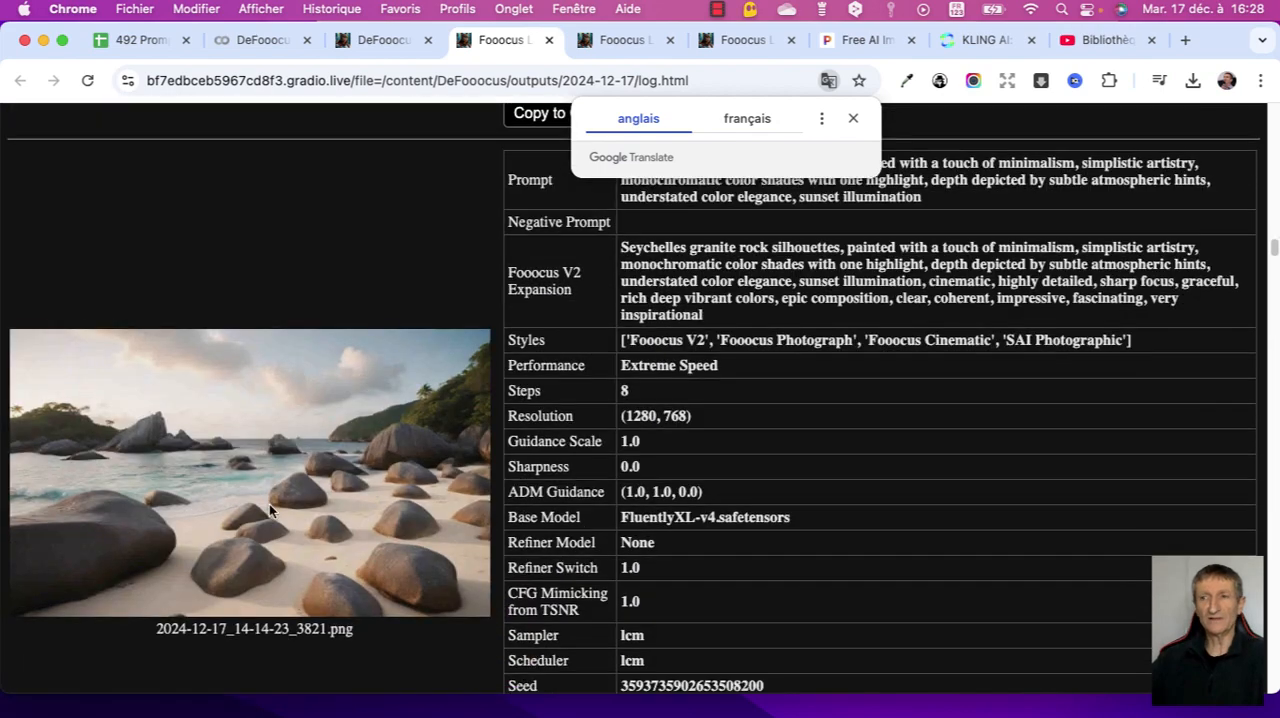
{"action": "scroll", "coordinate": [269, 512], "scroll_direction": "down", "scroll_amount": 20}
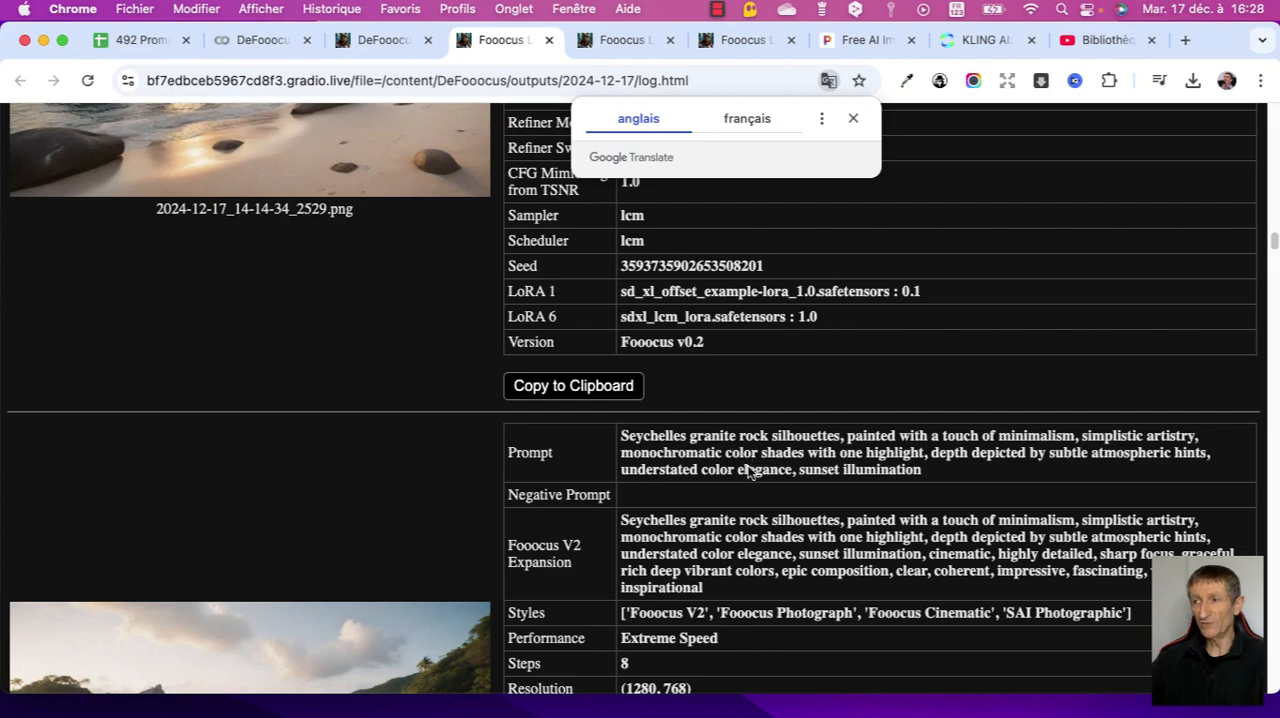
{"action": "scroll", "coordinate": [901, 477], "scroll_direction": "up", "scroll_amount": 10}
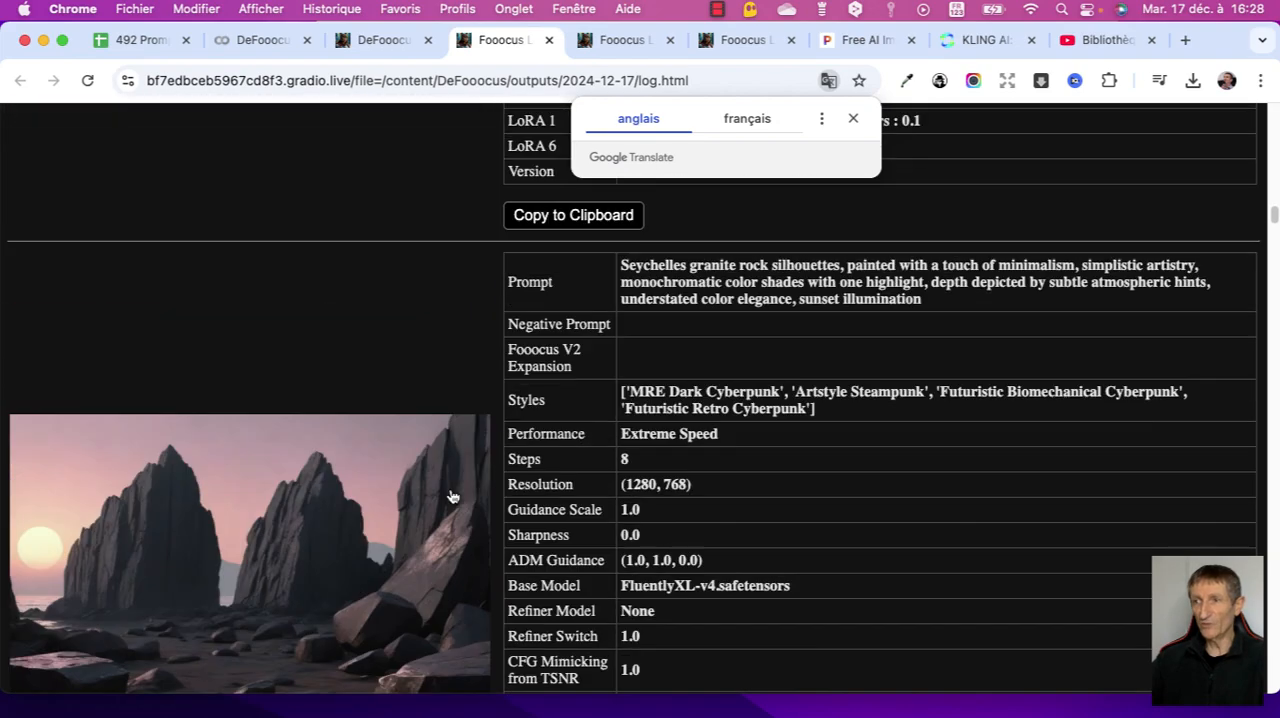
{"action": "scroll", "coordinate": [793, 292], "scroll_direction": "up", "scroll_amount": 15}
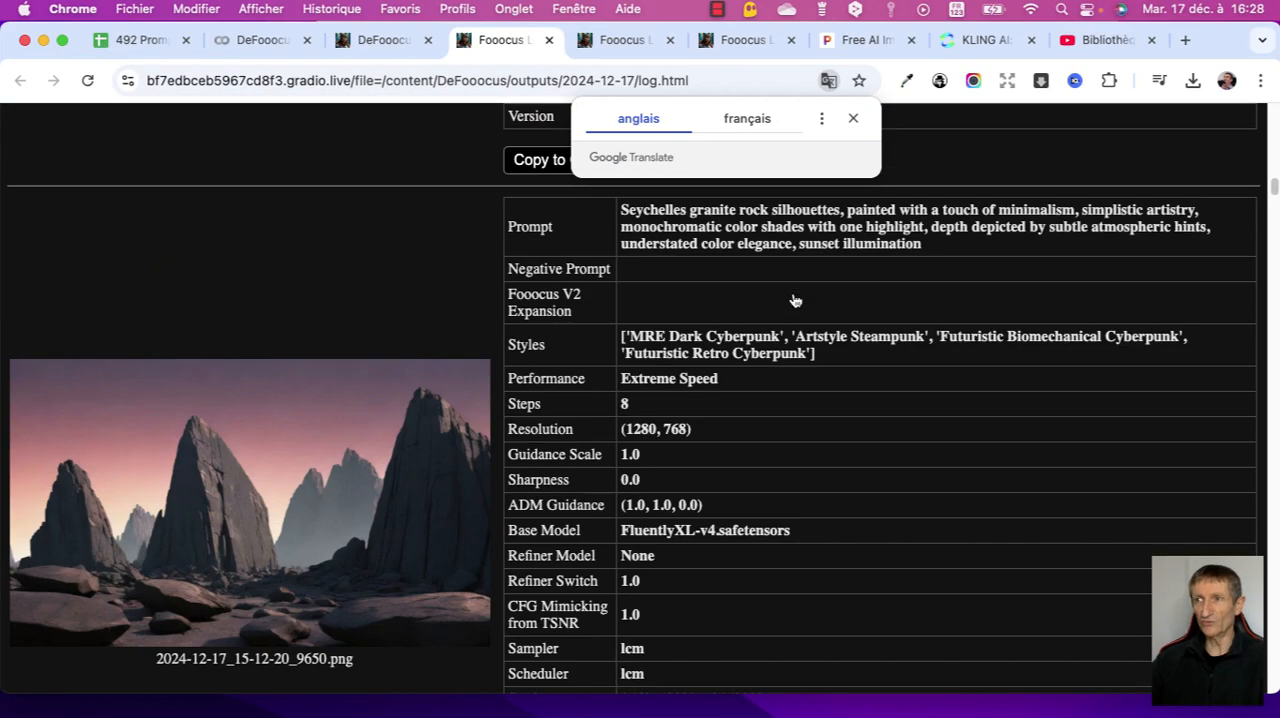
{"action": "scroll", "coordinate": [793, 292], "scroll_direction": "up", "scroll_amount": 5}
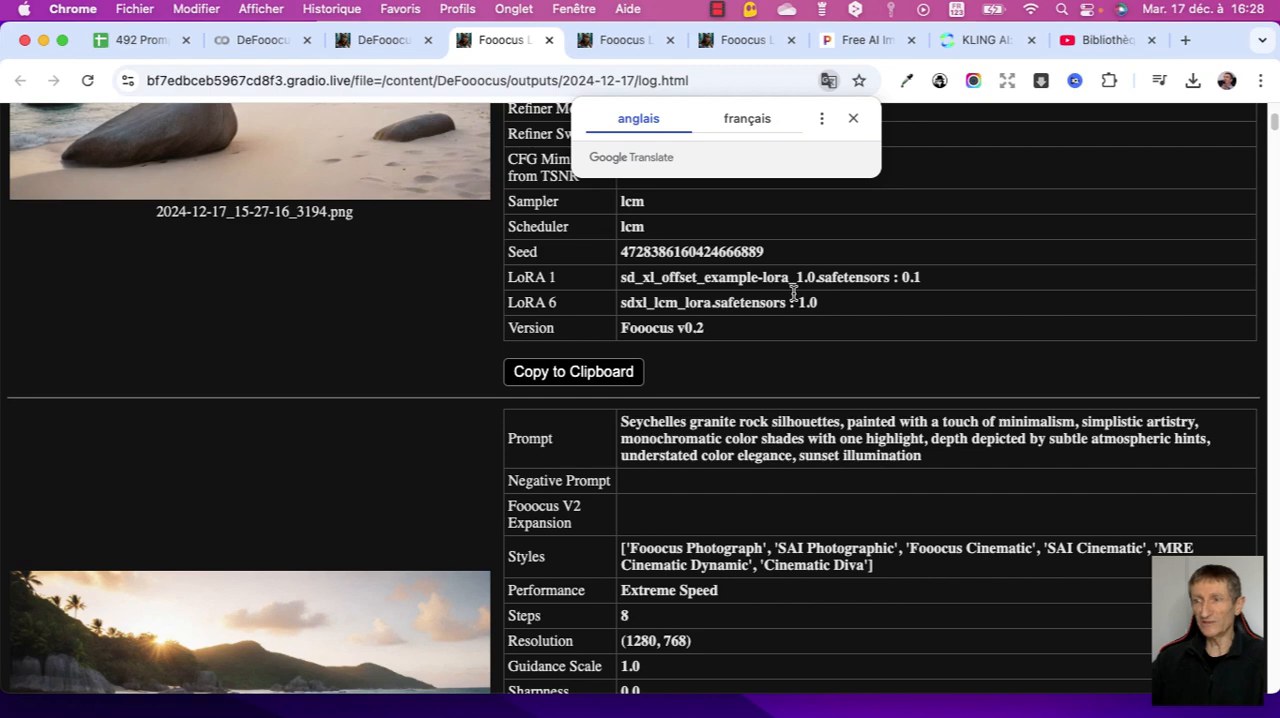
{"action": "left_click", "coordinate": [853, 118]}
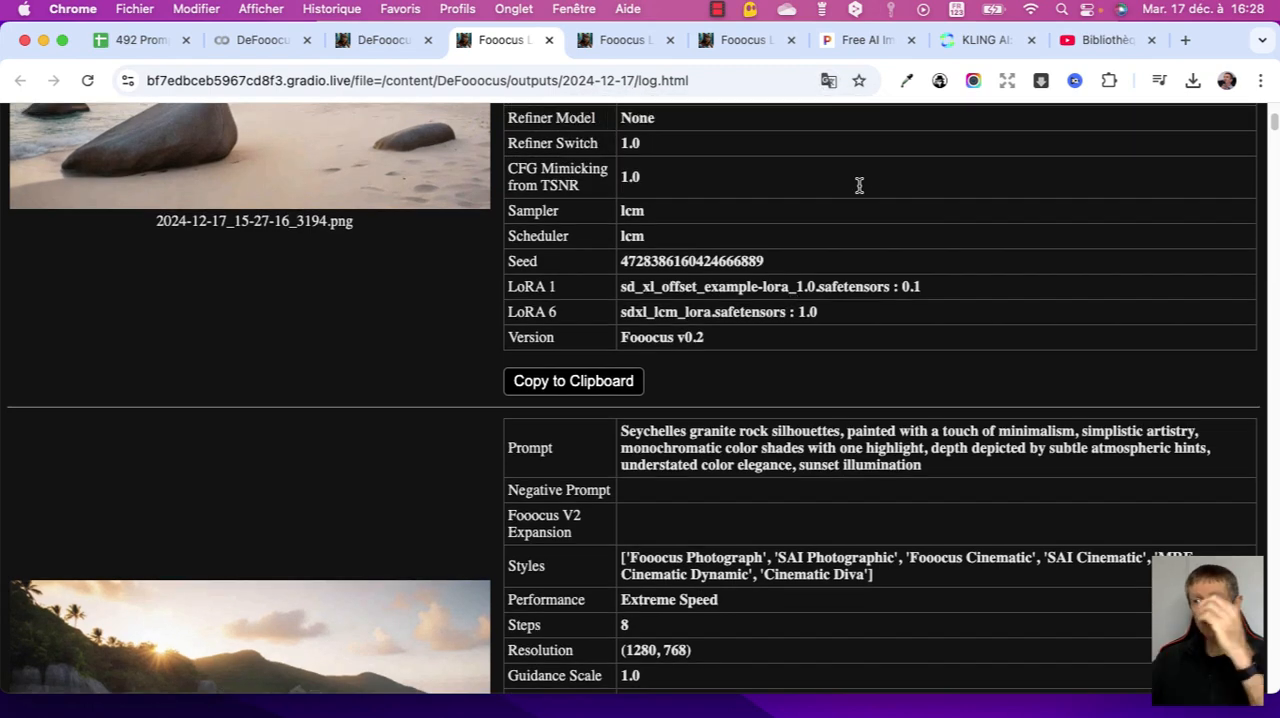
{"action": "scroll", "coordinate": [858, 188], "scroll_direction": "up", "scroll_amount": 5}
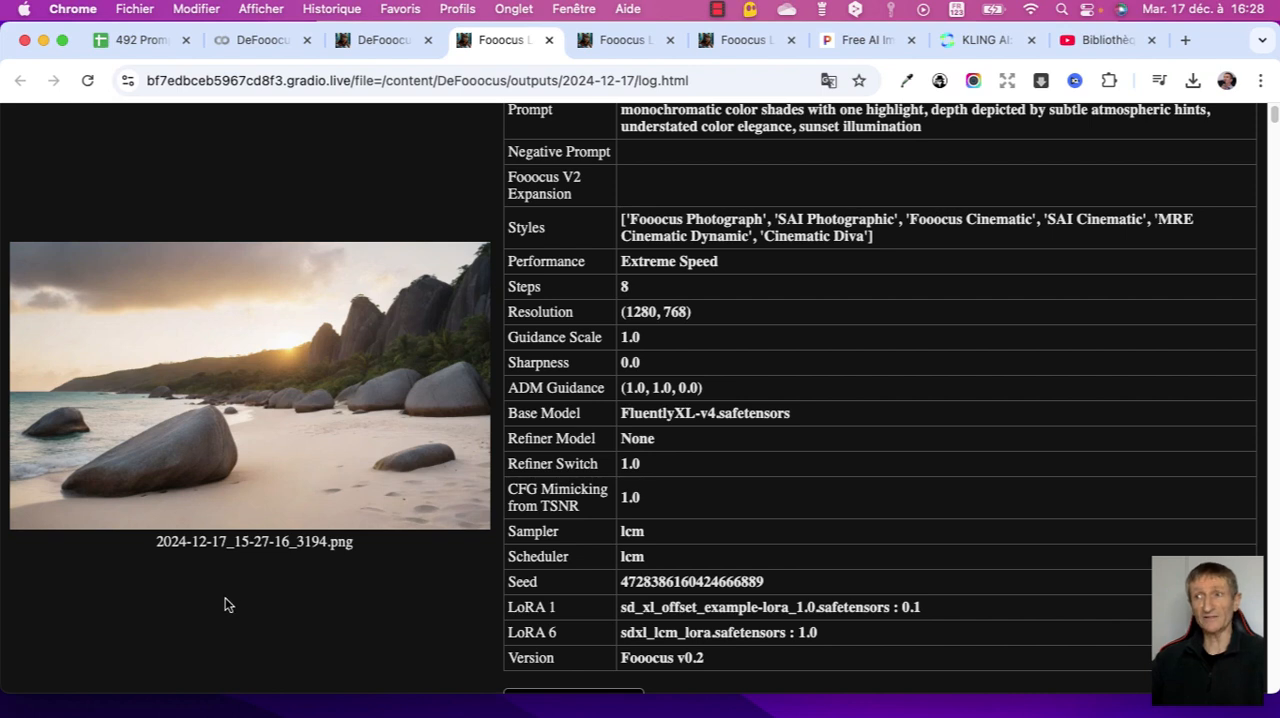
- Try to save the log page as a complete web page named Fooocus Log 2024-12-17 in the images DeFooocus folder
{"action": "scroll", "coordinate": [512, 487], "scroll_direction": "down", "scroll_amount": 1}
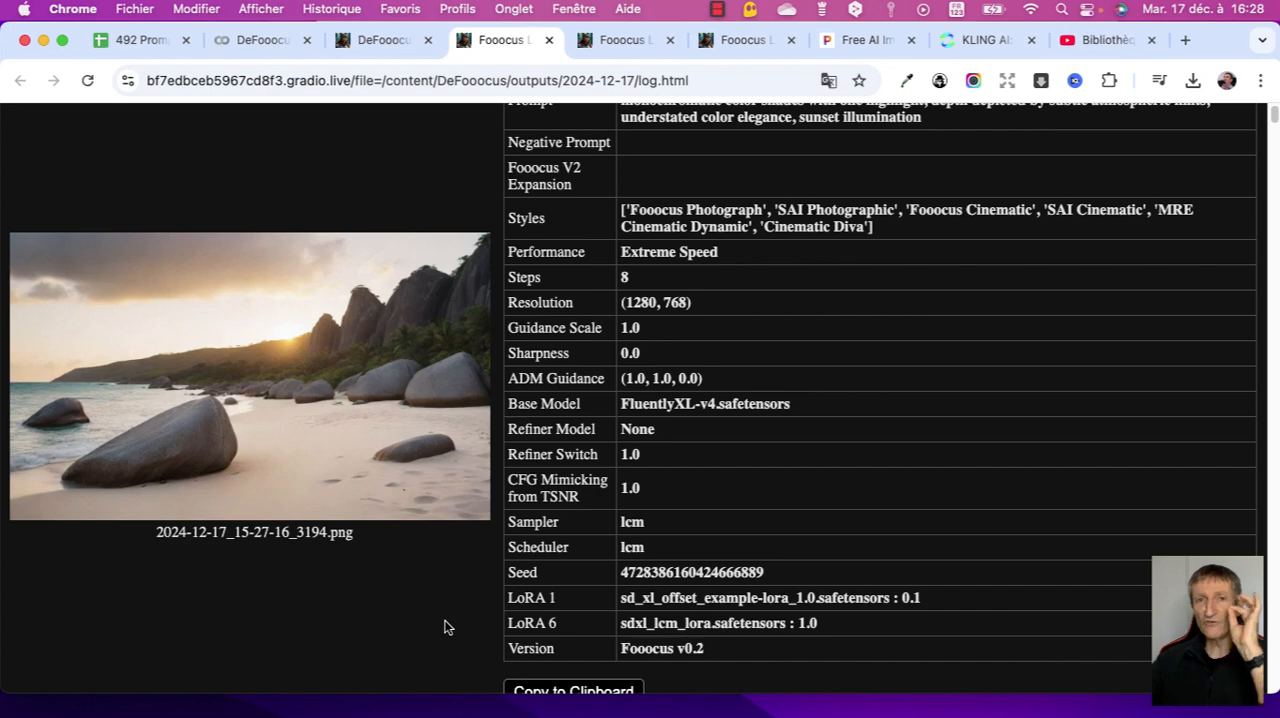
{"action": "right_click", "coordinate": [432, 560]}
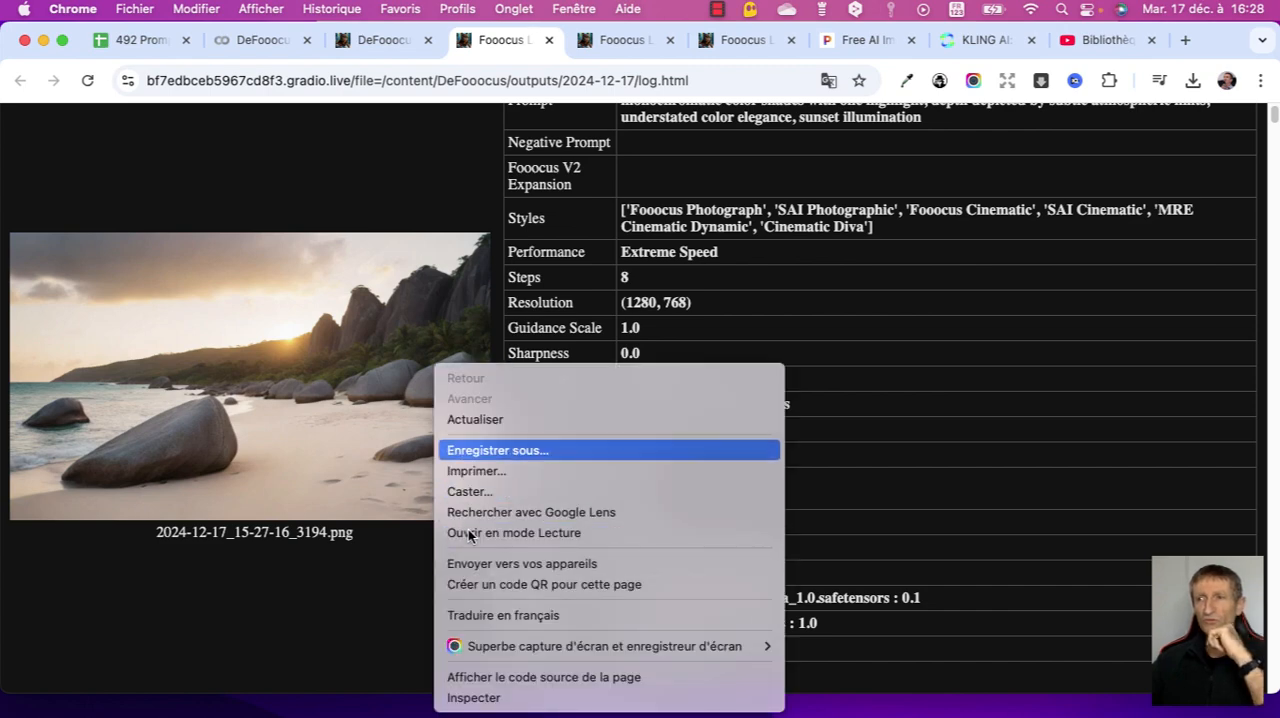
{"action": "left_click", "coordinate": [519, 452]}
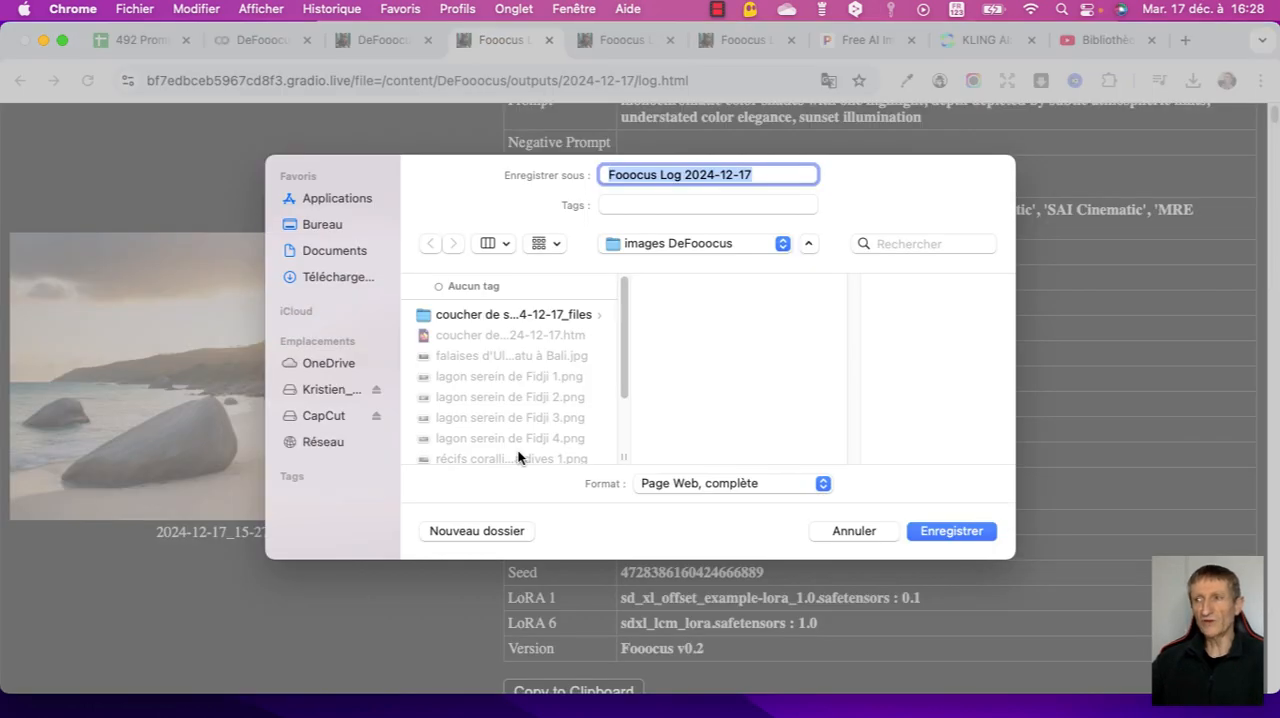
{"action": "key", "text": "Return"}
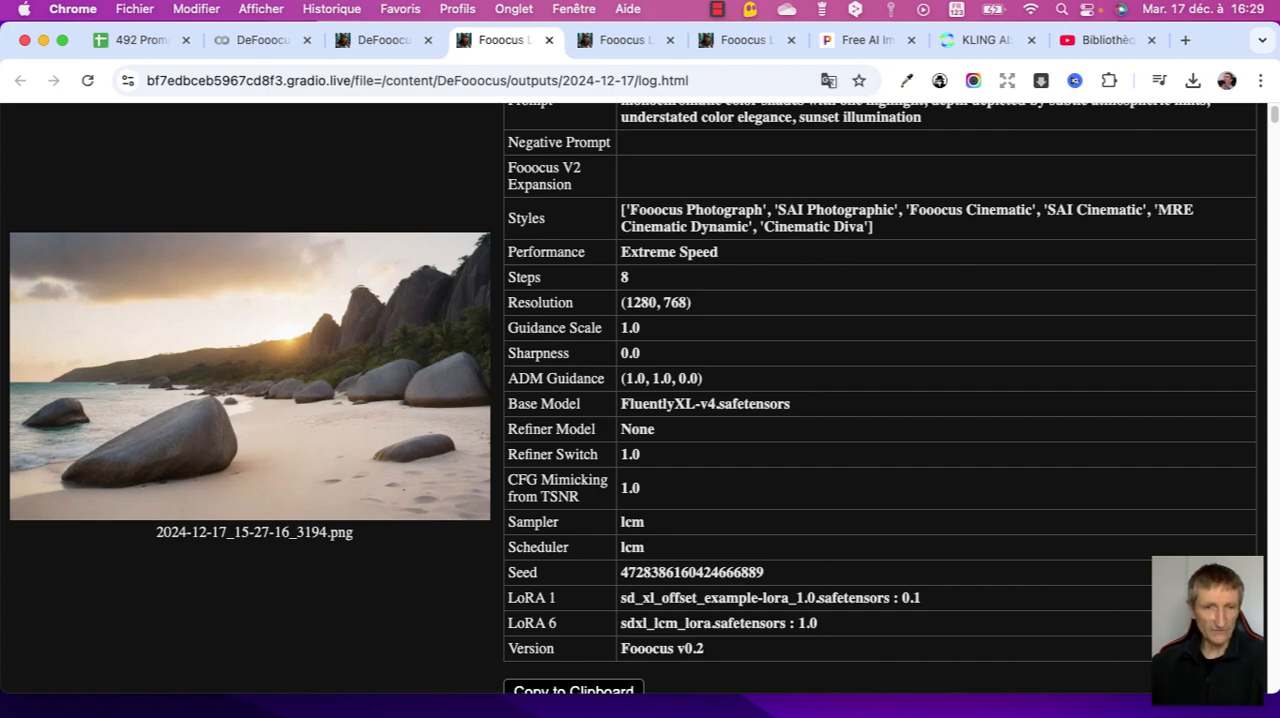
- Switch to Finder, inspect the saved coucher de soleil log page and the images in its files folder, and minimize the window
{"action": "key", "text": "super+Tab"}
{"action": "left_click", "coordinate": [240, 258]}
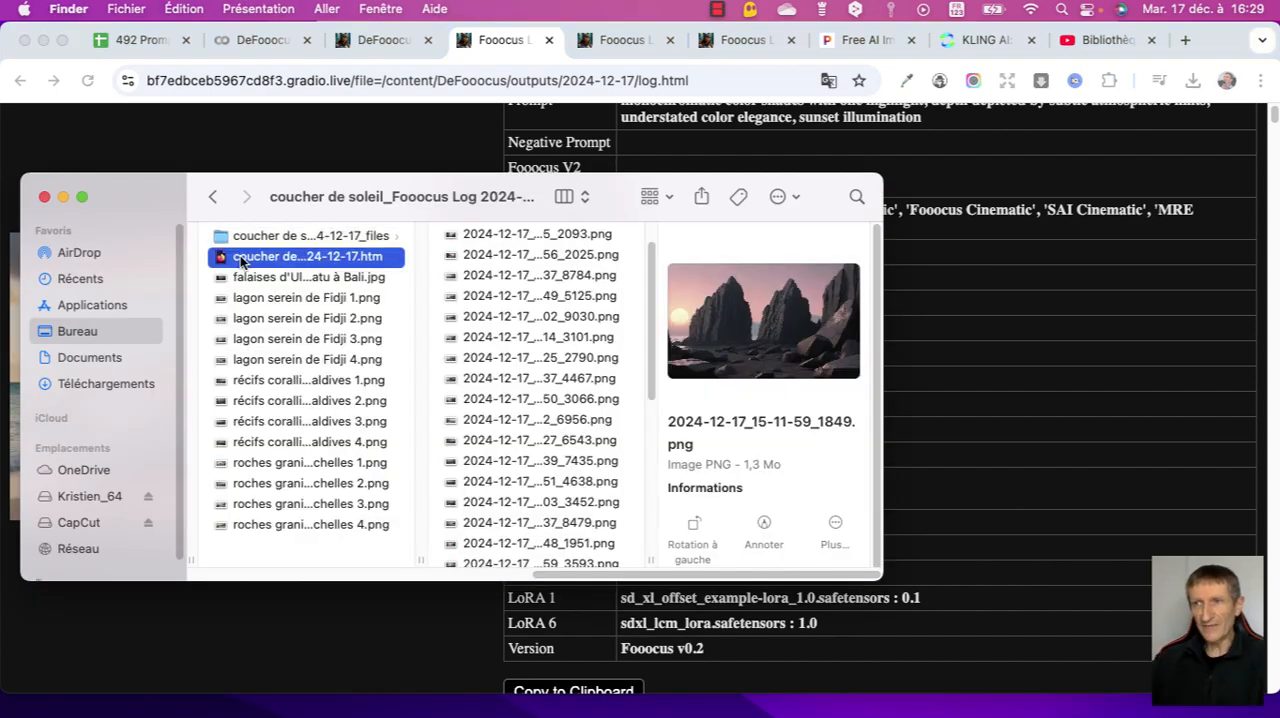
{"action": "left_click", "coordinate": [298, 238]}
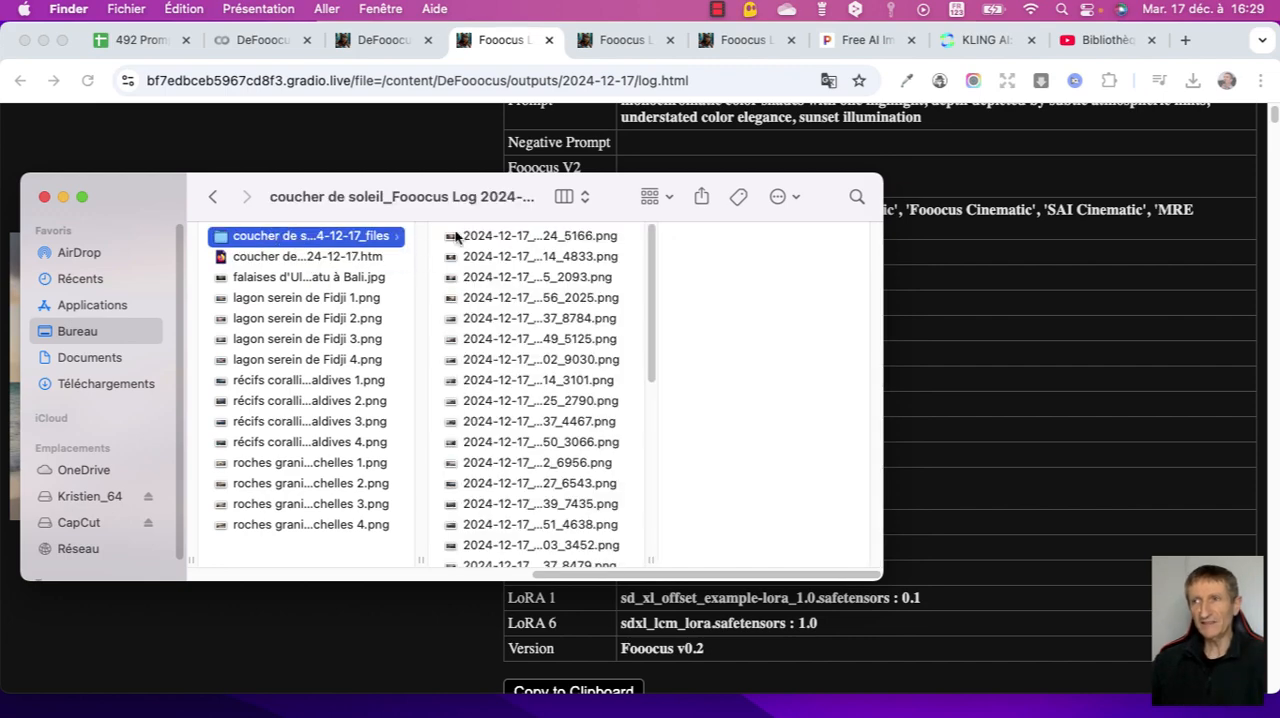
{"action": "scroll", "coordinate": [560, 300], "scroll_direction": "down", "scroll_amount": 10}
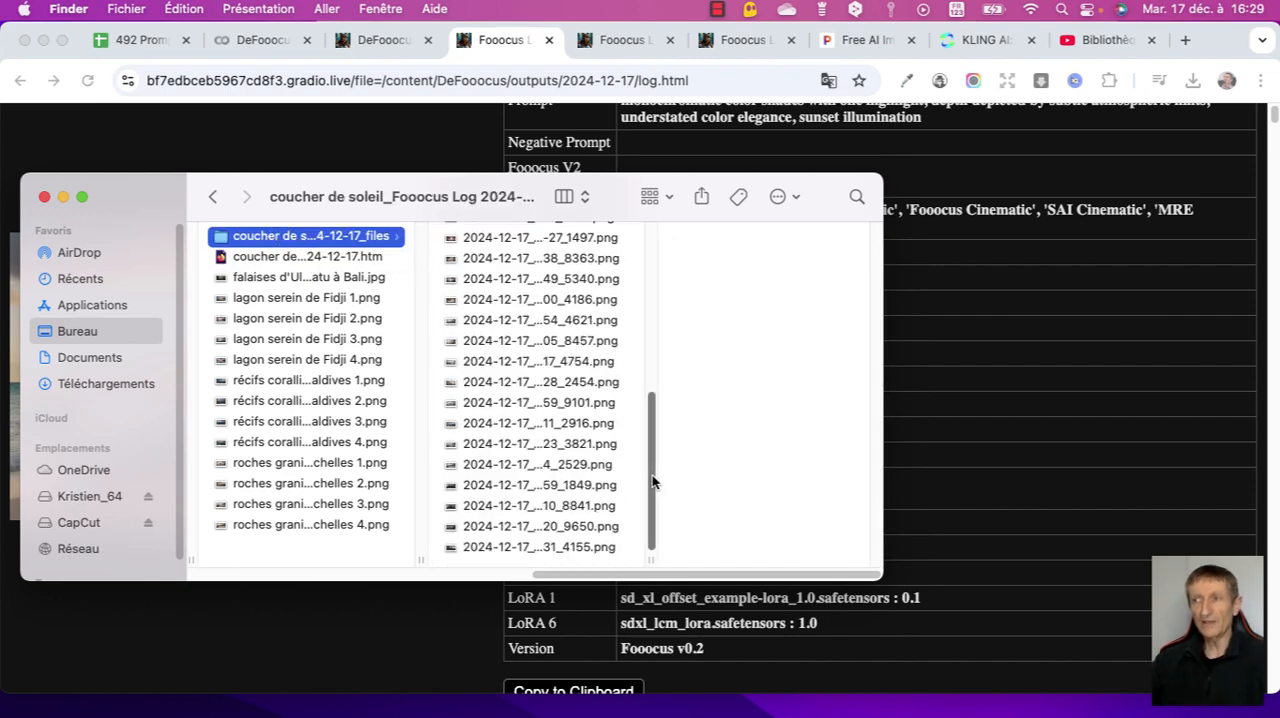
{"action": "left_click_drag", "start_coordinate": [651, 478], "coordinate": [652, 297]}
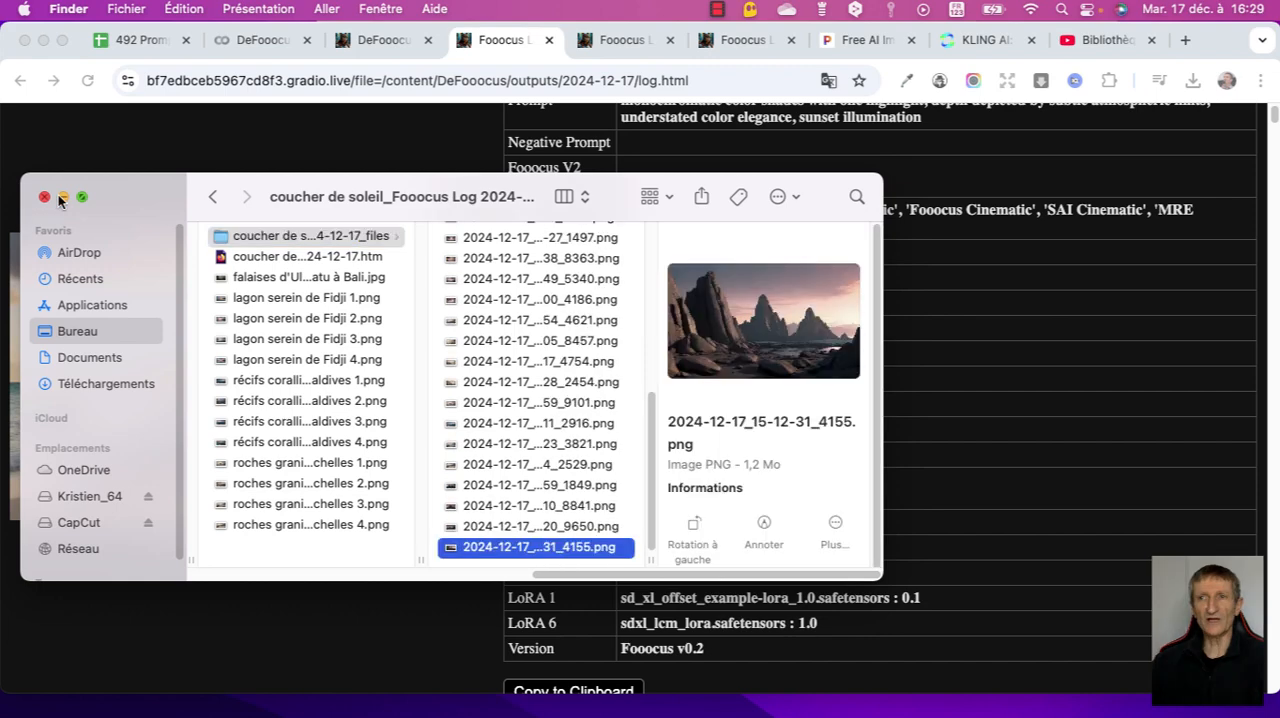
{"action": "left_click", "coordinate": [65, 198]}
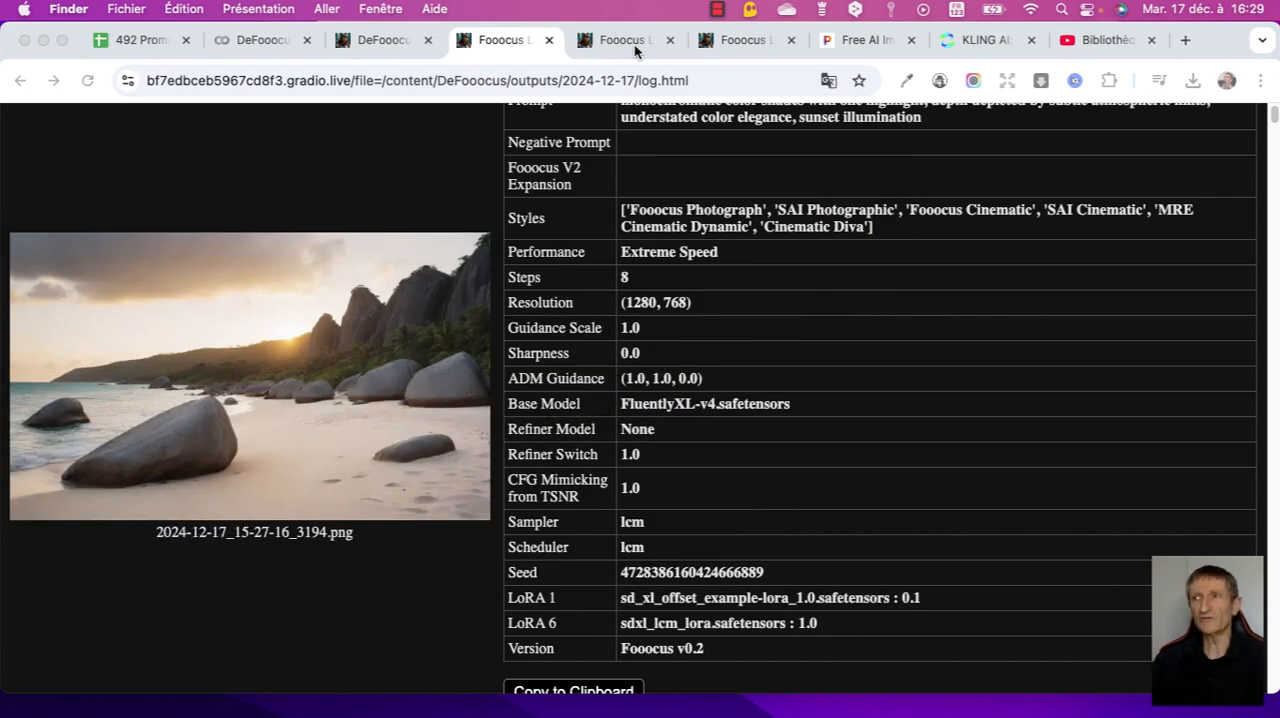
- Switch to Pixelcut's image upscaler, upload the palm tree sunset image for 2x upscaling and compare the result up close
{"action": "left_click", "coordinate": [634, 42]}
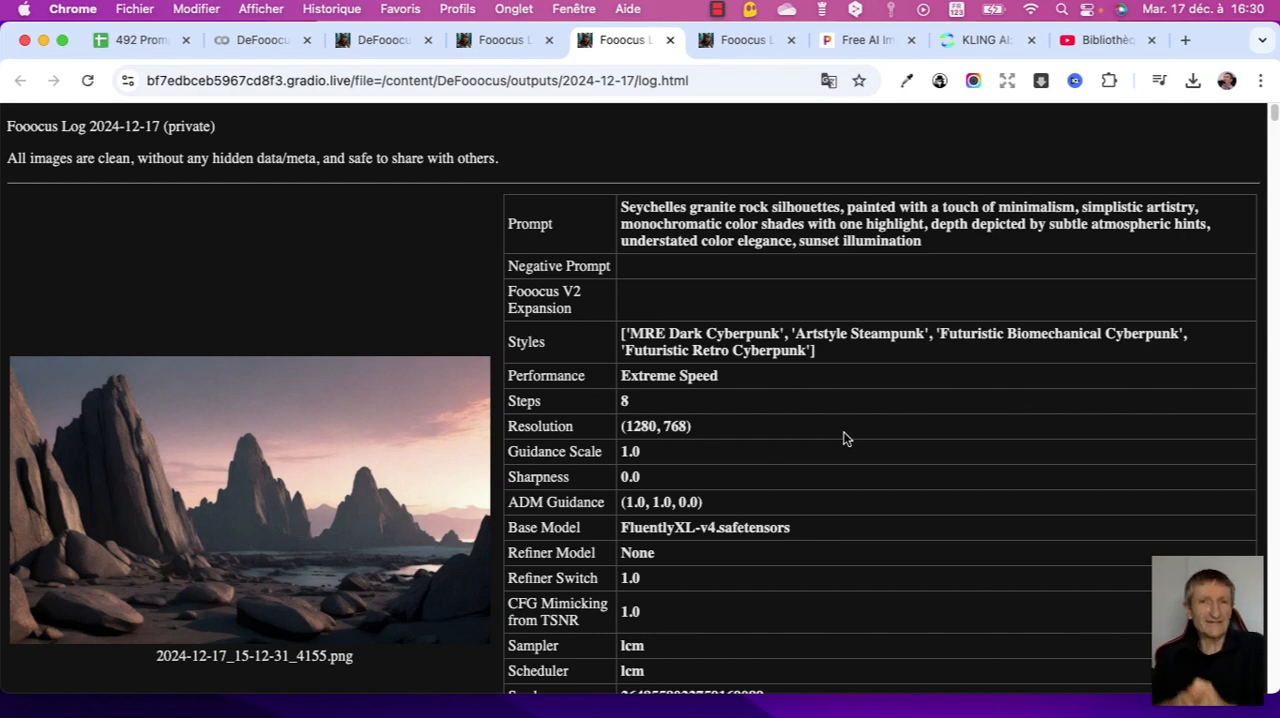
{"action": "left_click", "coordinate": [872, 40]}
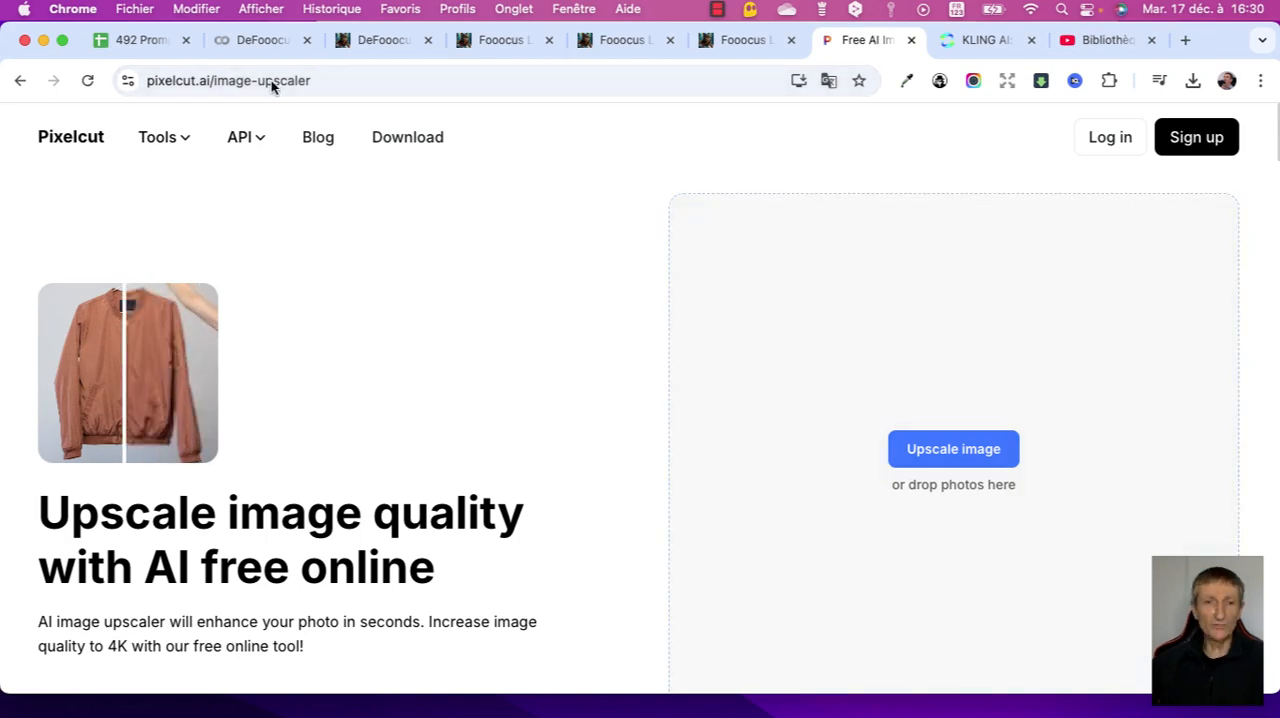
{"action": "key", "text": "super+Tab"}
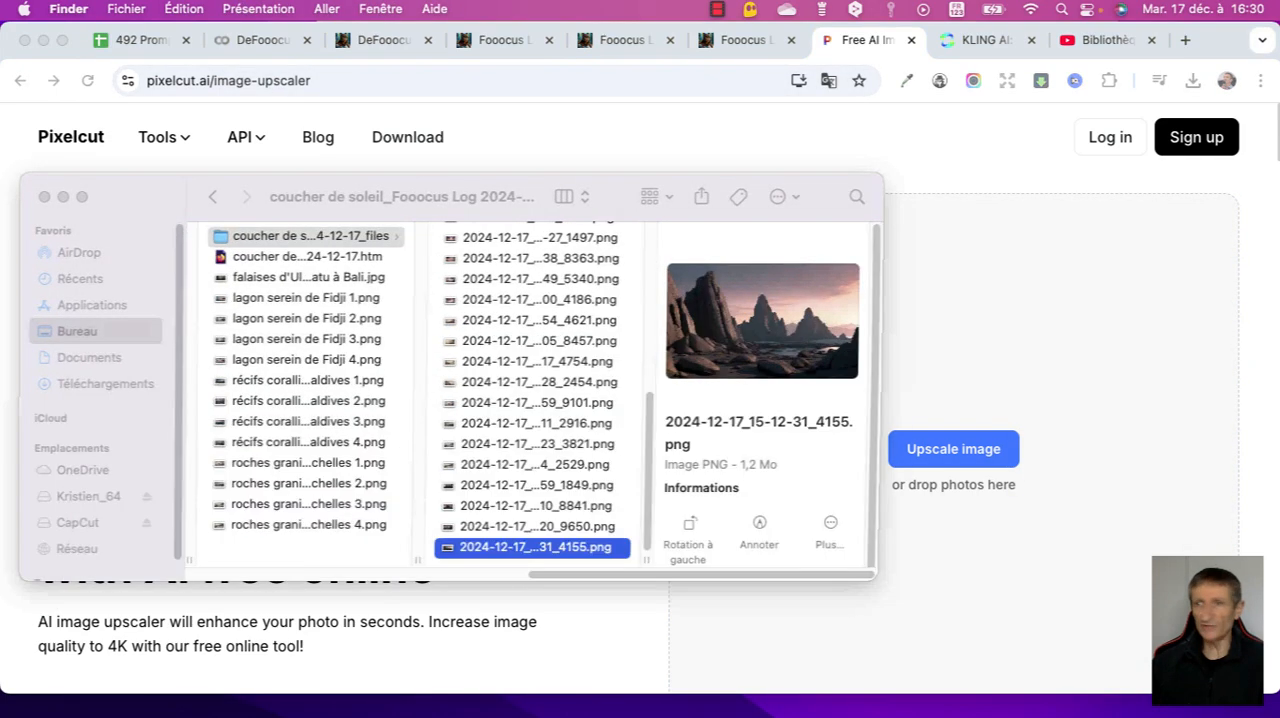
{"action": "left_click_drag", "start_coordinate": [529, 543], "coordinate": [765, 335]}
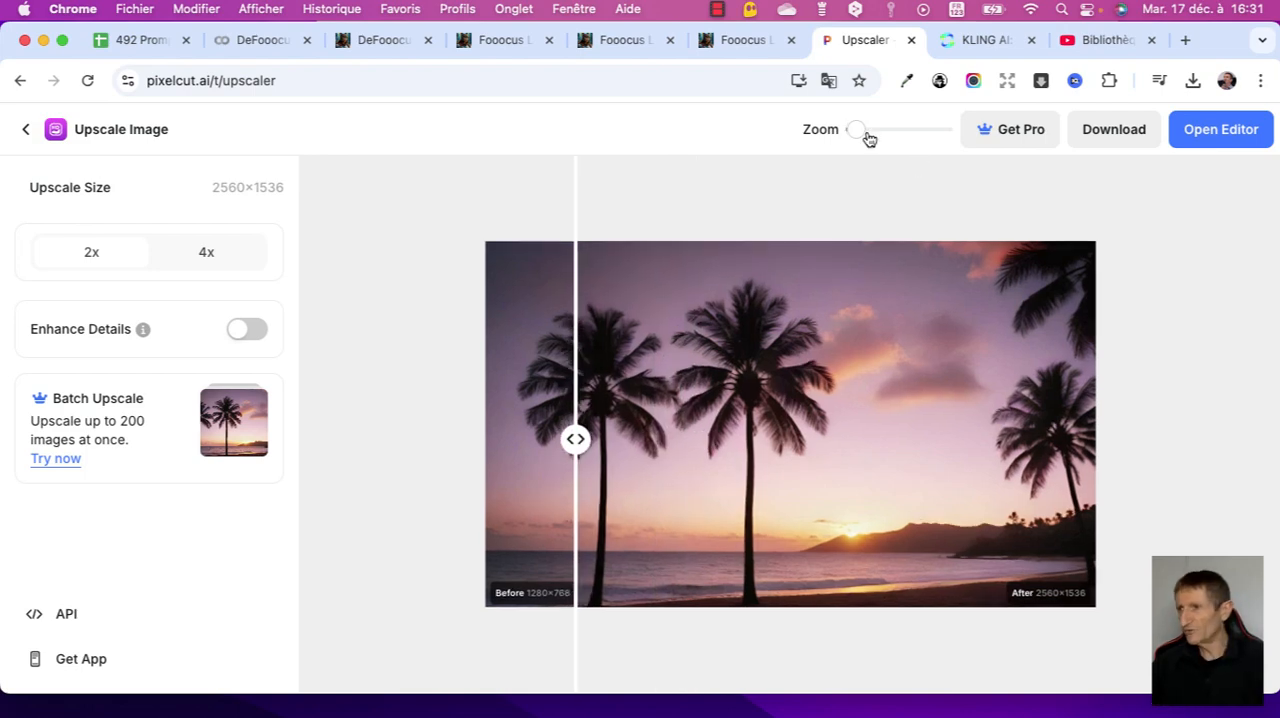
{"action": "left_click_drag", "start_coordinate": [866, 132], "coordinate": [906, 133]}
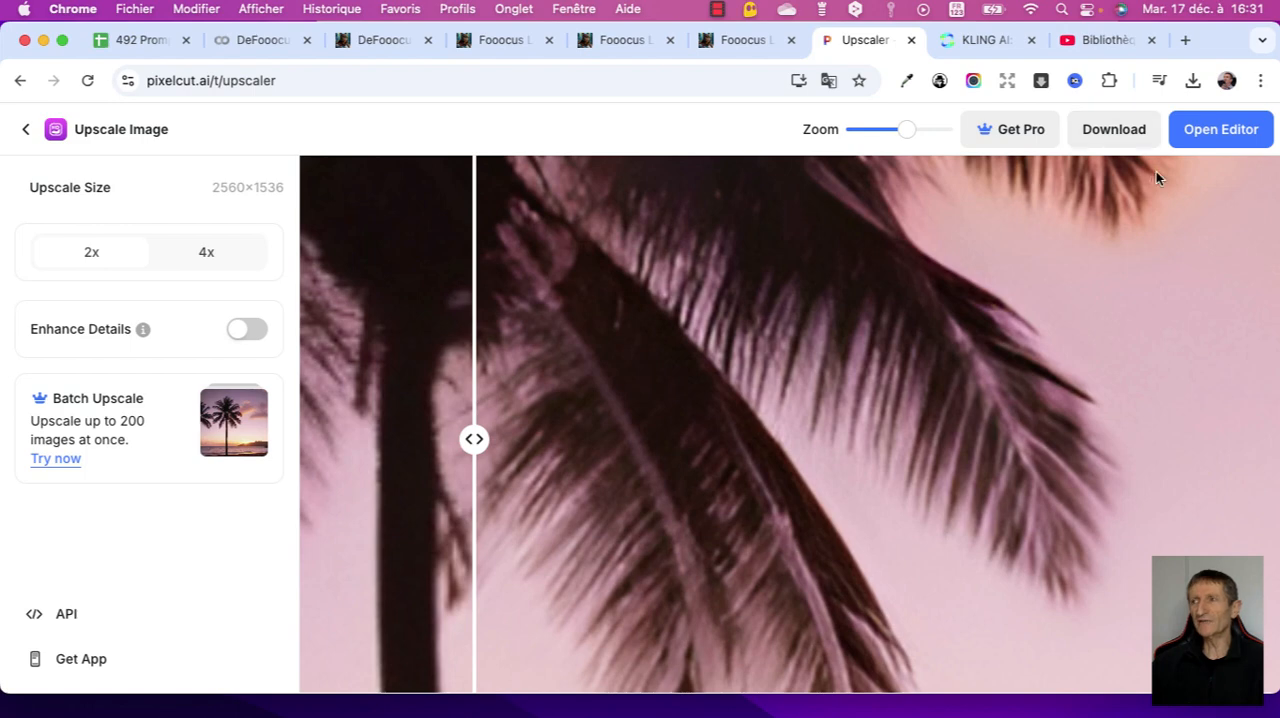
- Switch to KLING AI and view the monthly membership plans and their prices
{"action": "key", "text": "ctrl+Tab"}
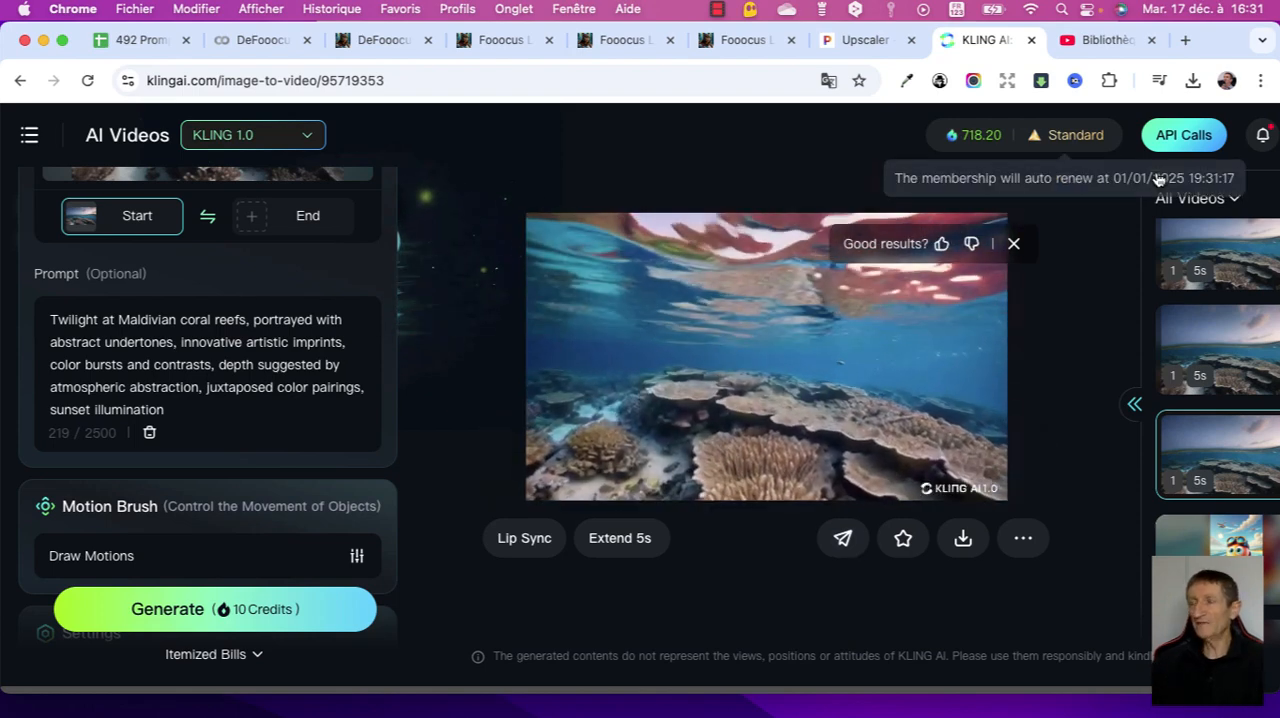
{"action": "left_click", "coordinate": [1158, 178]}
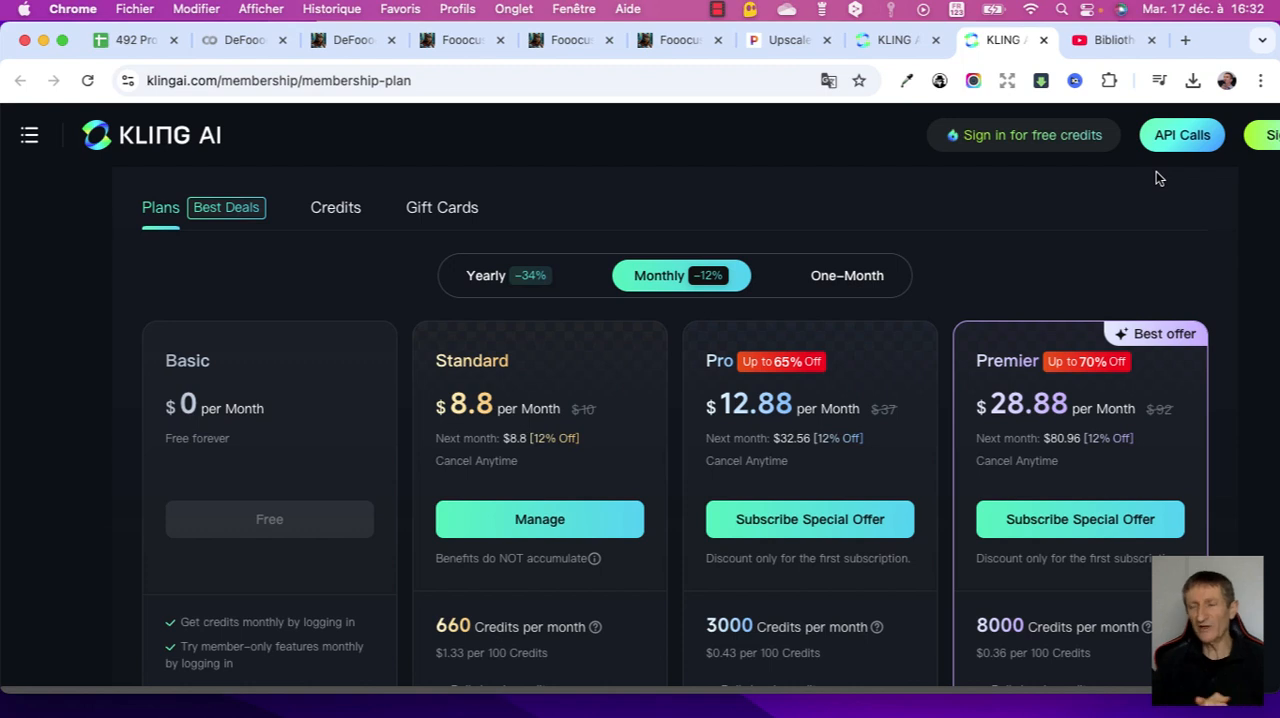
{"action": "mouse_move", "coordinate": [540, 714]}
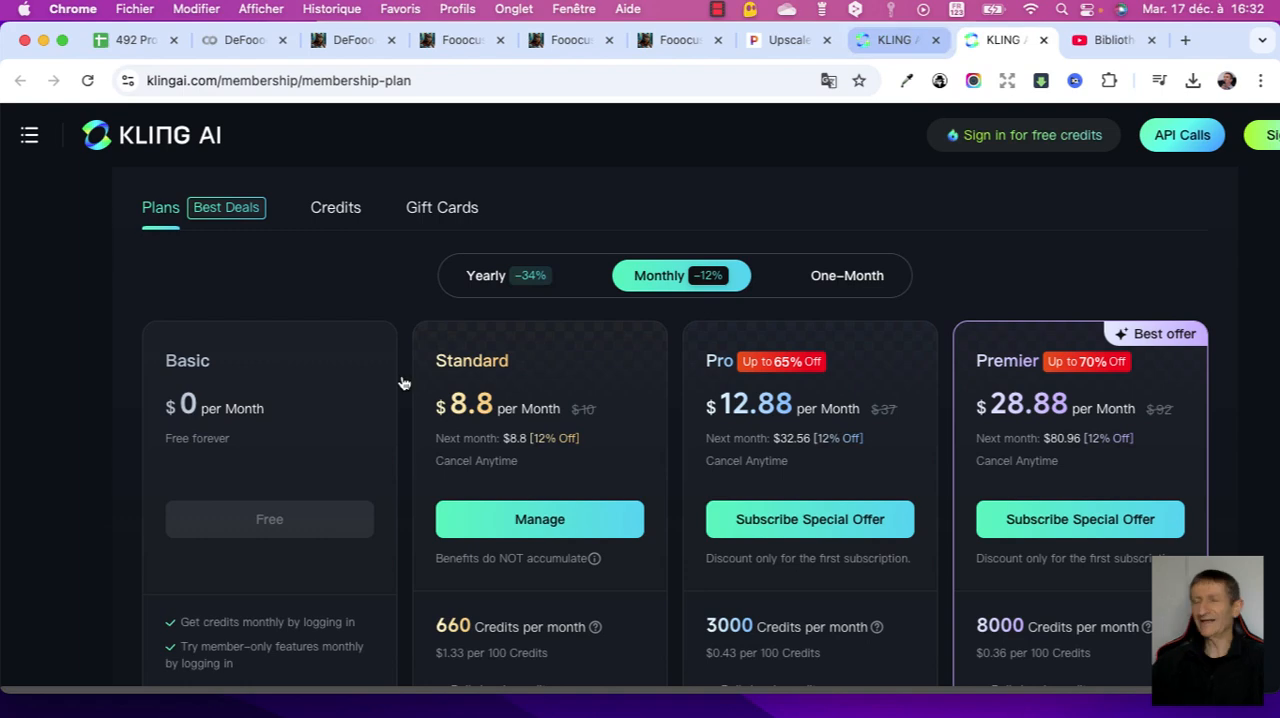
- Return to the AI Videos page, check the available video models while keeping KLING 1.0, and view the Image to Video upload and prompt area
{"action": "key", "text": "ctrl+shift+Tab"}
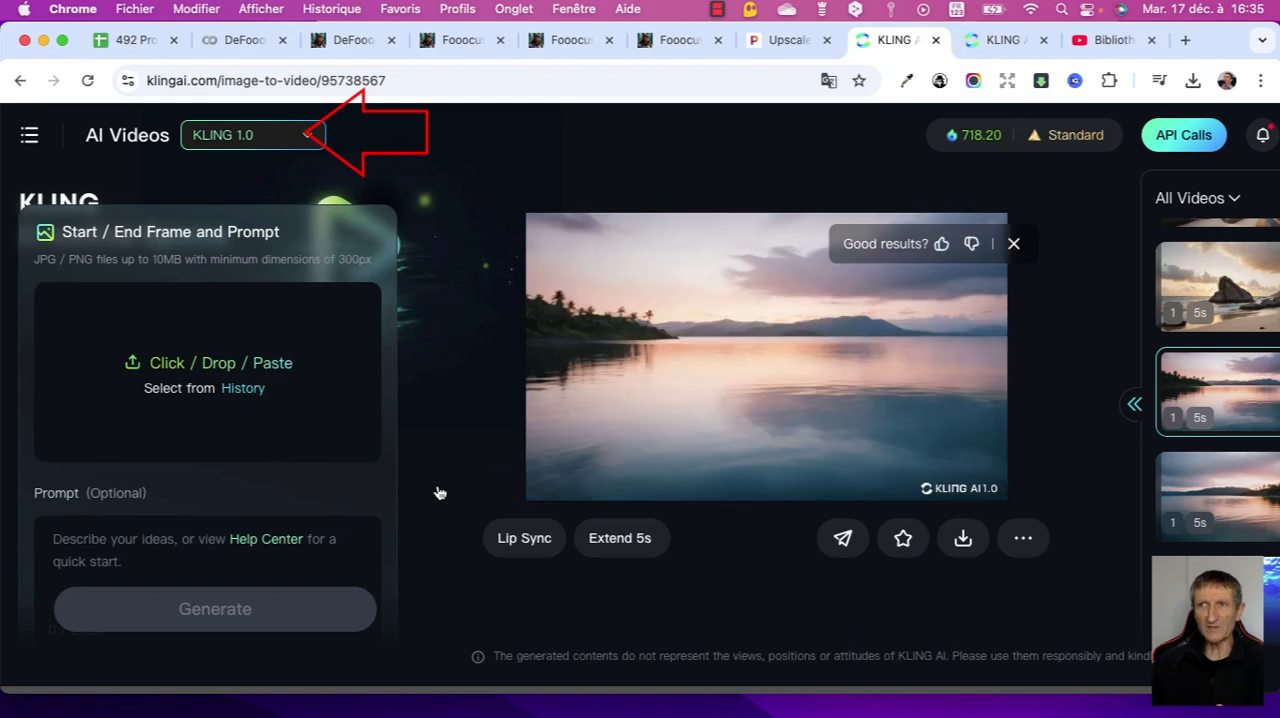
{"action": "left_click", "coordinate": [253, 135]}
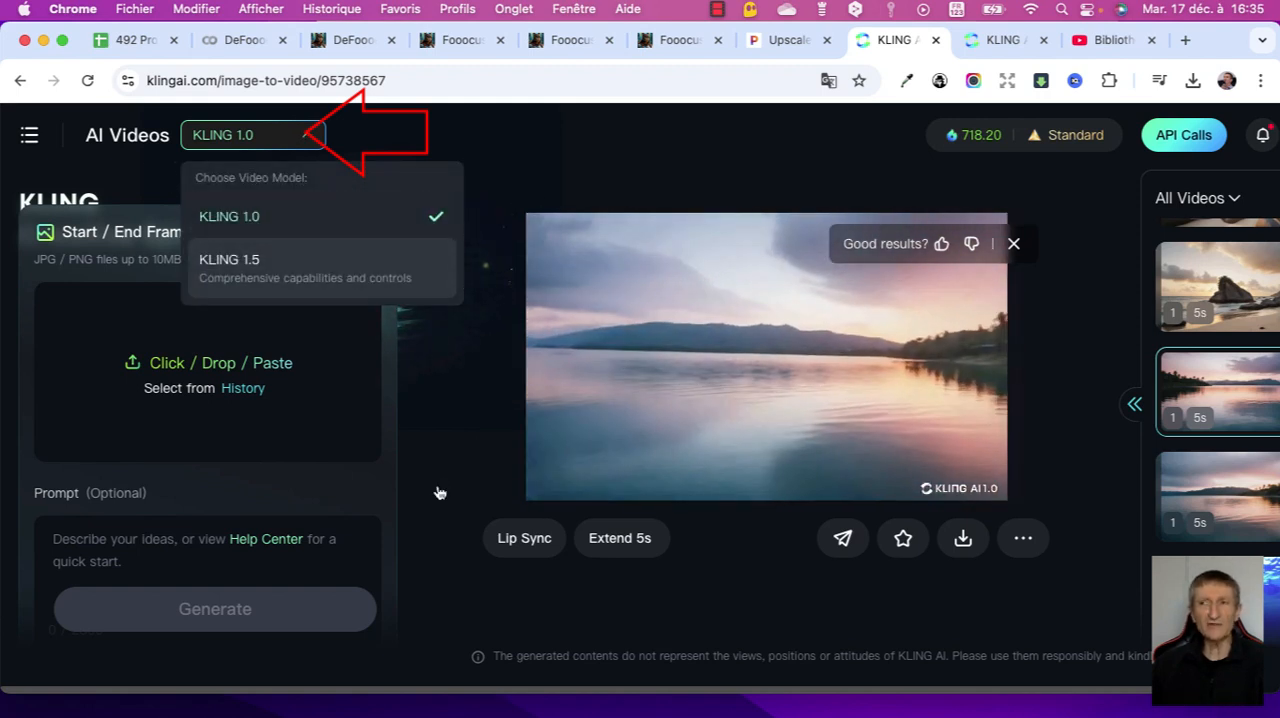
{"action": "left_click", "coordinate": [440, 491]}
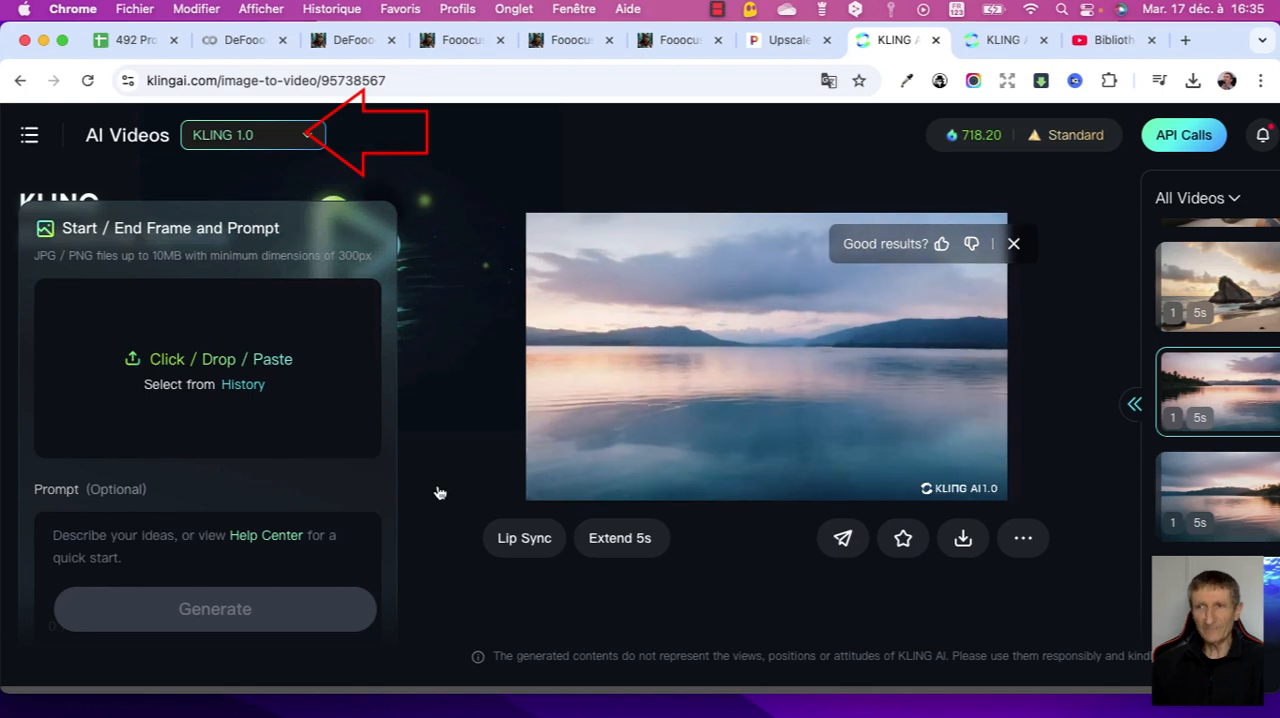
{"action": "scroll", "coordinate": [437, 491], "scroll_direction": "down", "scroll_amount": 3}
{"action": "scroll", "coordinate": [437, 491], "scroll_direction": "up", "scroll_amount": 6}
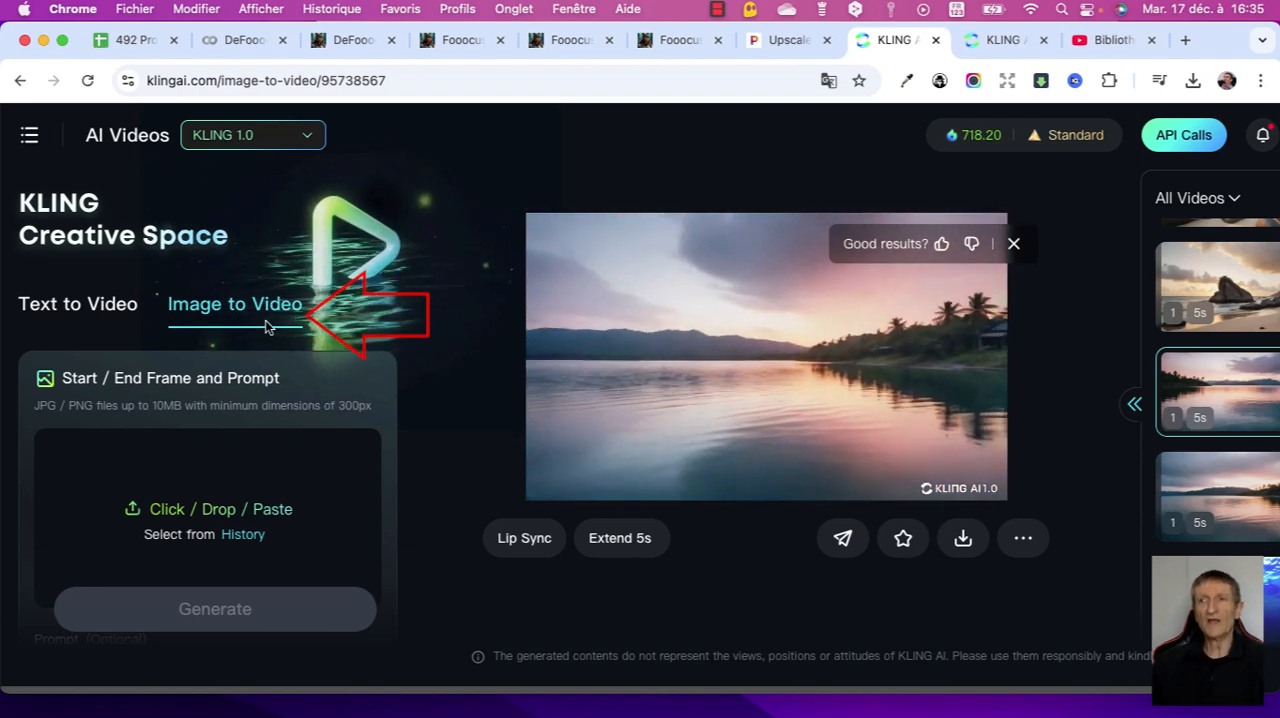
{"action": "scroll", "coordinate": [266, 328], "scroll_direction": "down", "scroll_amount": 5}
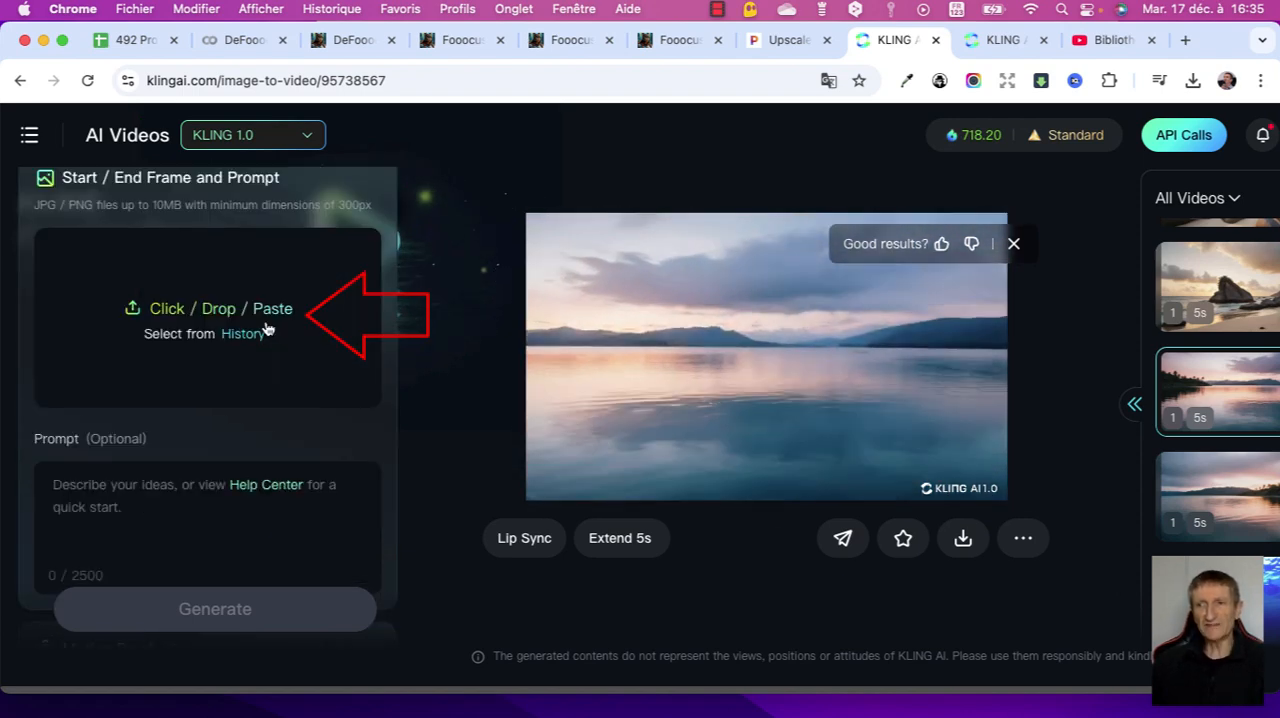
- Paste the Seychelles granite rock silhouettes prompt with minimalism, monochromatic shades and sunset illumination into the video prompt
{"action": "scroll", "coordinate": [266, 328], "scroll_direction": "down", "scroll_amount": 3}
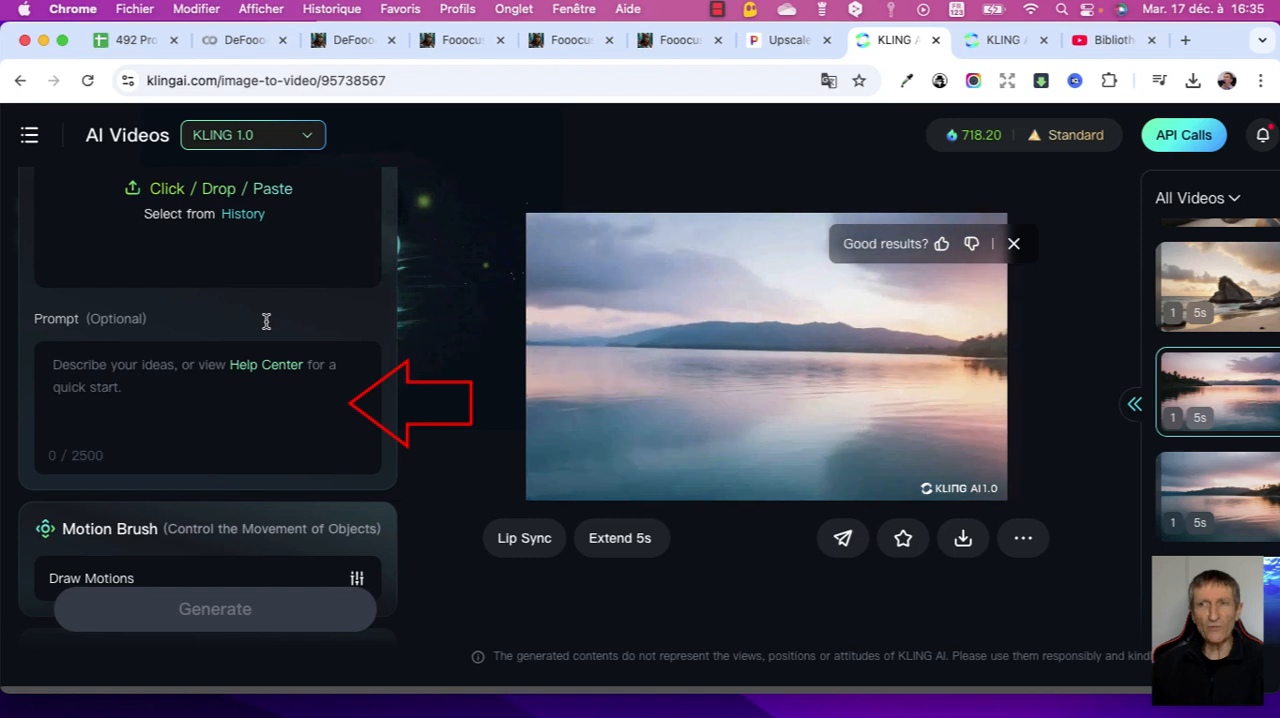
{"action": "left_click", "coordinate": [266, 321]}
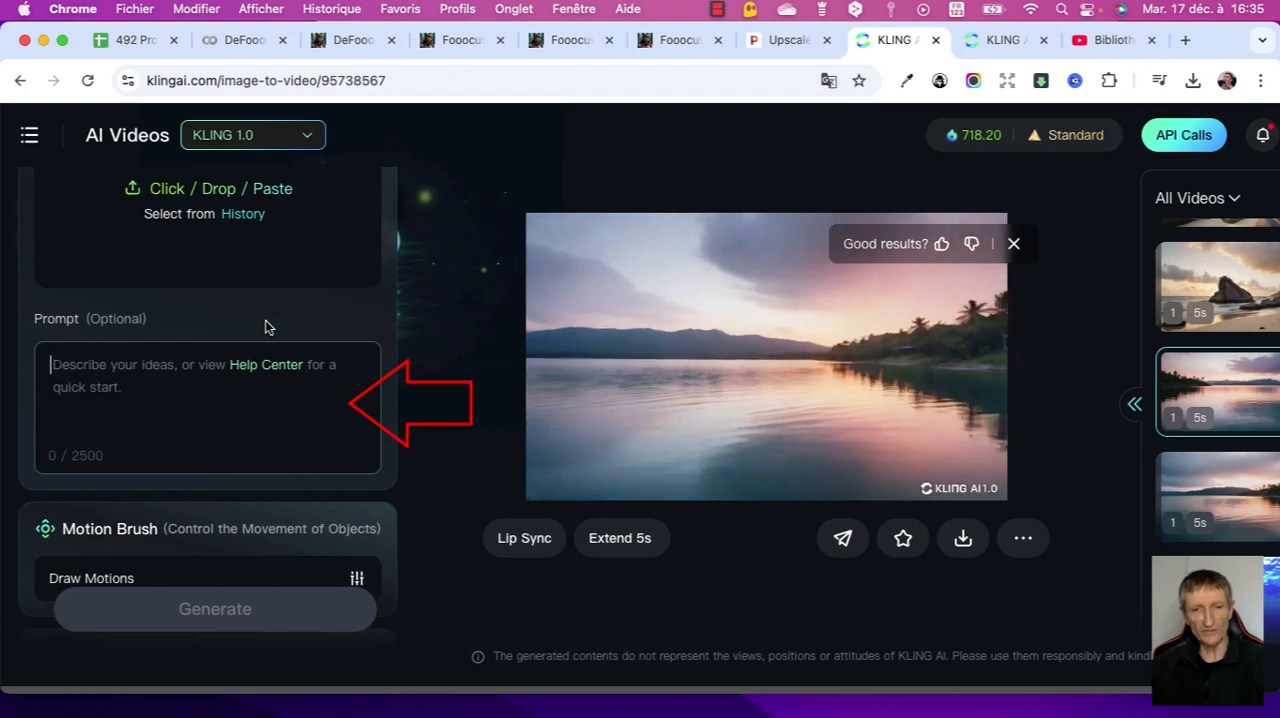
{"action": "type", "text": "Seychelles granite rock silhouettes, painted with a touch of minimalism, simplistic artistry, monochromatic color shades with one highlight, depth depicted by subtle atmospheric hints, understated color elegance, sunset illumination"}
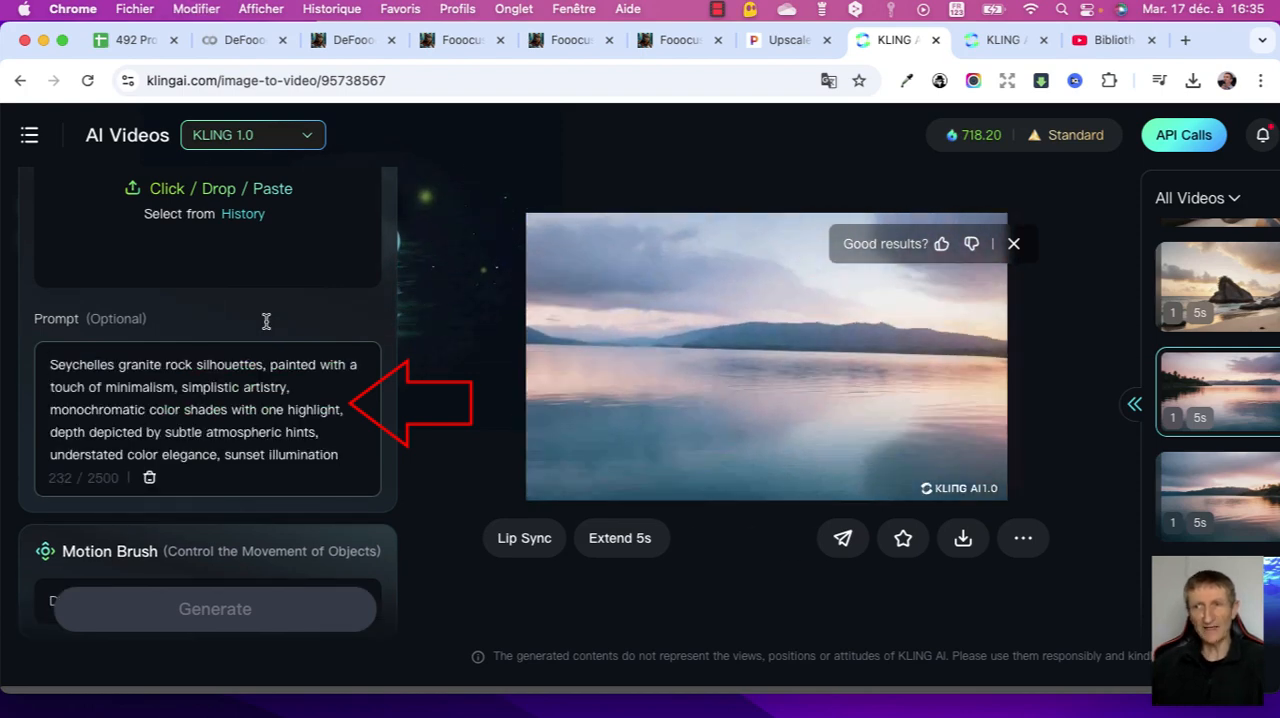
- Examine the Motion Brush, Creativity, Mode, Duration, Generating Count, Camera Movement and Negative Prompt options for the video
{"action": "scroll", "coordinate": [265, 327], "scroll_direction": "up", "scroll_amount": 3}
{"action": "scroll", "coordinate": [267, 328], "scroll_direction": "down", "scroll_amount": 5}
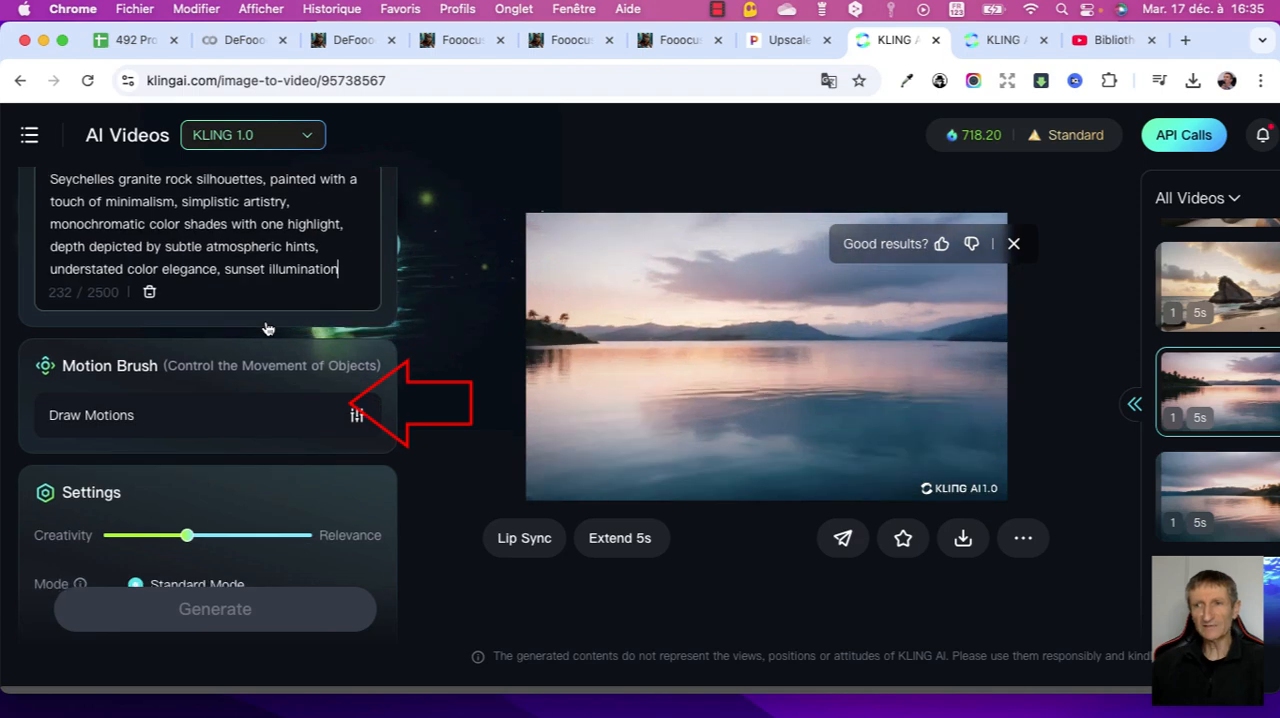
{"action": "scroll", "coordinate": [267, 328], "scroll_direction": "down", "scroll_amount": 3}
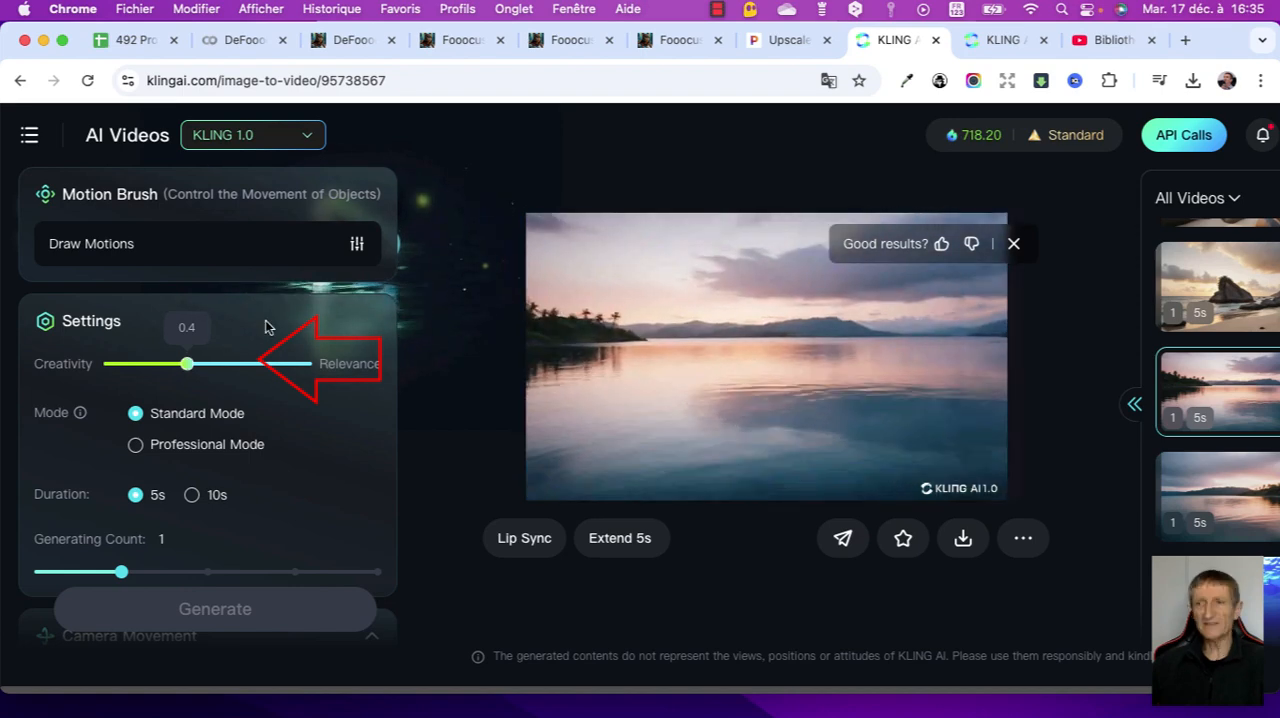
{"action": "scroll", "coordinate": [265, 320], "scroll_direction": "down", "scroll_amount": 10}
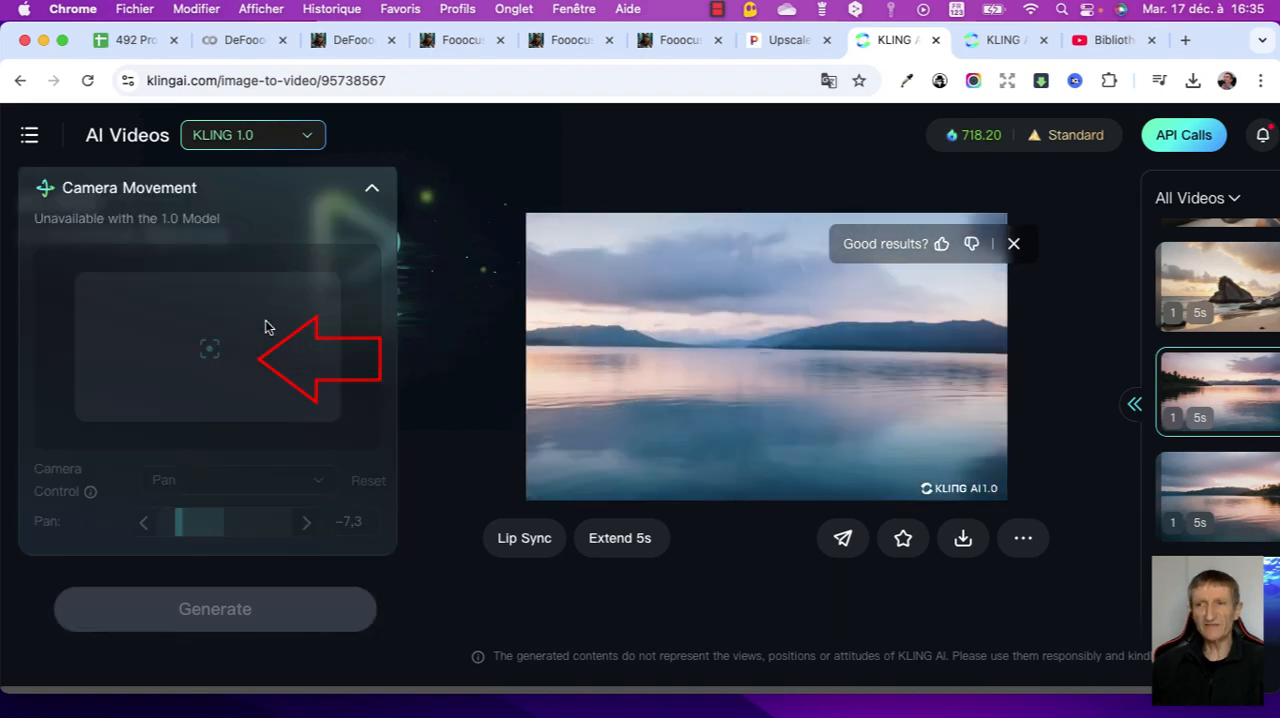
{"action": "scroll", "coordinate": [265, 320], "scroll_direction": "down", "scroll_amount": 2}
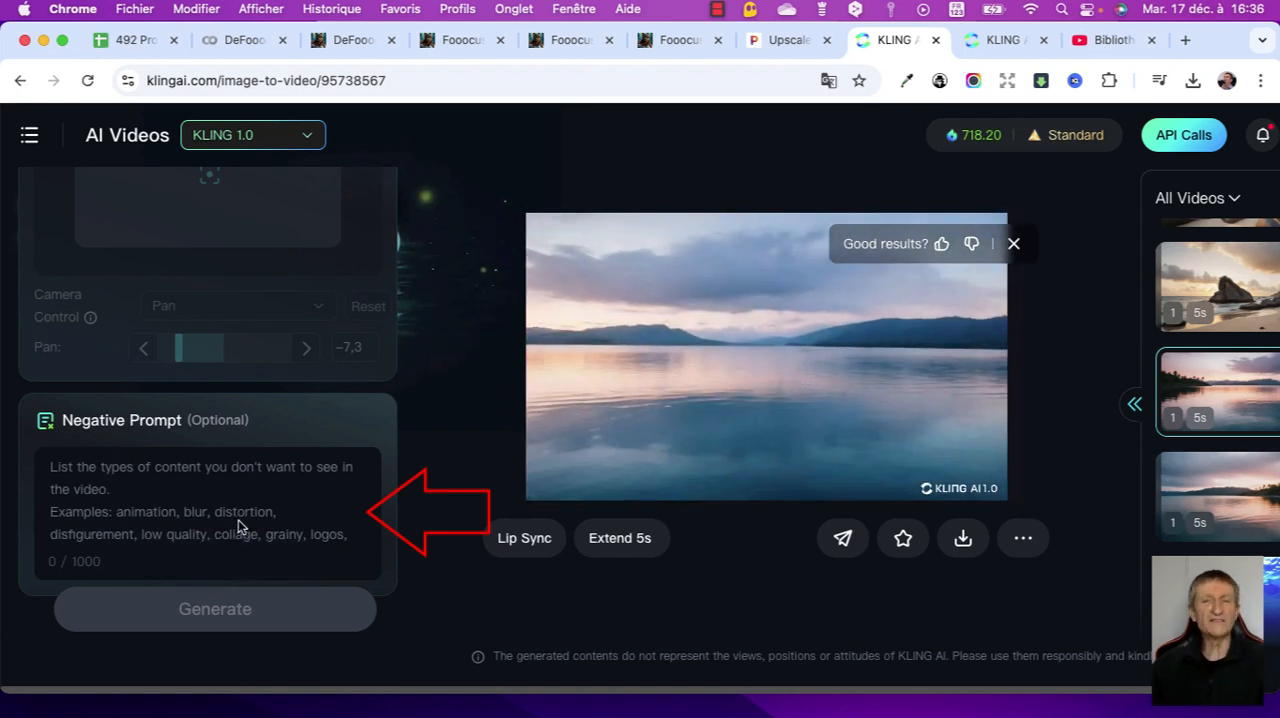
{"action": "scroll", "coordinate": [238, 527], "scroll_direction": "up", "scroll_amount": 10}
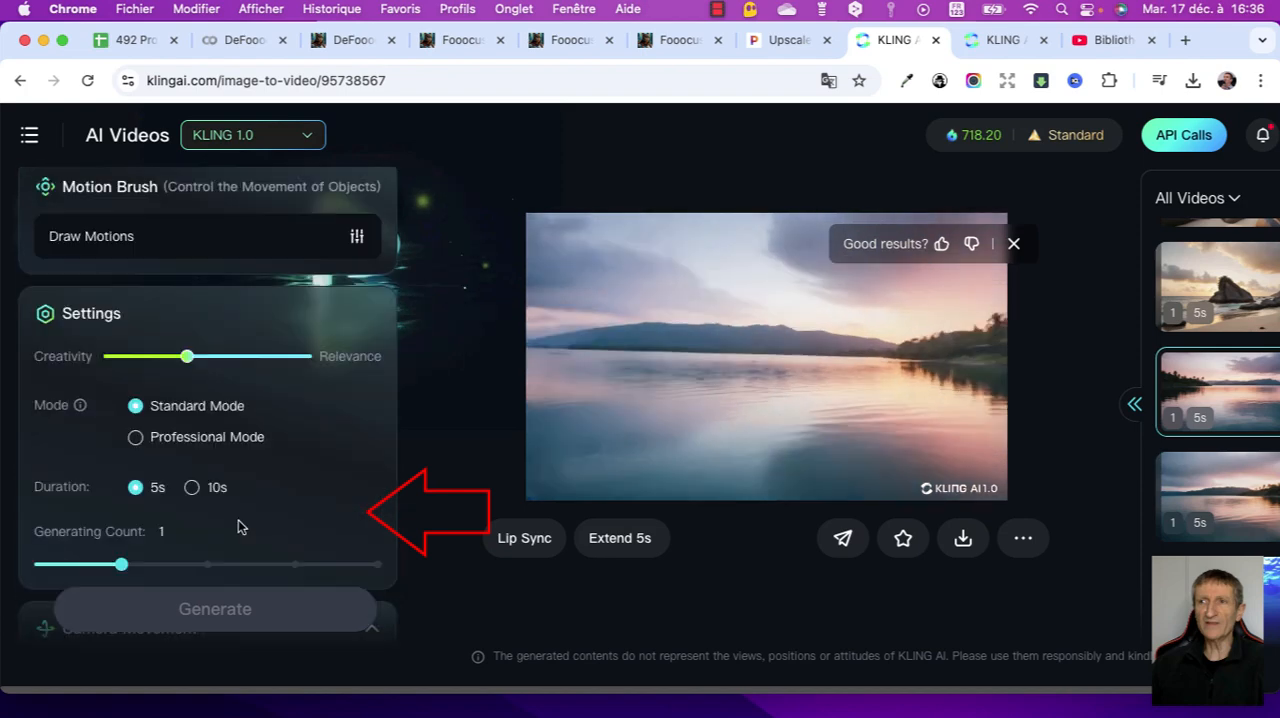
{"action": "scroll", "coordinate": [240, 528], "scroll_direction": "down", "scroll_amount": 3}
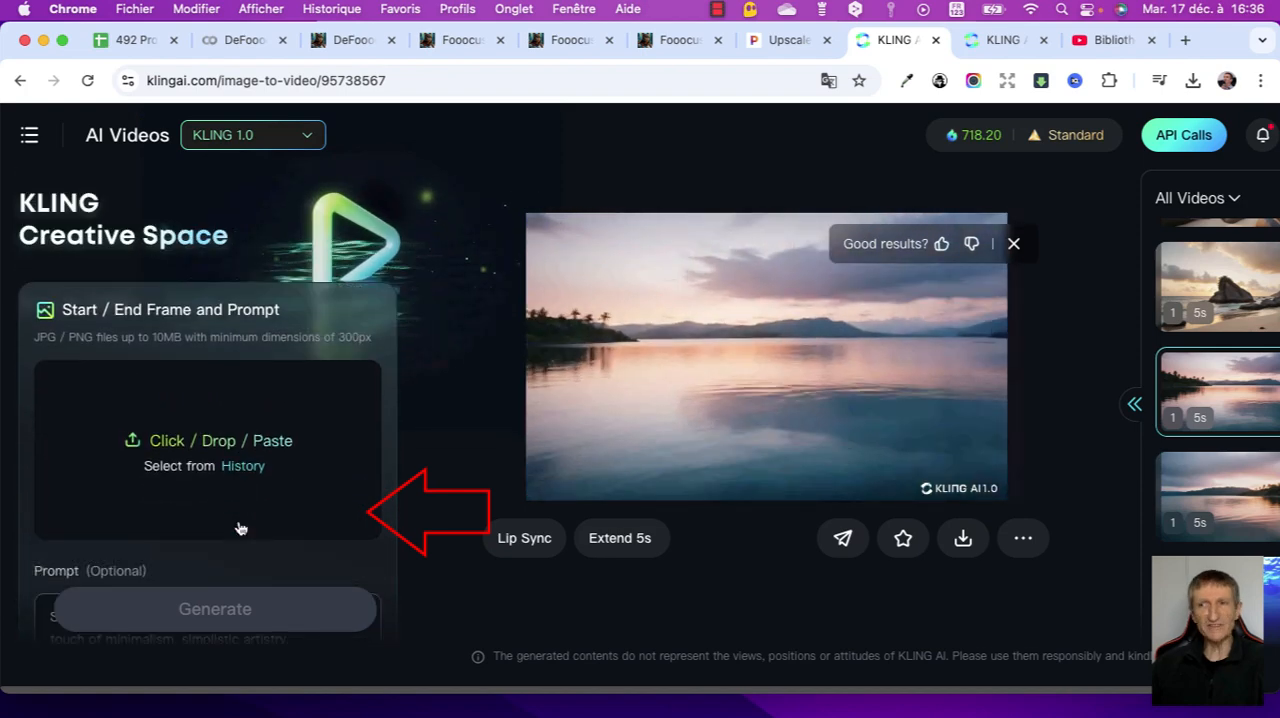
{"action": "scroll", "coordinate": [238, 527], "scroll_direction": "down", "scroll_amount": 5}
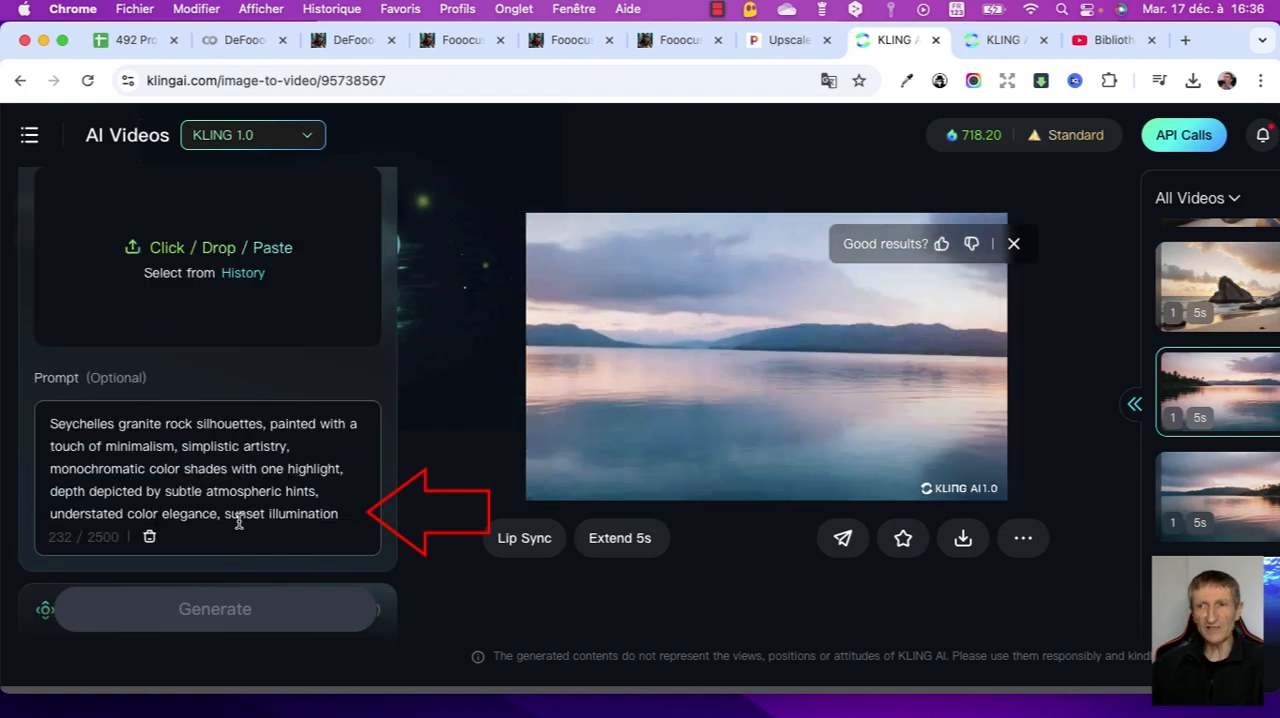
- Upload roches granitiques des Seychelles 1.png and assign it as the video's end frame
{"action": "scroll", "coordinate": [238, 527], "scroll_direction": "up", "scroll_amount": 4}
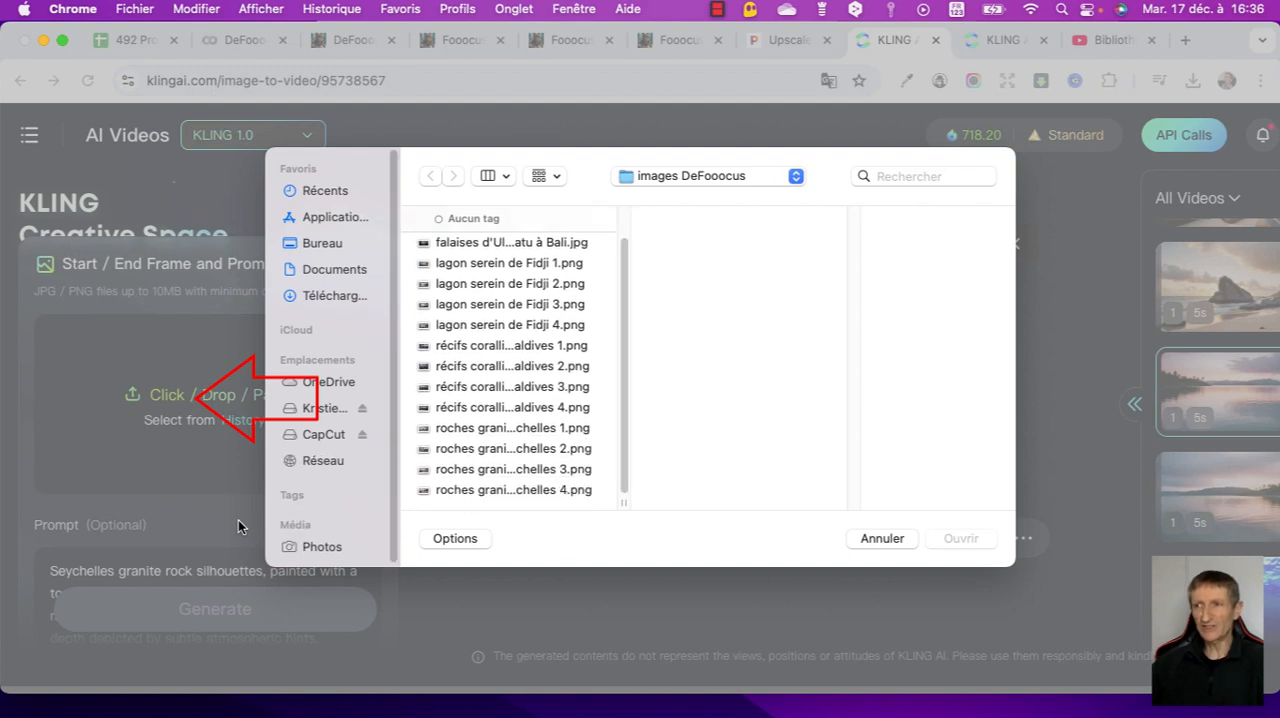
{"action": "left_click", "coordinate": [512, 428]}
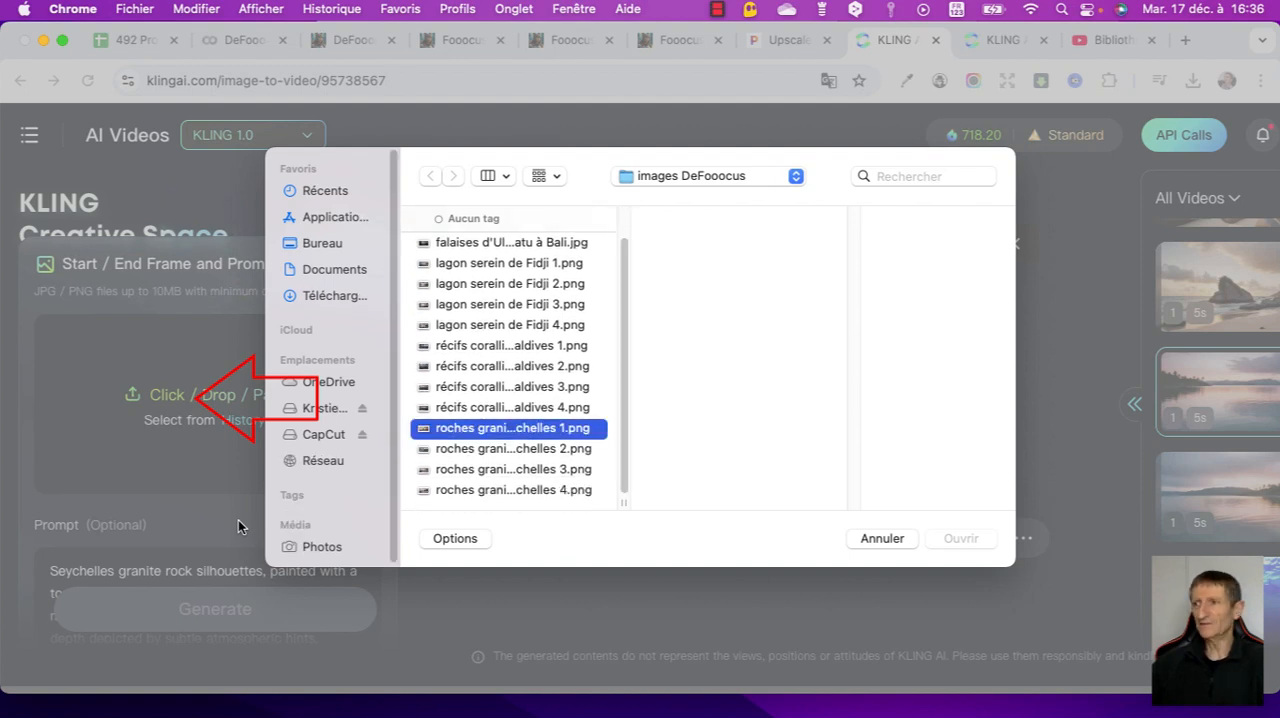
{"action": "key", "text": "Return"}
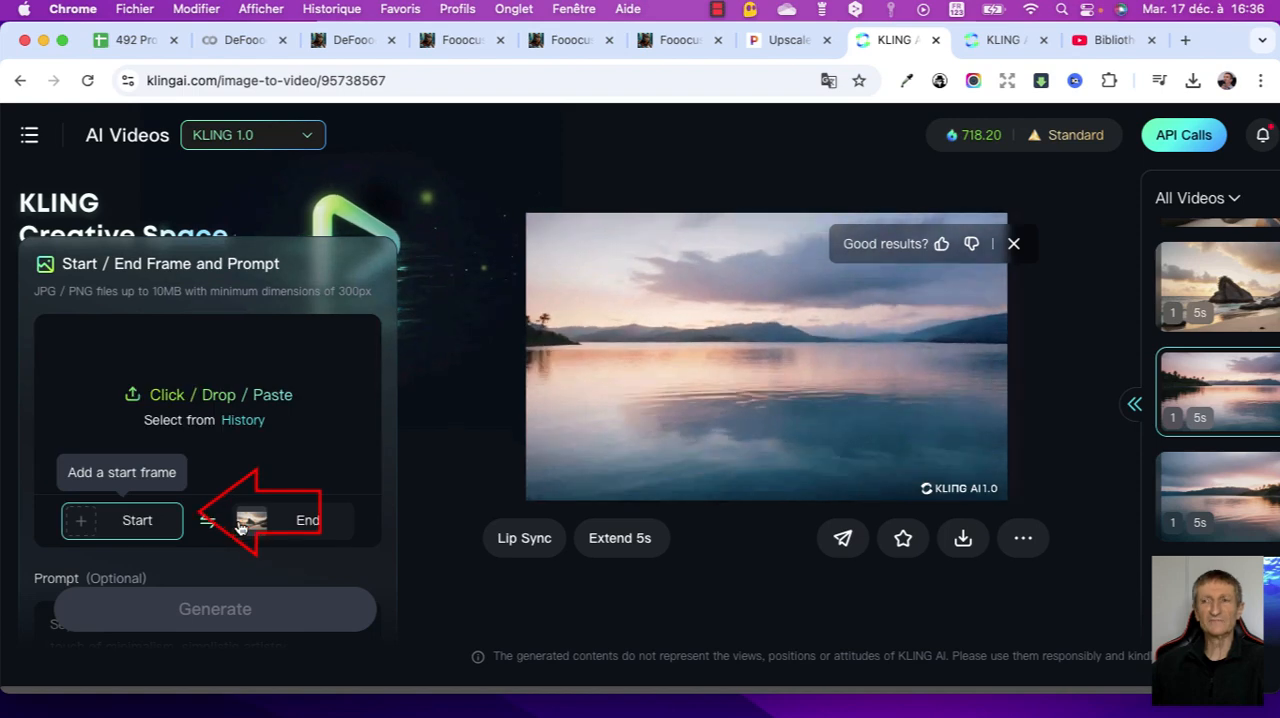
- Add roches granitiques des Seychelles 2.png as the start frame, generate the video and clear both frames
{"action": "left_click", "coordinate": [238, 519]}
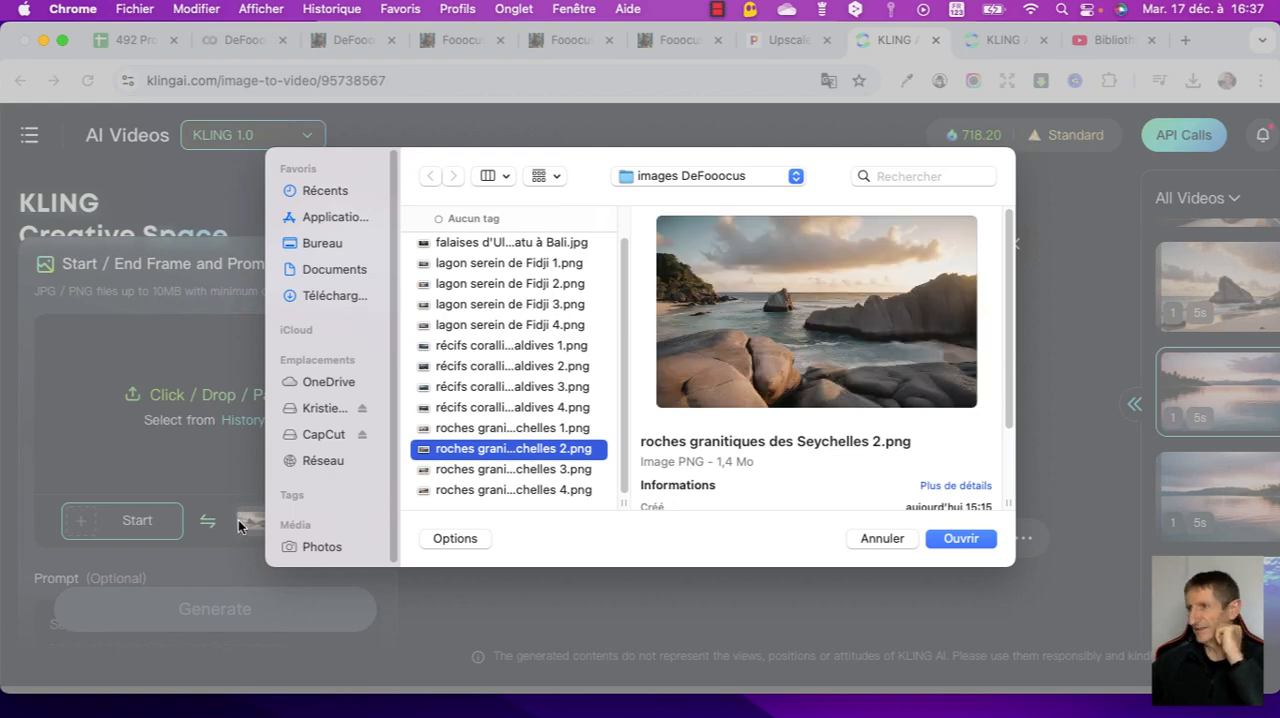
{"action": "key", "text": "Return"}
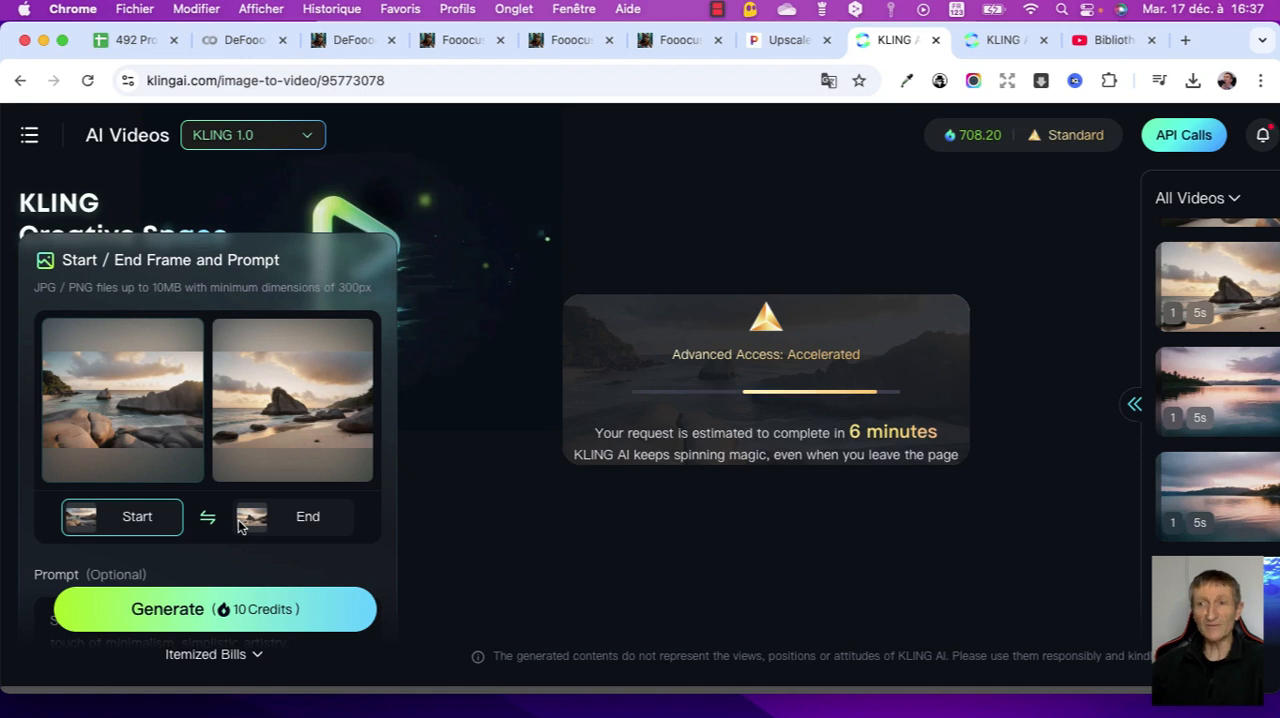
{"action": "left_click", "coordinate": [183, 499]}
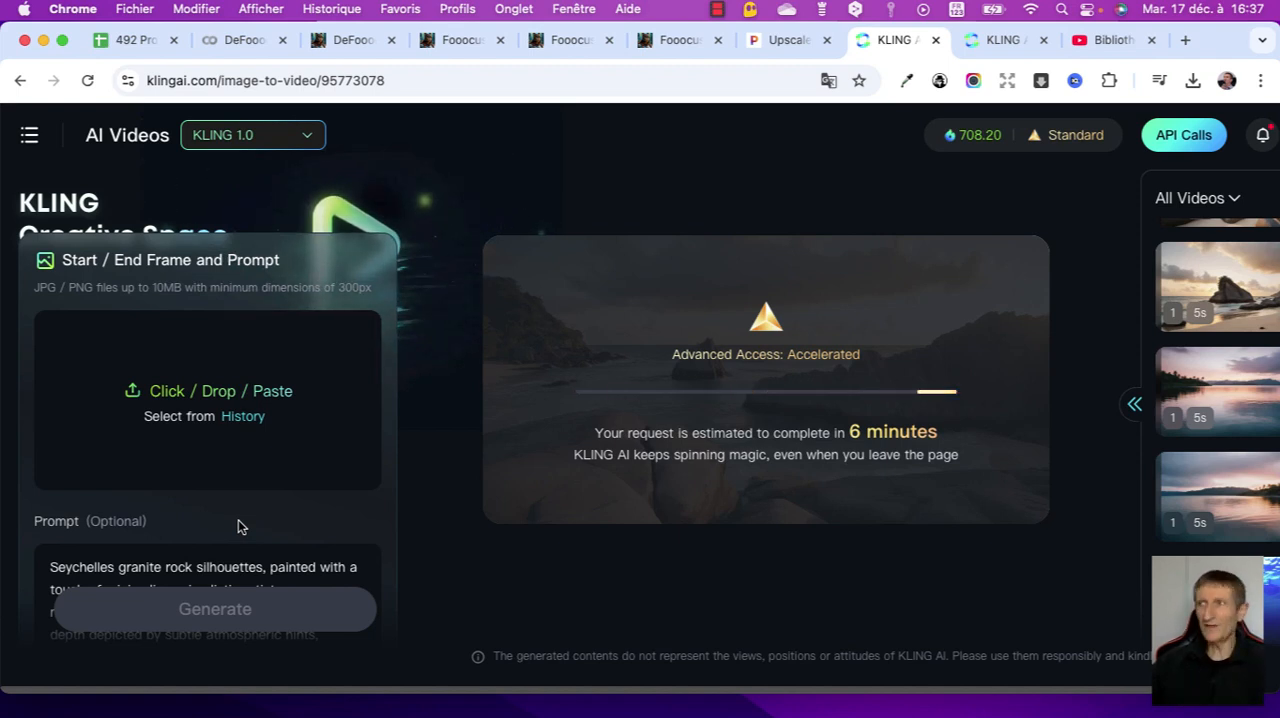
- Switch to YouTube Studio and look through the favourite tracks in the audio library
{"action": "key", "text": "super+9"}
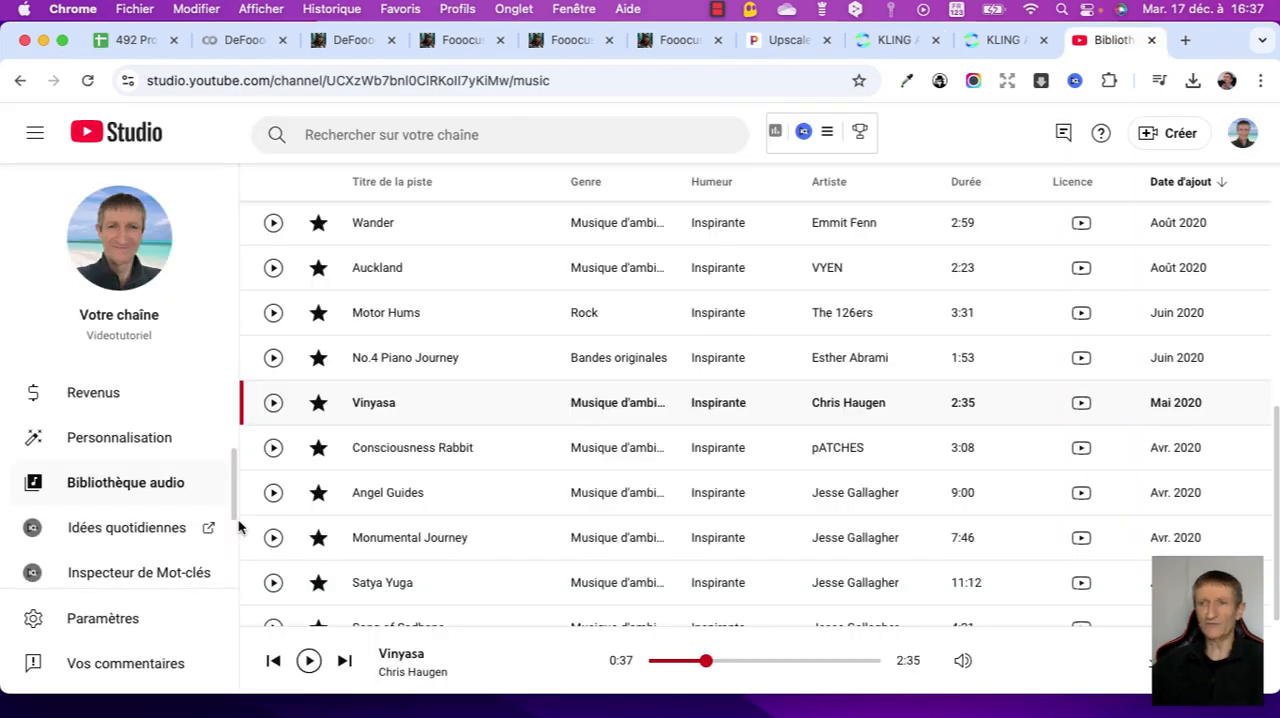
{"action": "scroll", "coordinate": [238, 527], "scroll_direction": "up", "scroll_amount": 3}
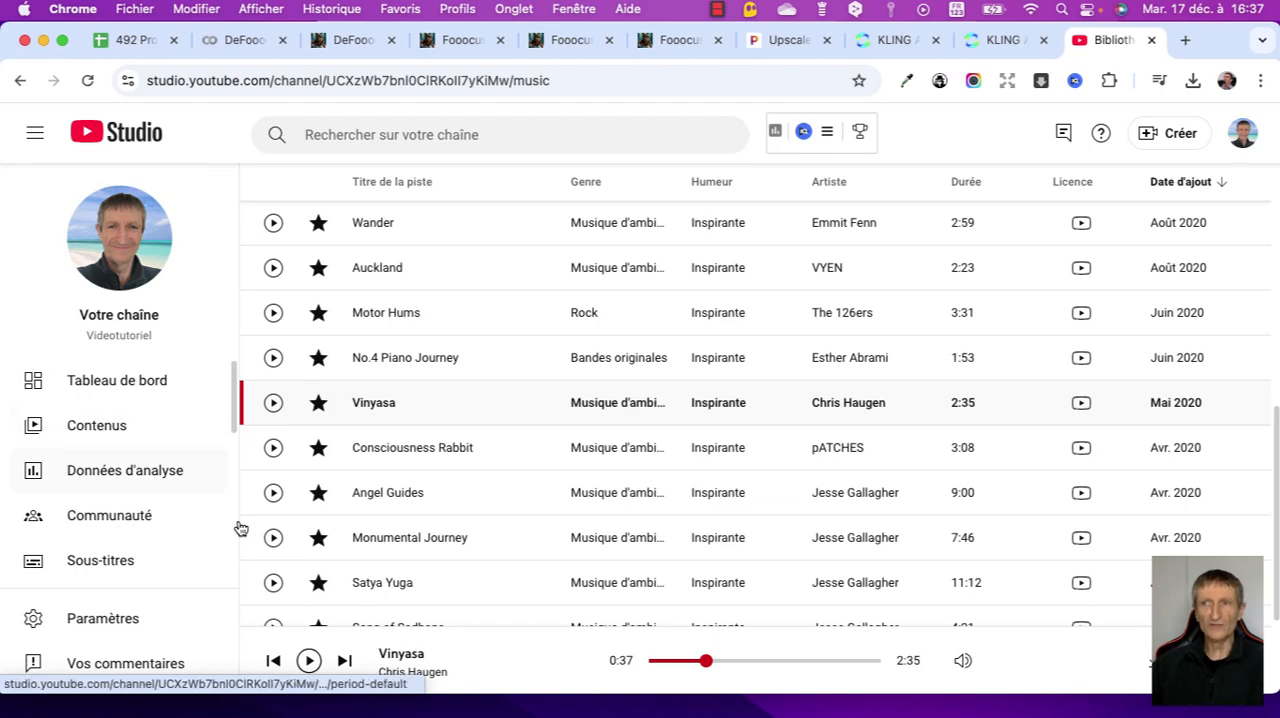
{"action": "scroll", "coordinate": [240, 527], "scroll_direction": "down", "scroll_amount": 4}
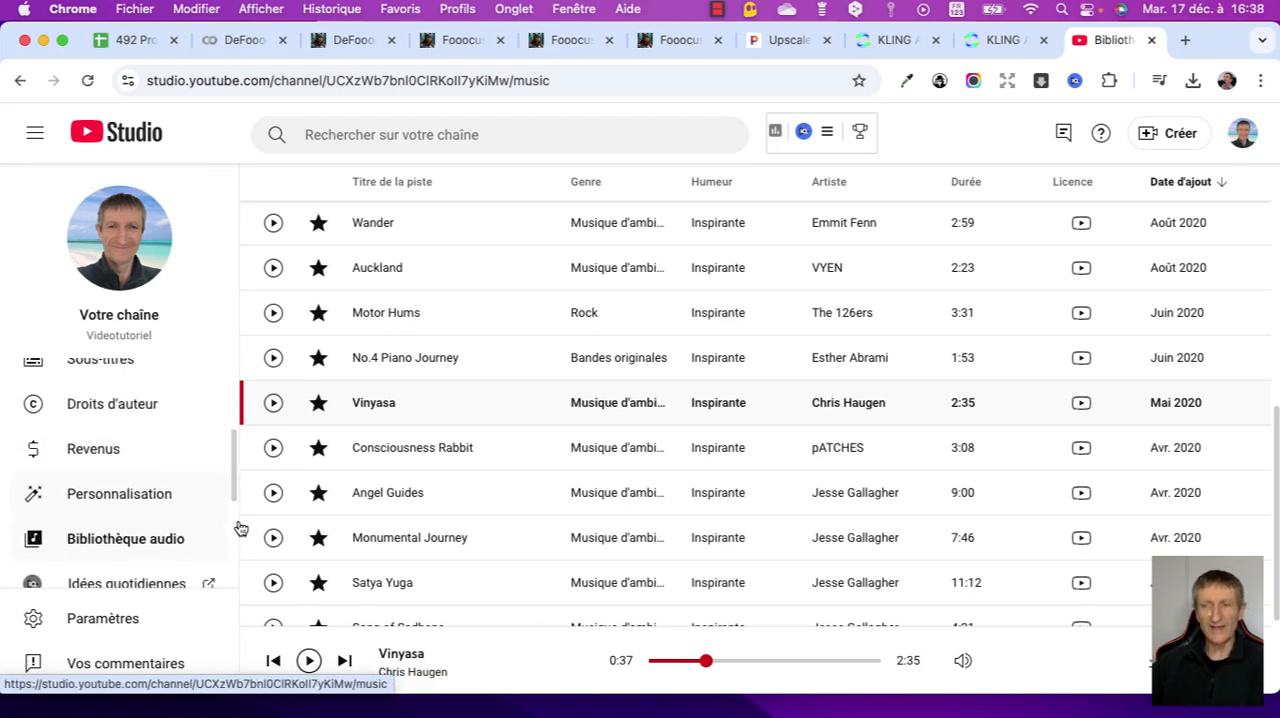
{"action": "scroll", "coordinate": [240, 527], "scroll_direction": "up", "scroll_amount": 3}
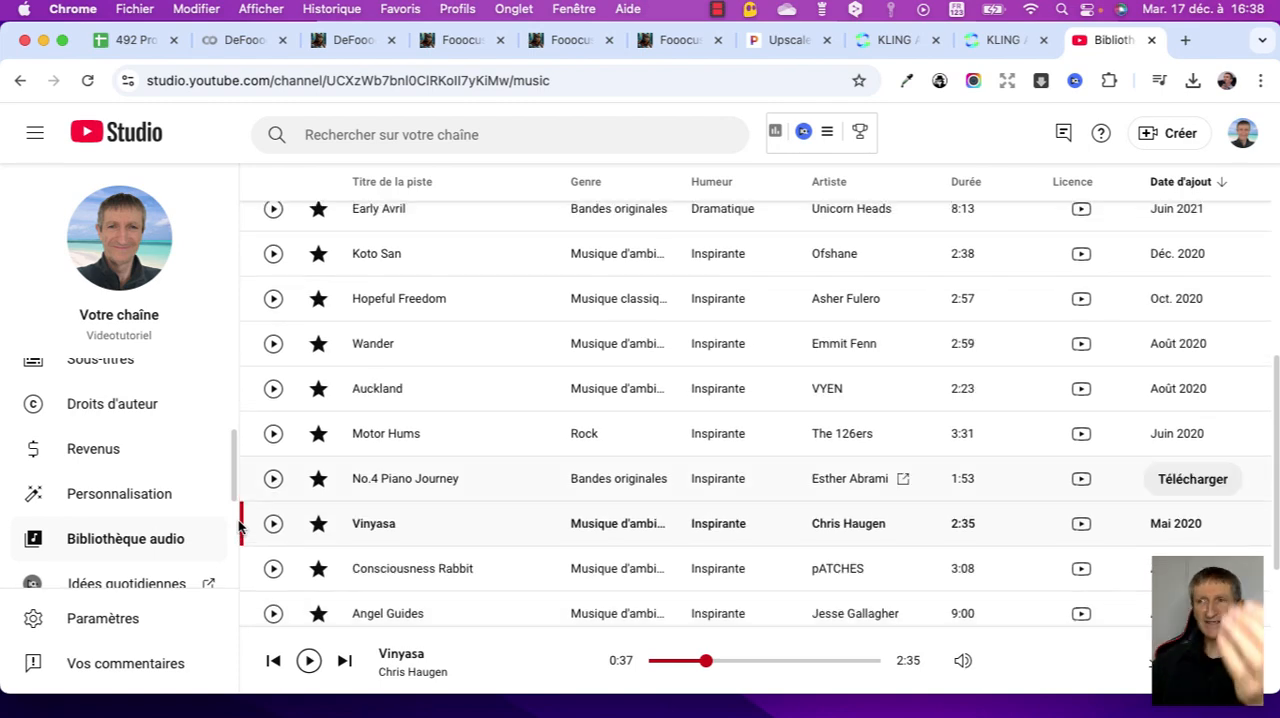
{"action": "scroll", "coordinate": [240, 527], "scroll_direction": "up", "scroll_amount": 2}
{"action": "scroll", "coordinate": [240, 527], "scroll_direction": "up", "scroll_amount": 7}
{"action": "scroll", "coordinate": [240, 527], "scroll_direction": "down", "scroll_amount": 1}
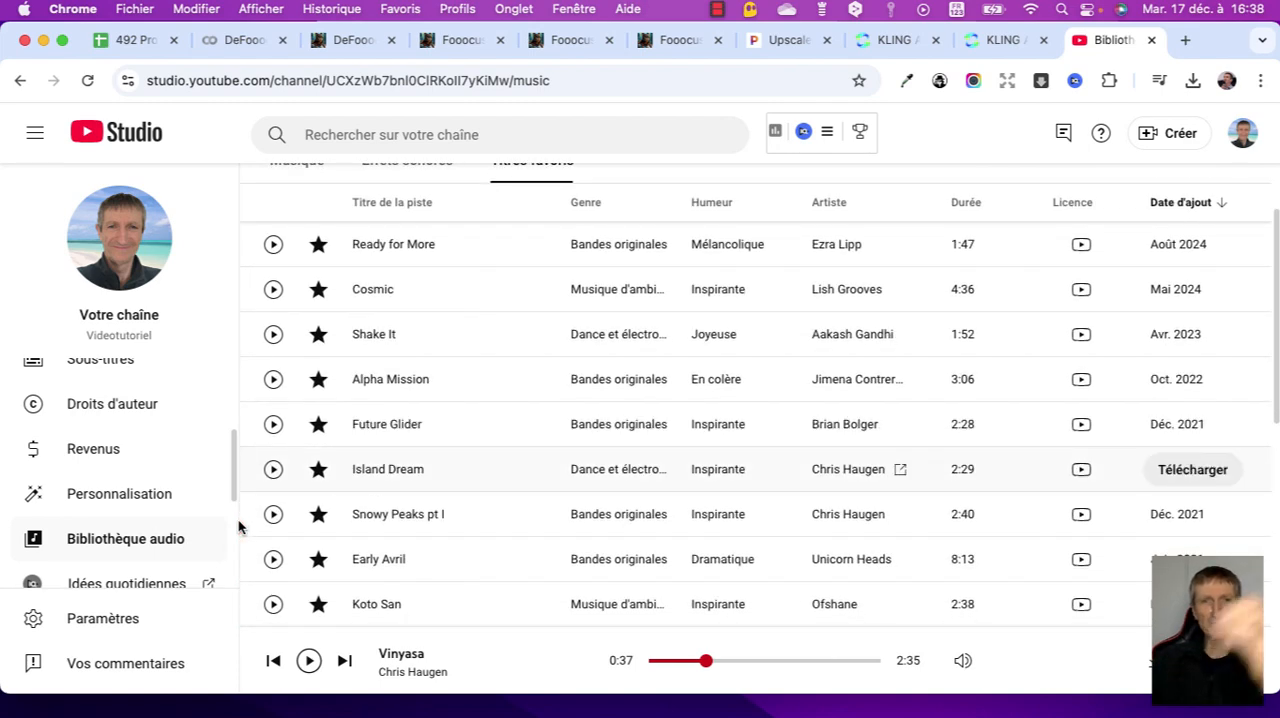
{"action": "scroll", "coordinate": [240, 527], "scroll_direction": "down", "scroll_amount": 1}
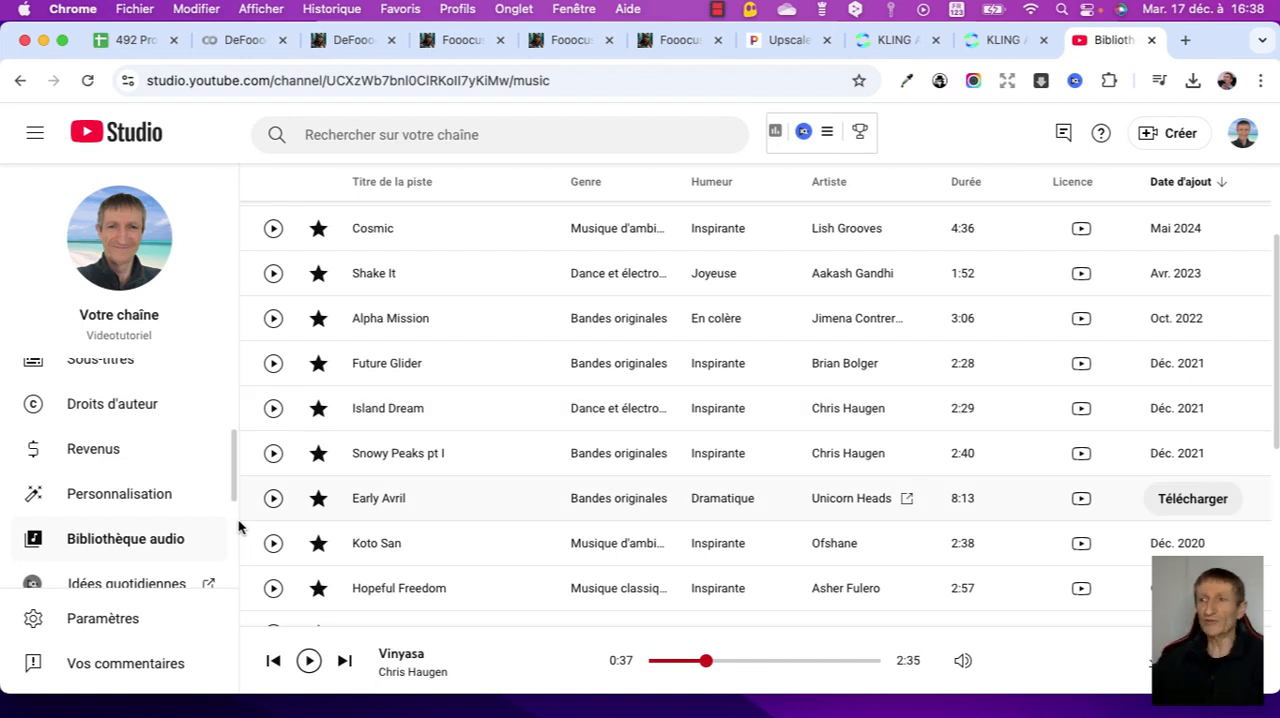
{"action": "scroll", "coordinate": [238, 527], "scroll_direction": "up", "scroll_amount": 3}
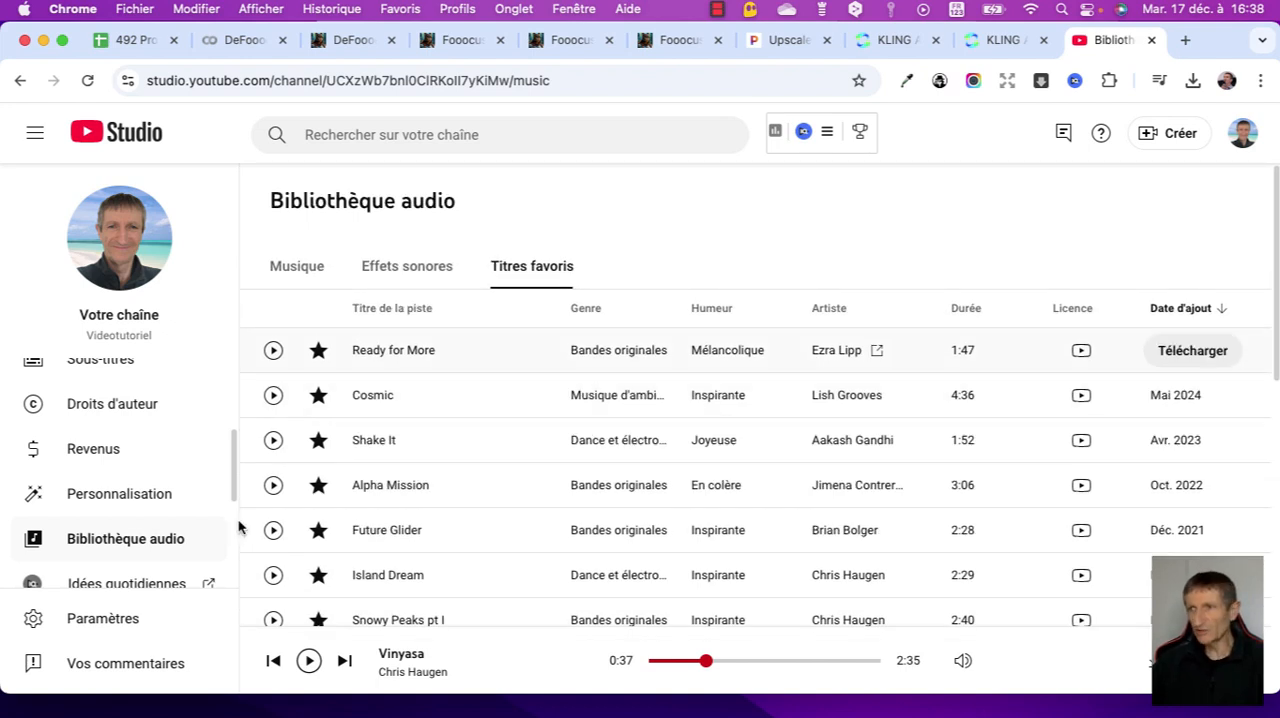
- Open the audio library's music collection and filter it by the genre Musique d'ambiance
{"action": "left_click", "coordinate": [238, 527]}
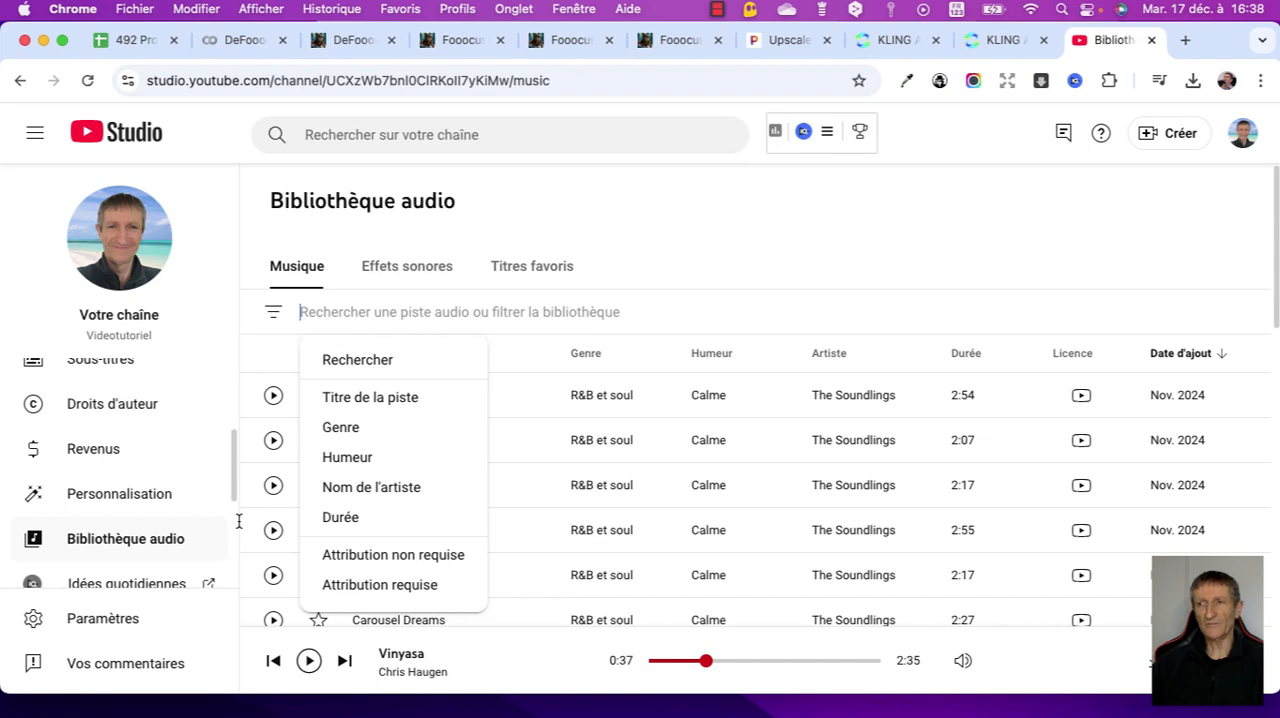
{"action": "left_click", "coordinate": [341, 427]}
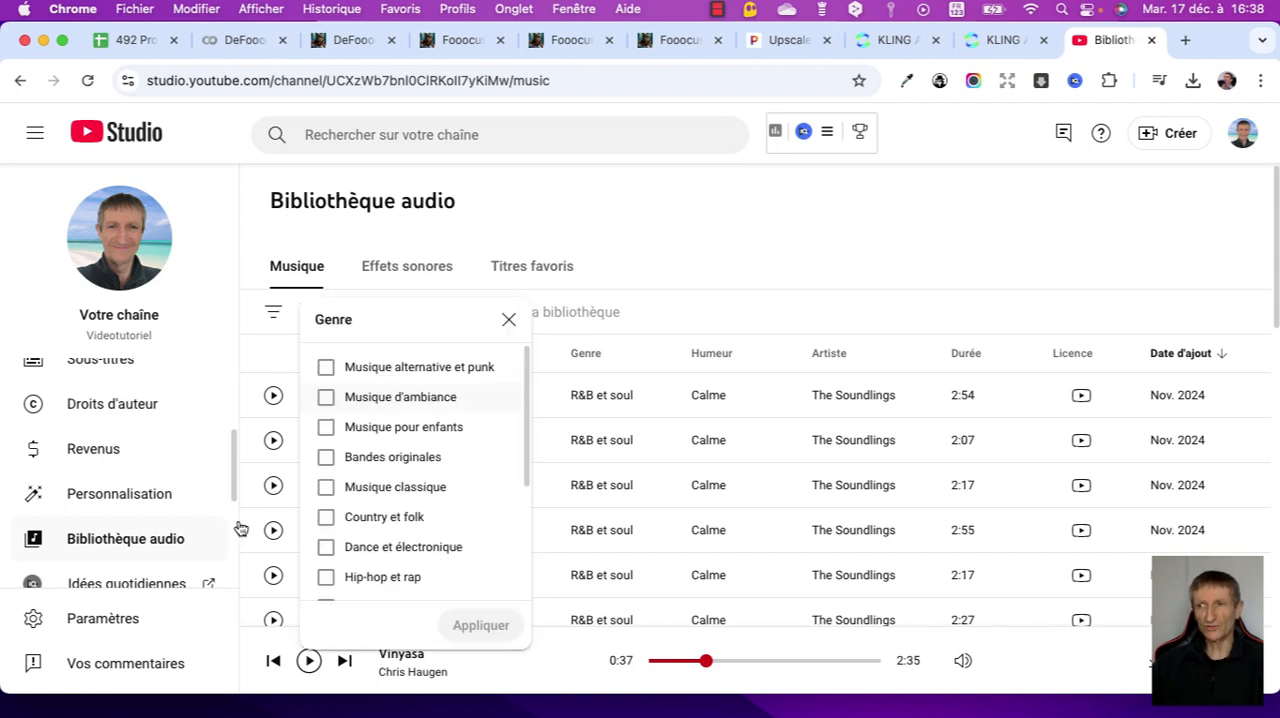
{"action": "left_click", "coordinate": [326, 397]}
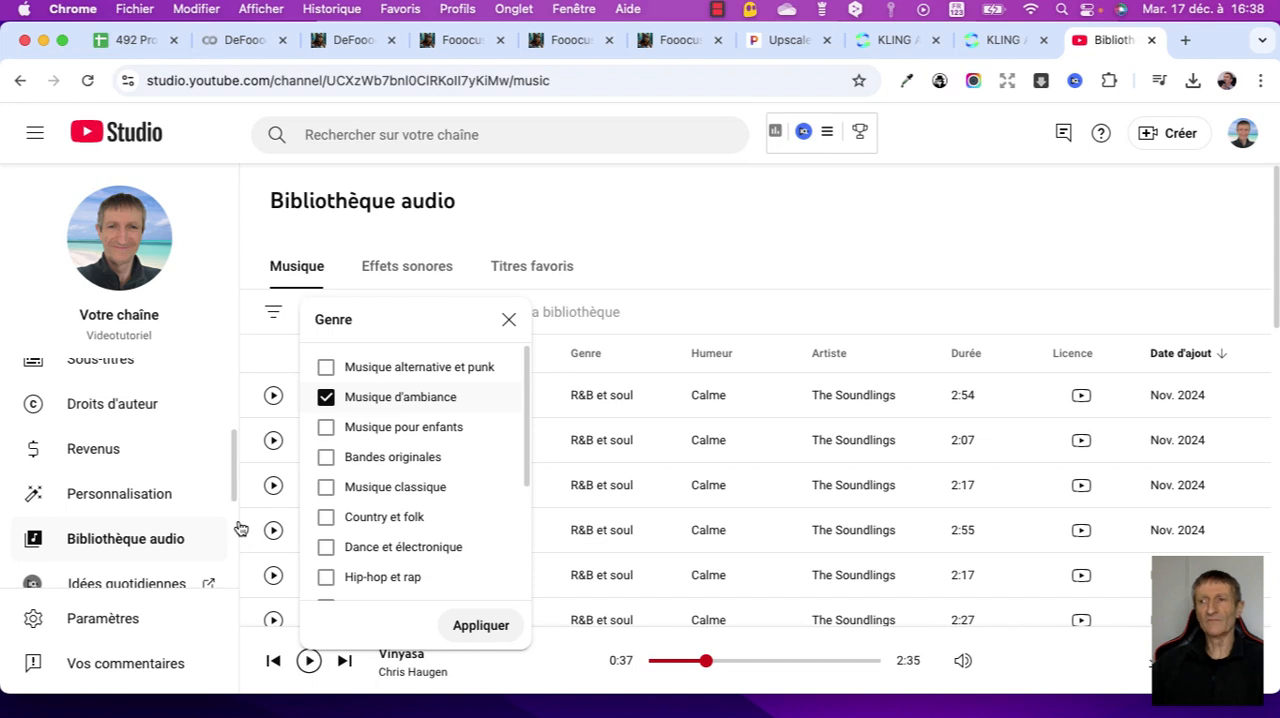
{"action": "left_click", "coordinate": [481, 626]}
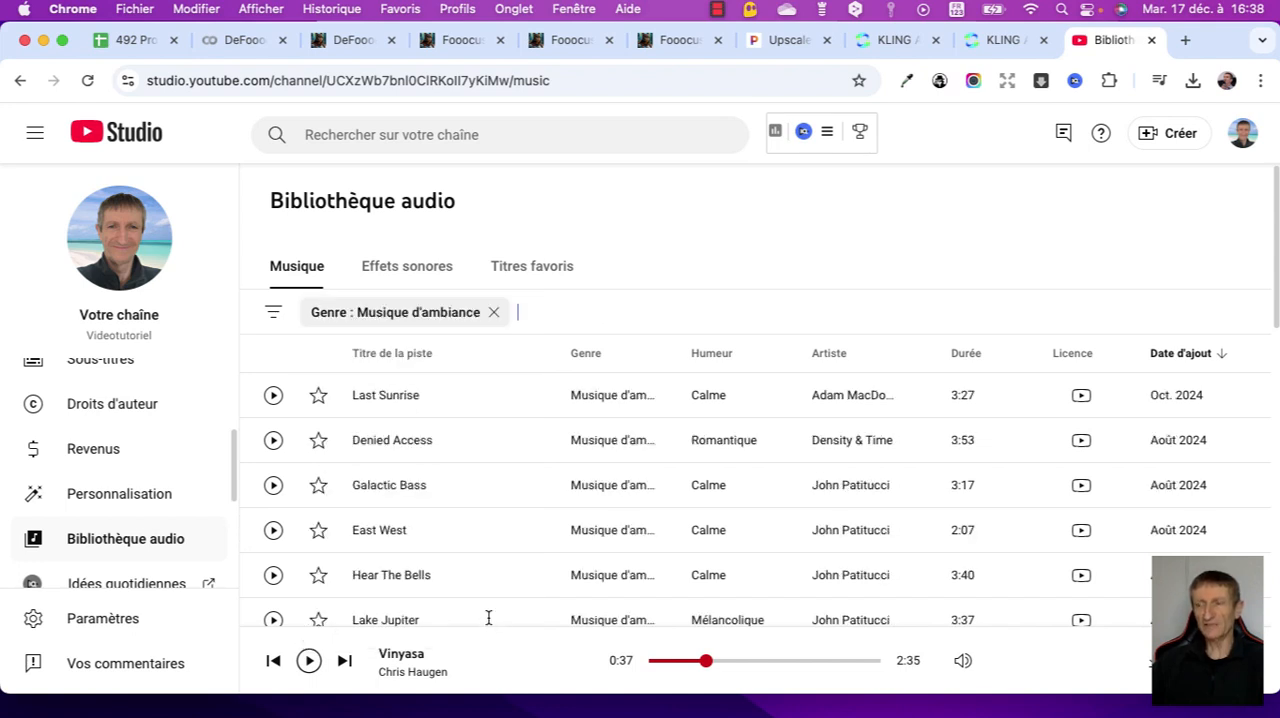
- Add the mood filter Calme to the ambient music and look through the matching tracks
{"action": "key", "text": "Down"}
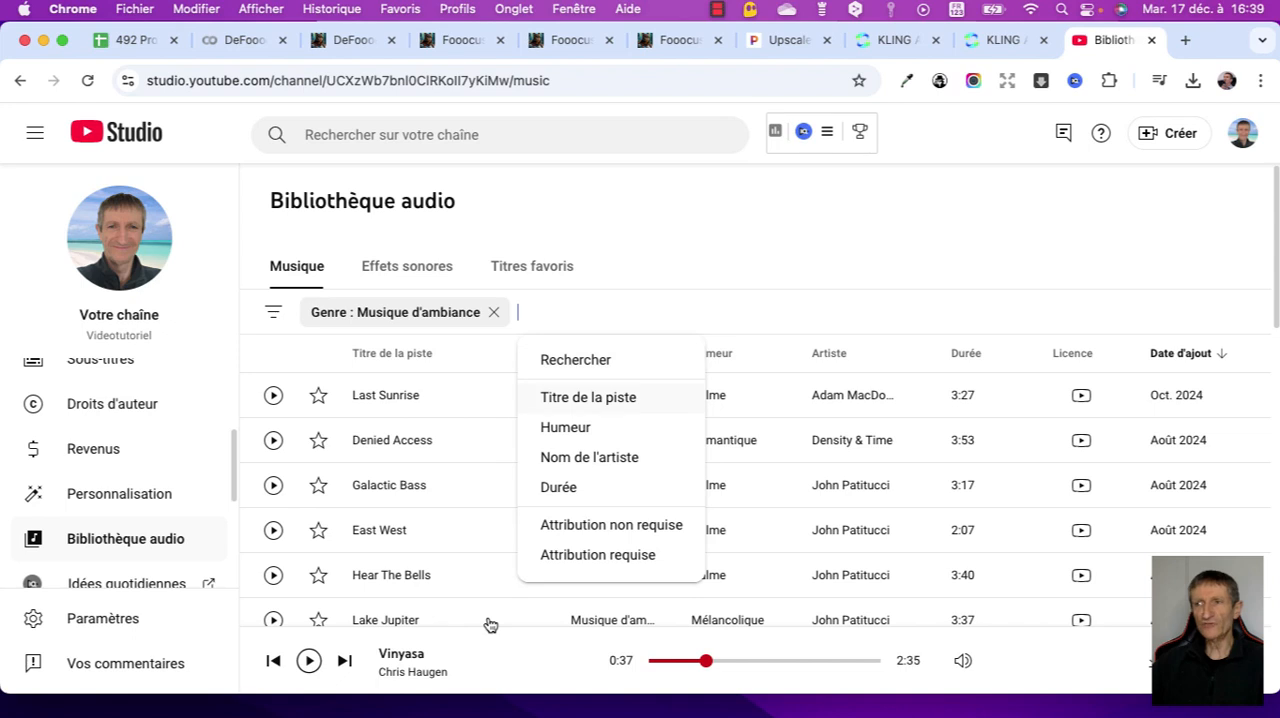
{"action": "key", "text": "Down"}
{"action": "key", "text": "Return"}
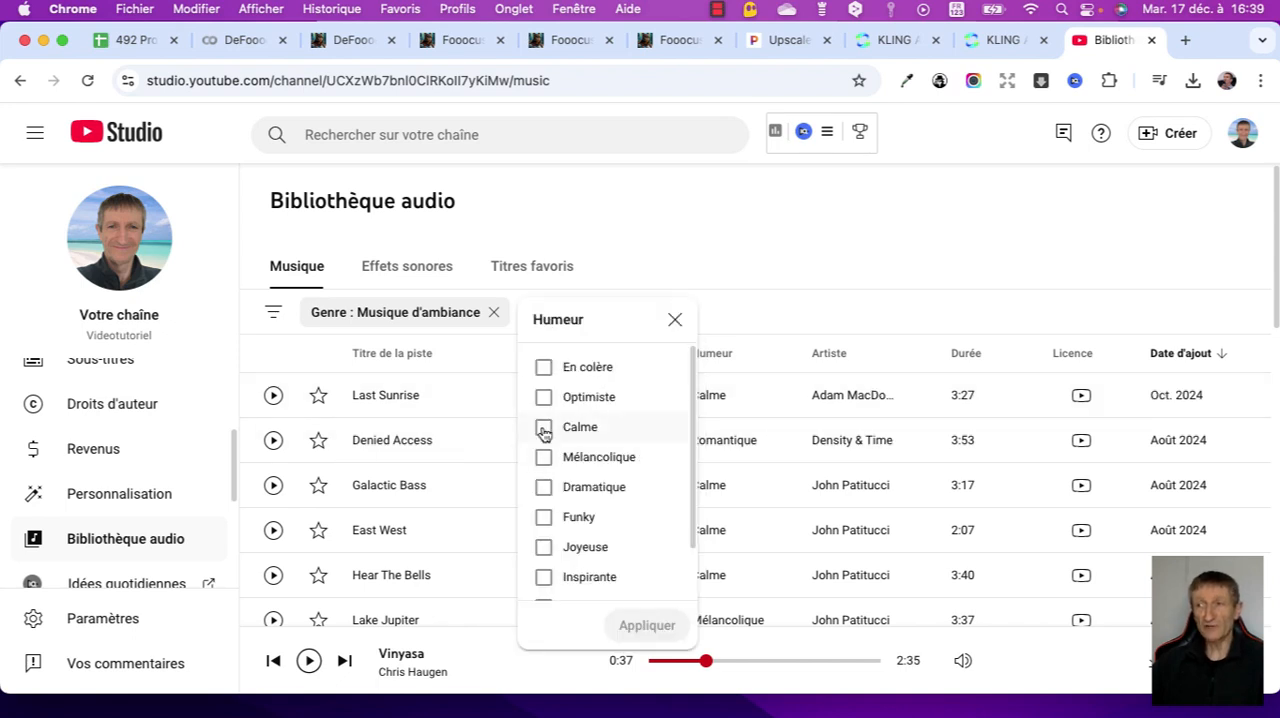
{"action": "left_click", "coordinate": [544, 431]}
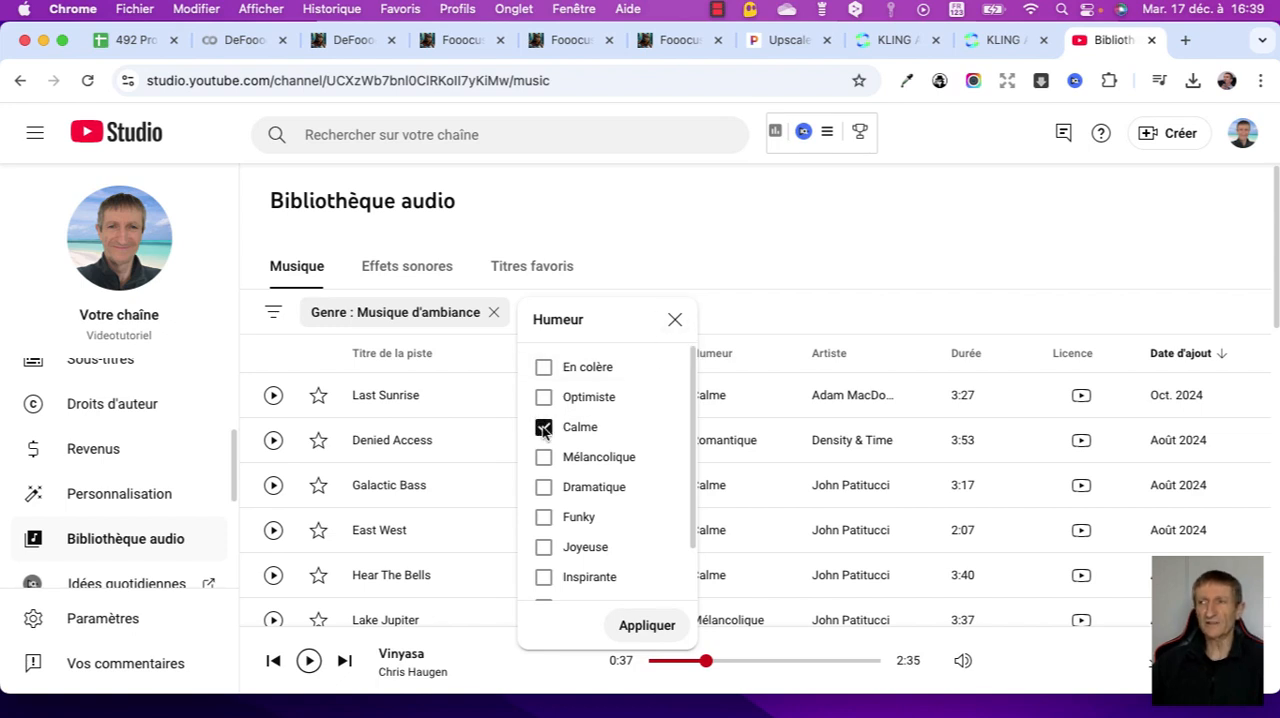
{"action": "left_click", "coordinate": [732, 317]}
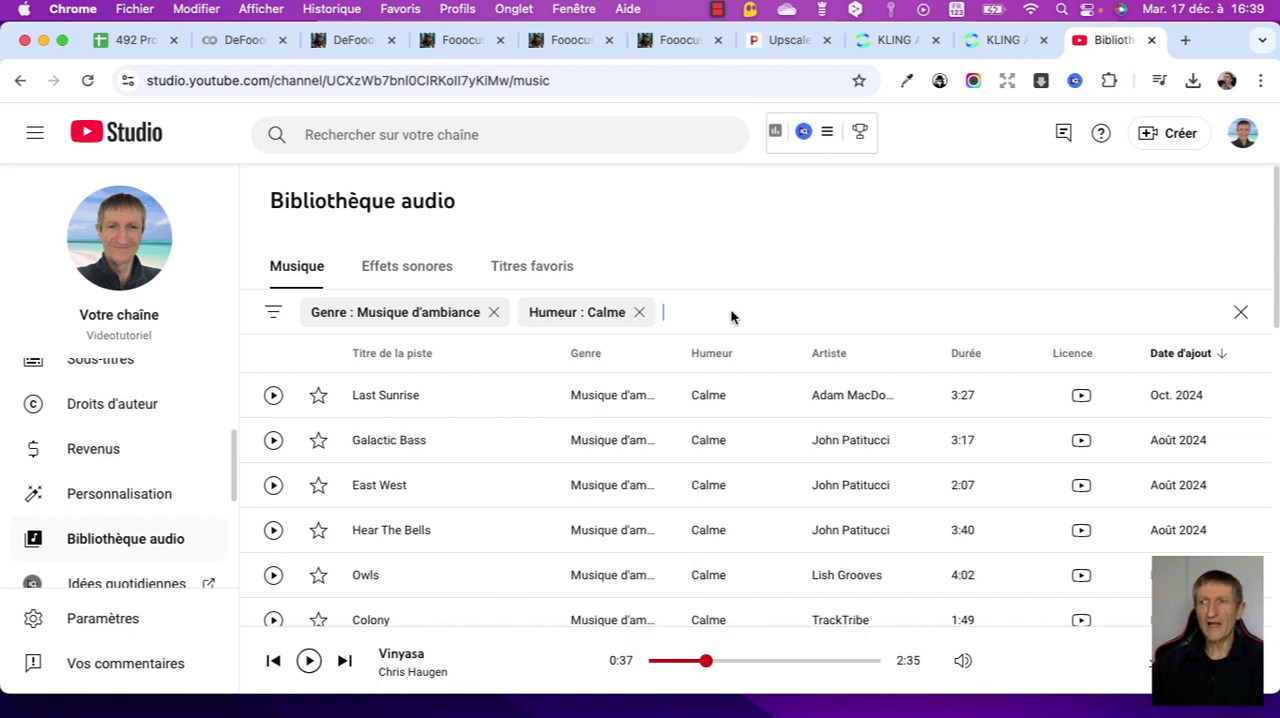
{"action": "scroll", "coordinate": [730, 317], "scroll_direction": "down", "scroll_amount": 15}
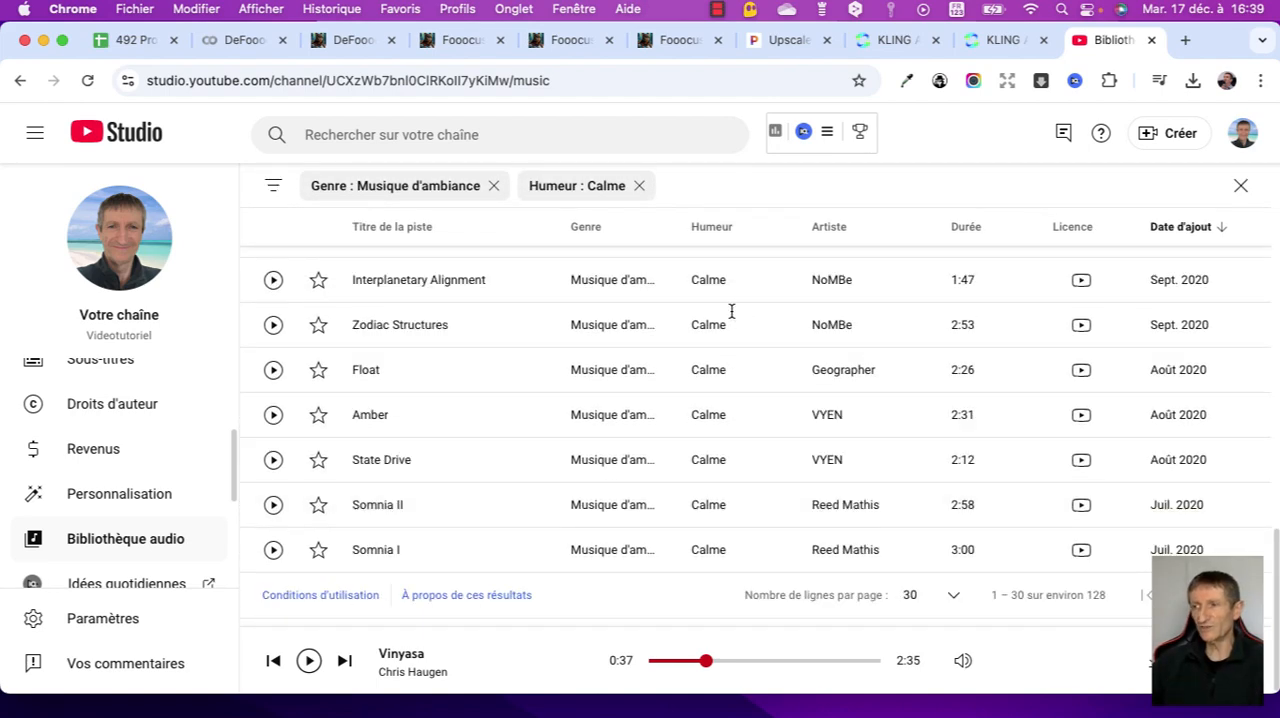
{"action": "scroll", "coordinate": [731, 311], "scroll_direction": "up", "scroll_amount": 10}
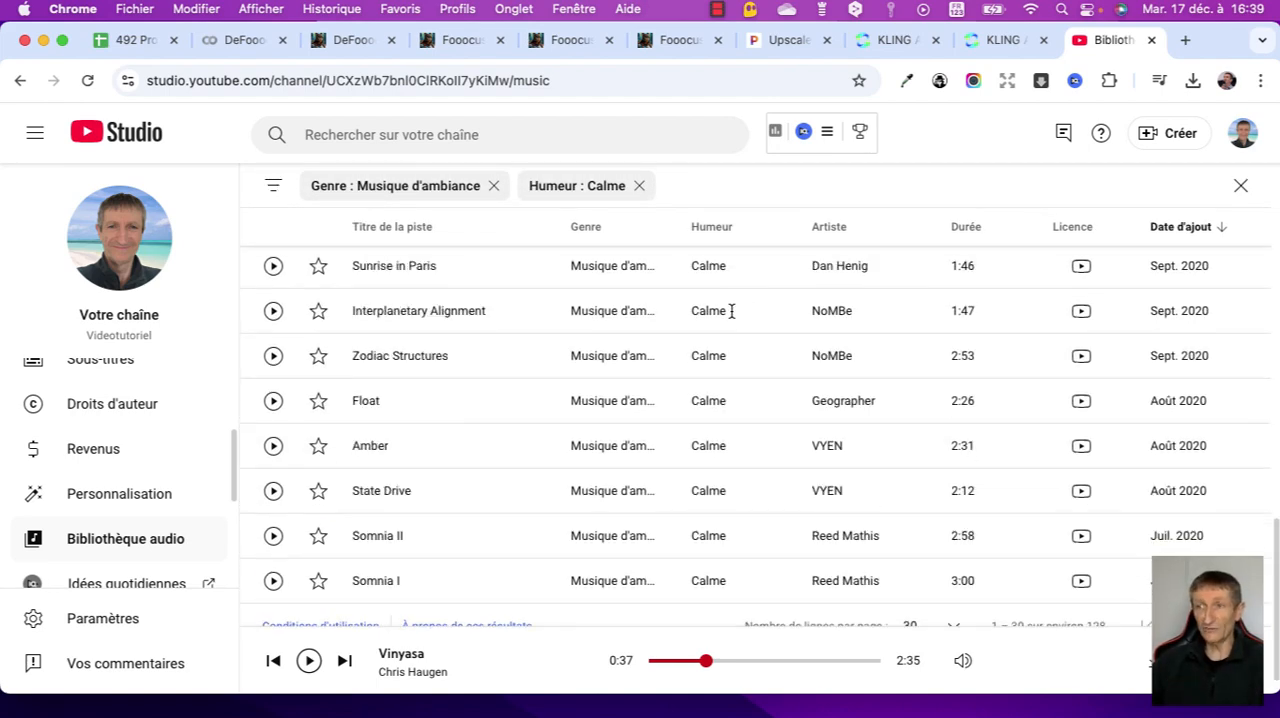
{"action": "scroll", "coordinate": [516, 513], "scroll_direction": "down", "scroll_amount": 3}
{"action": "scroll", "coordinate": [516, 513], "scroll_direction": "up", "scroll_amount": 5}
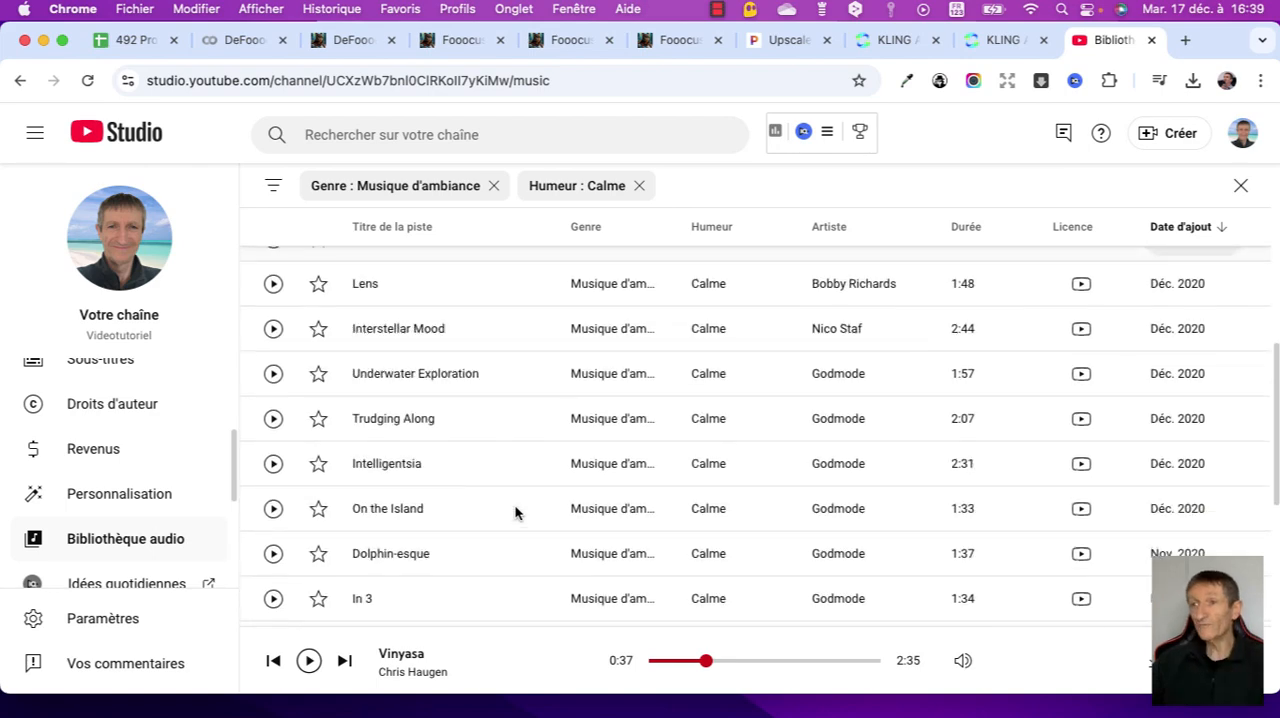
{"action": "scroll", "coordinate": [516, 513], "scroll_direction": "up", "scroll_amount": 3}
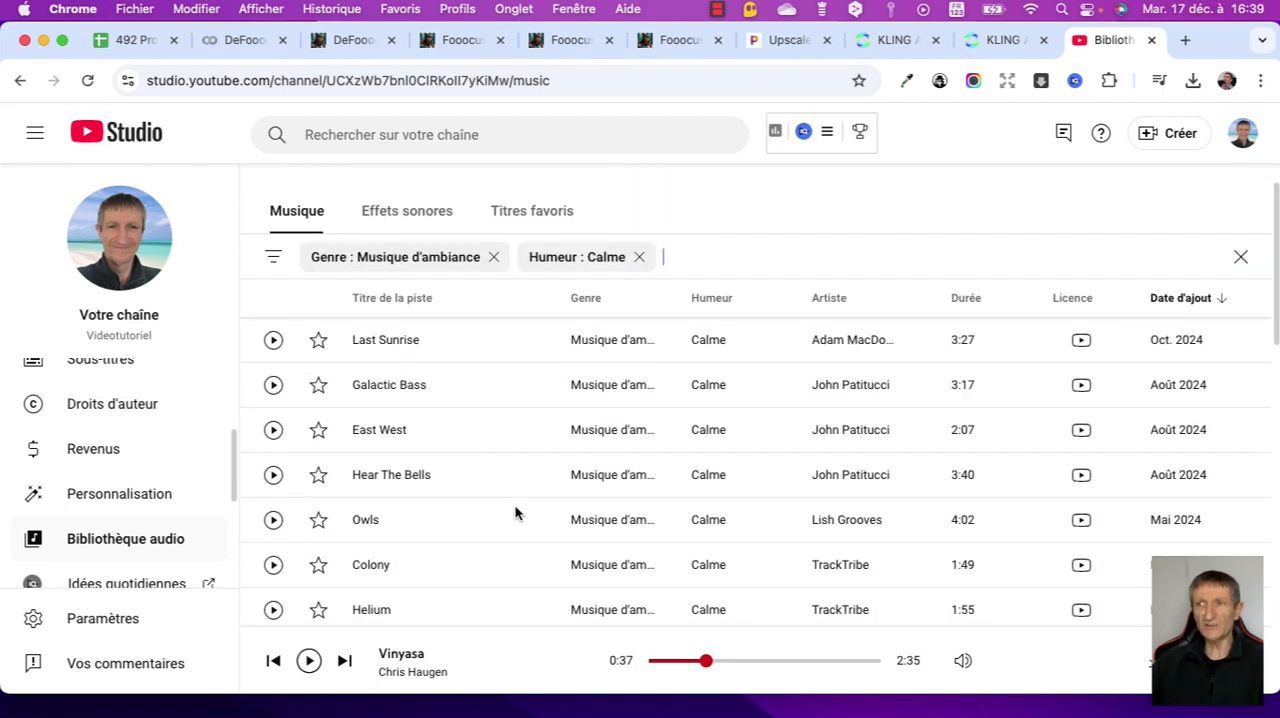
- Mark the track Lights in the calm ambient music list as a favourite
{"action": "scroll", "coordinate": [516, 513], "scroll_direction": "down", "scroll_amount": 5}
{"action": "scroll", "coordinate": [516, 513], "scroll_direction": "down", "scroll_amount": 1}
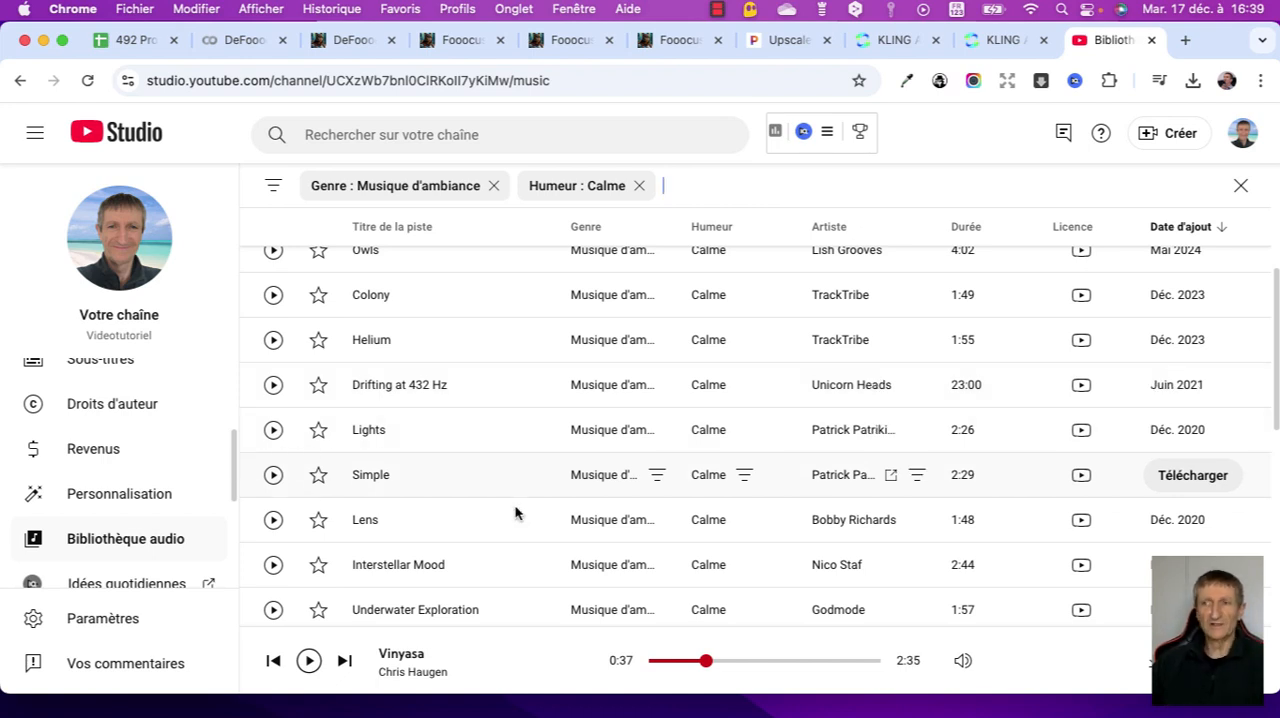
{"action": "left_click", "coordinate": [318, 430]}
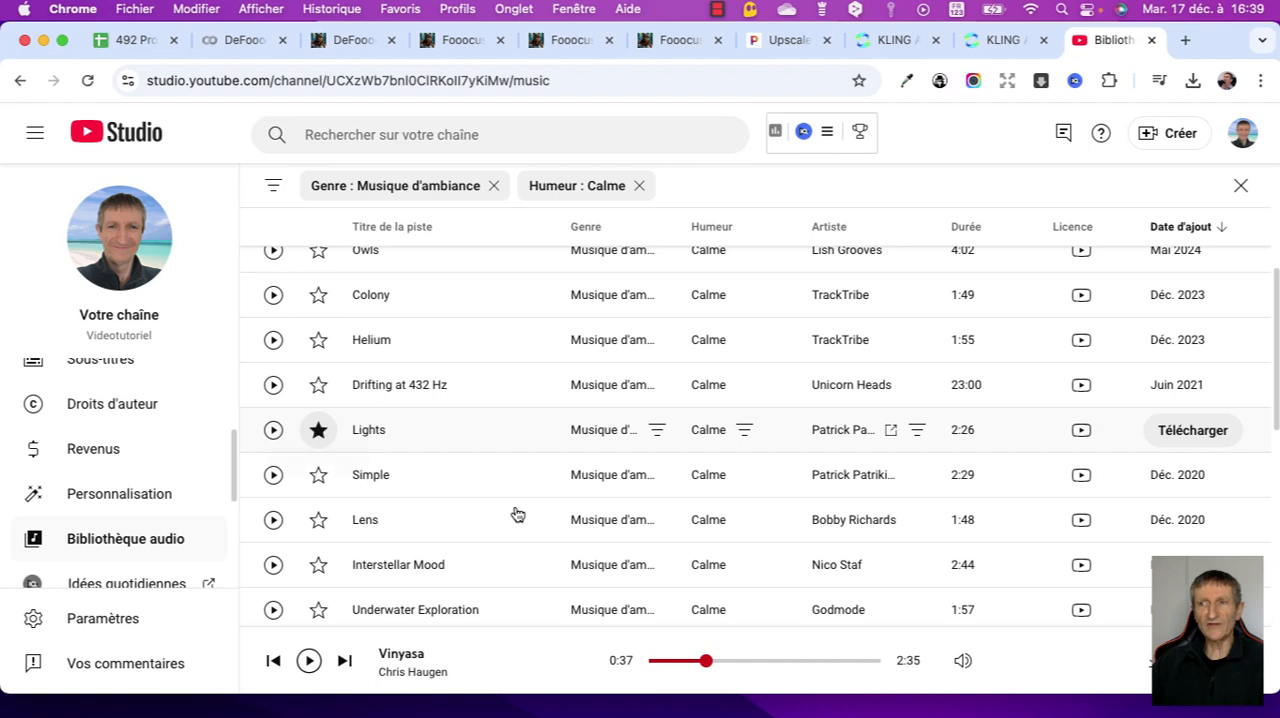
- Go back to the favourite tracks and view the licence information of the track Ready for More
{"action": "scroll", "coordinate": [318, 430], "scroll_direction": "up", "scroll_amount": 3}
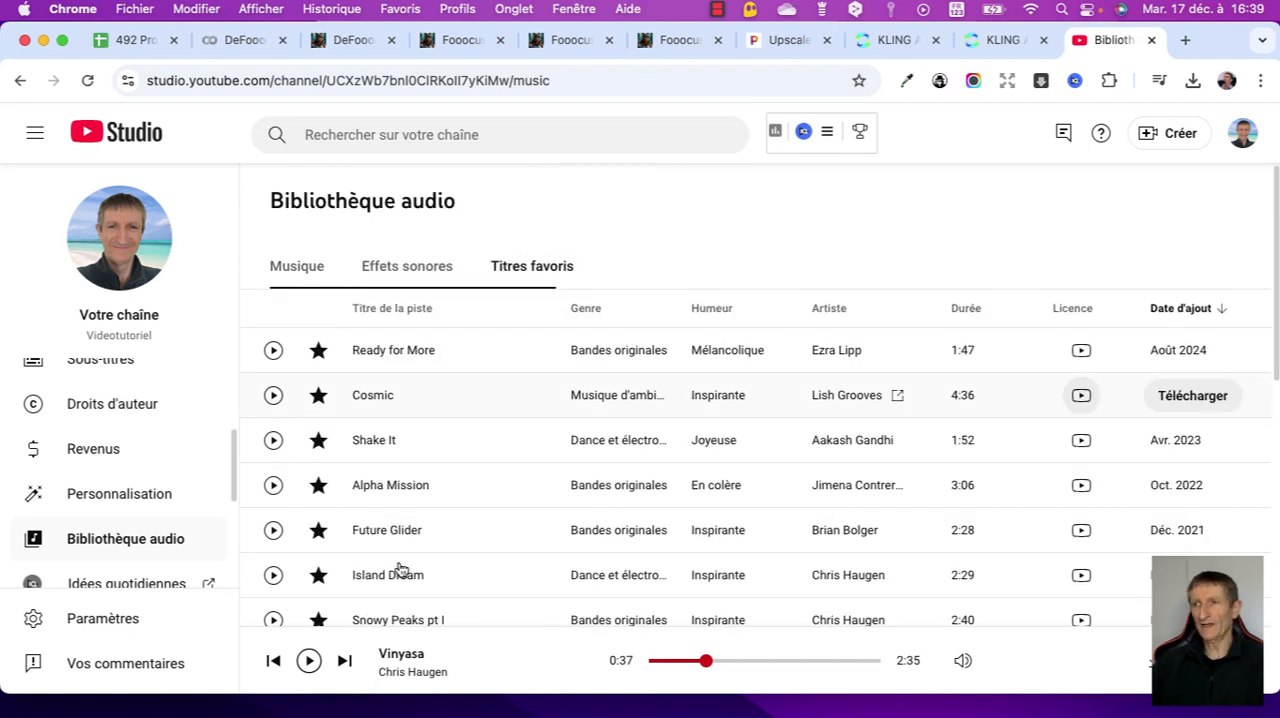
{"action": "mouse_move", "coordinate": [1081, 395]}
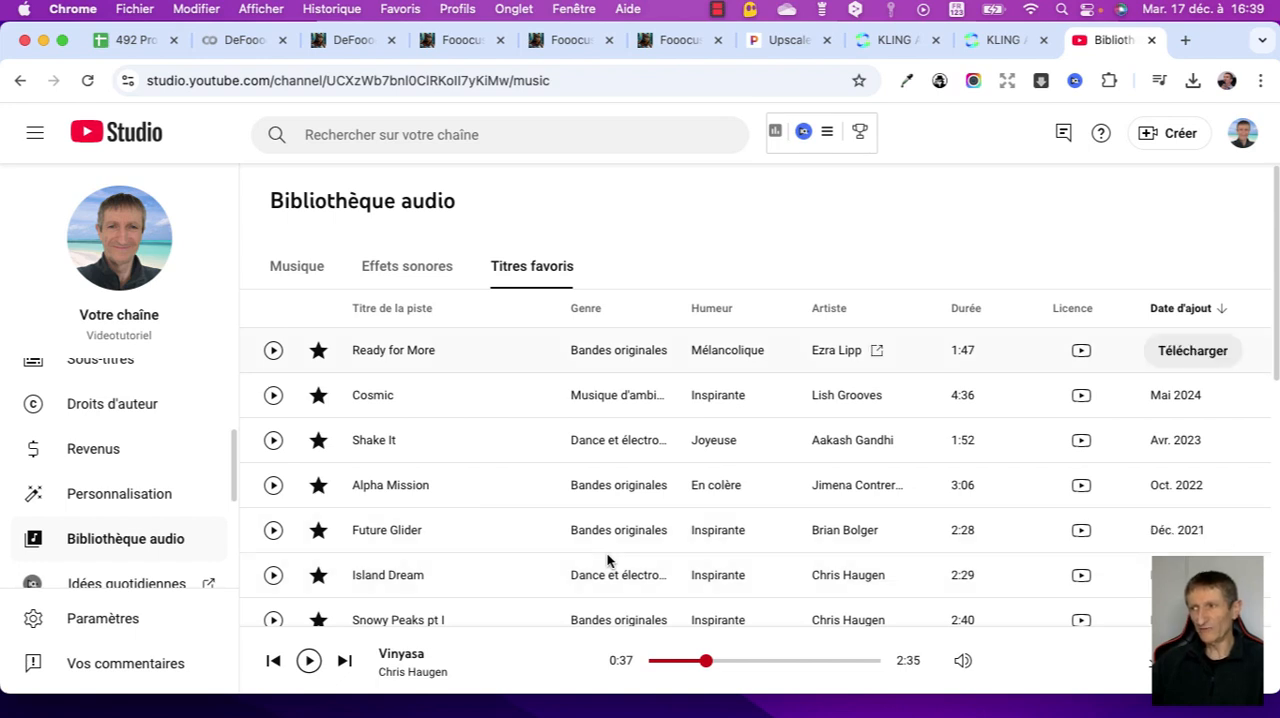
{"action": "mouse_move", "coordinate": [1081, 350]}
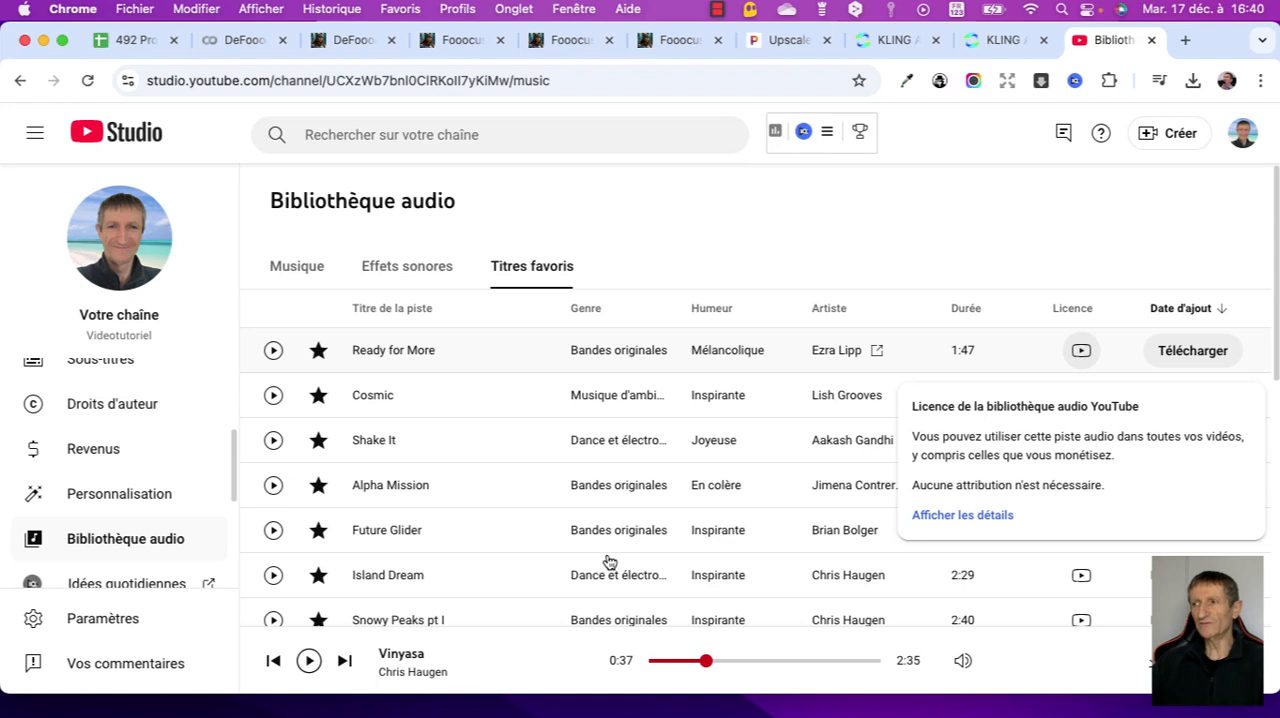
{"action": "left_click", "coordinate": [1083, 353]}
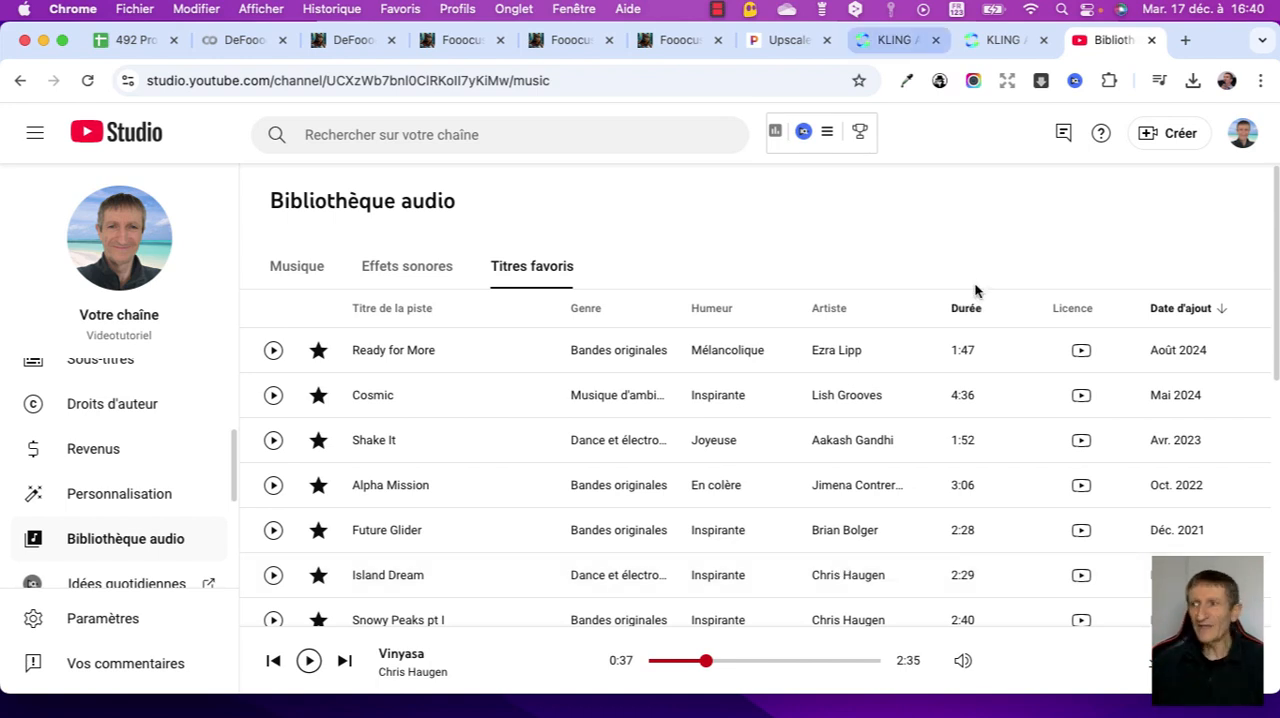
- Check the video generation in KLING AI, switch to CapCut and Finder, and open the images animées folder
{"action": "key", "text": "super+8"}
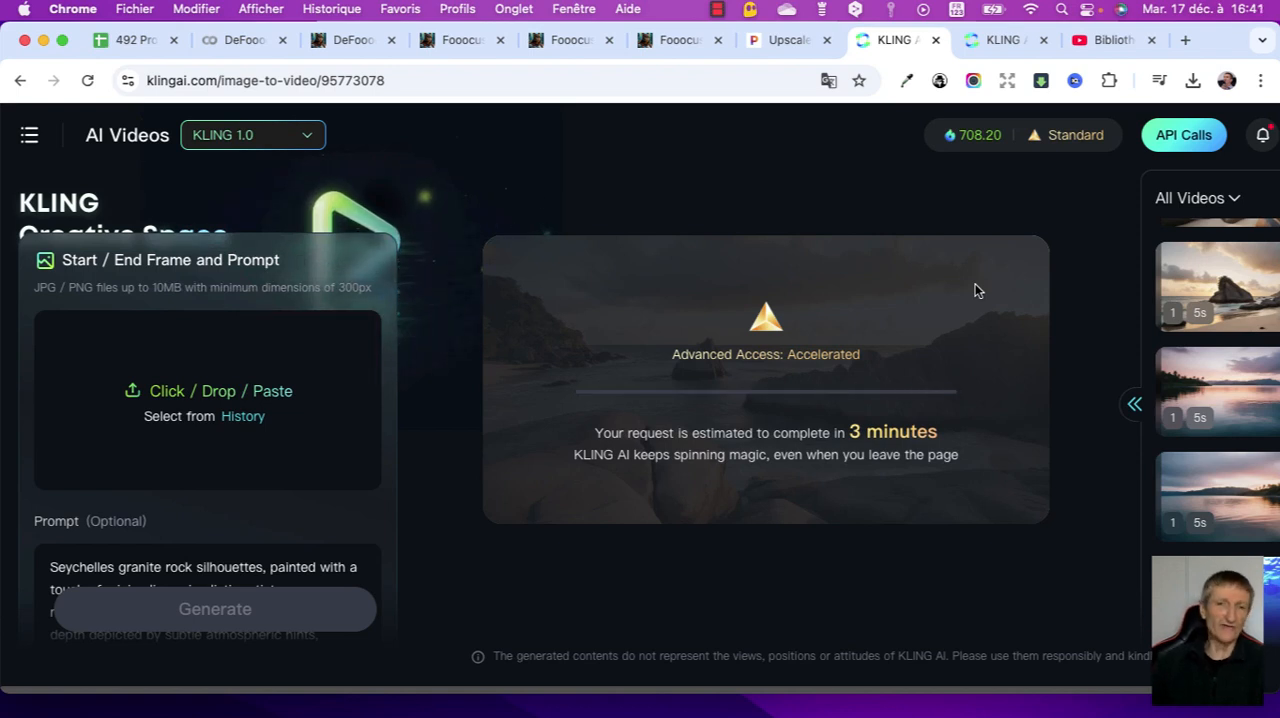
{"action": "key", "text": "super+Tab"}
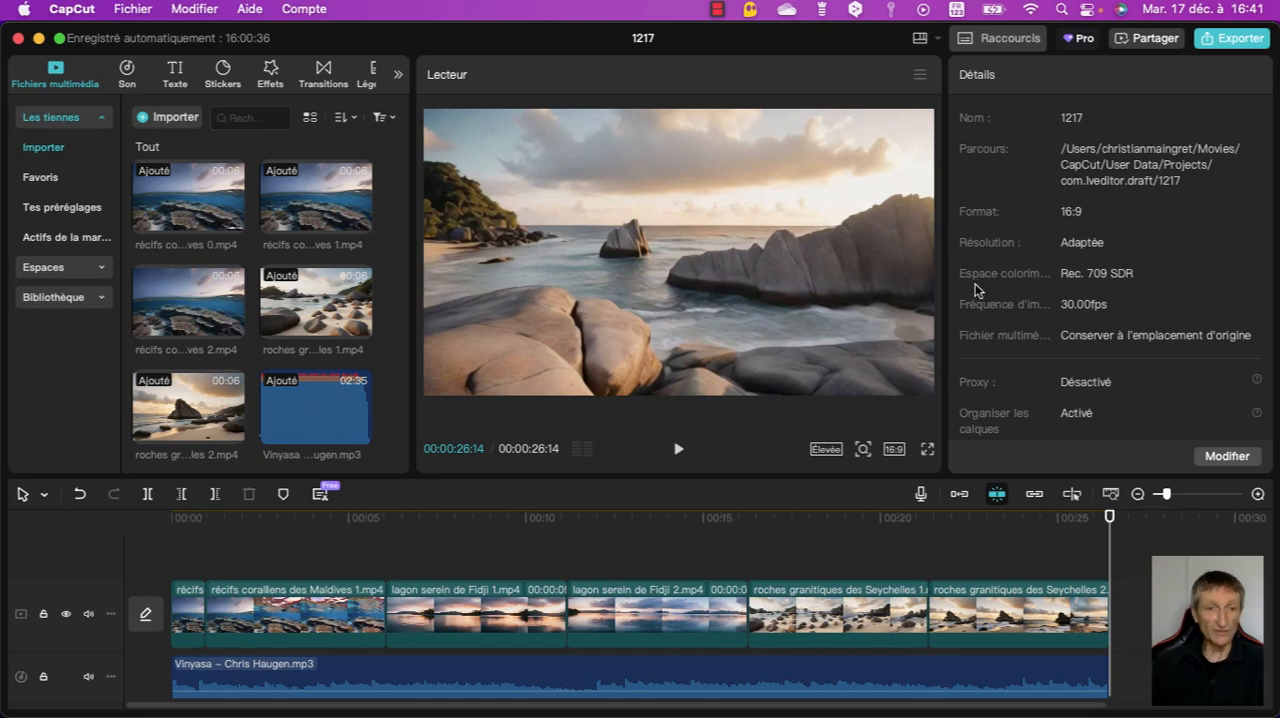
{"action": "key", "text": "super+Tab"}
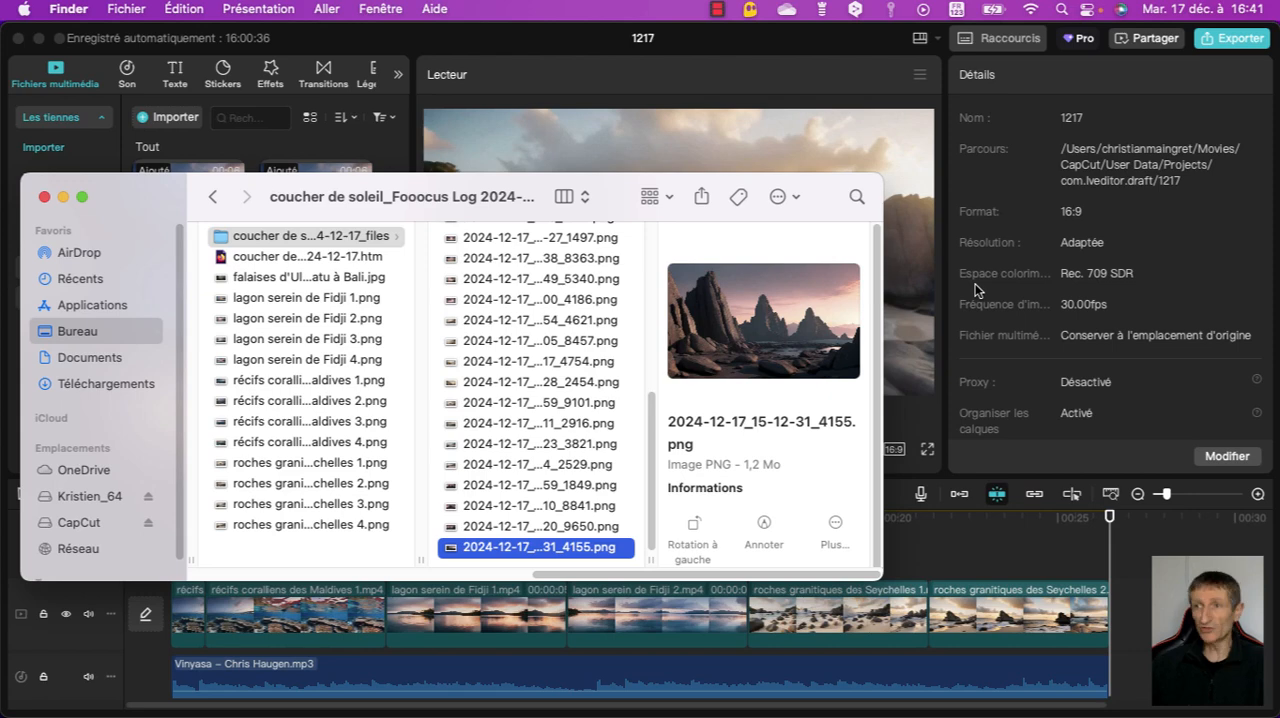
{"action": "key", "text": "Left"}
{"action": "key", "text": "Left"}
{"action": "key", "text": "Up"}
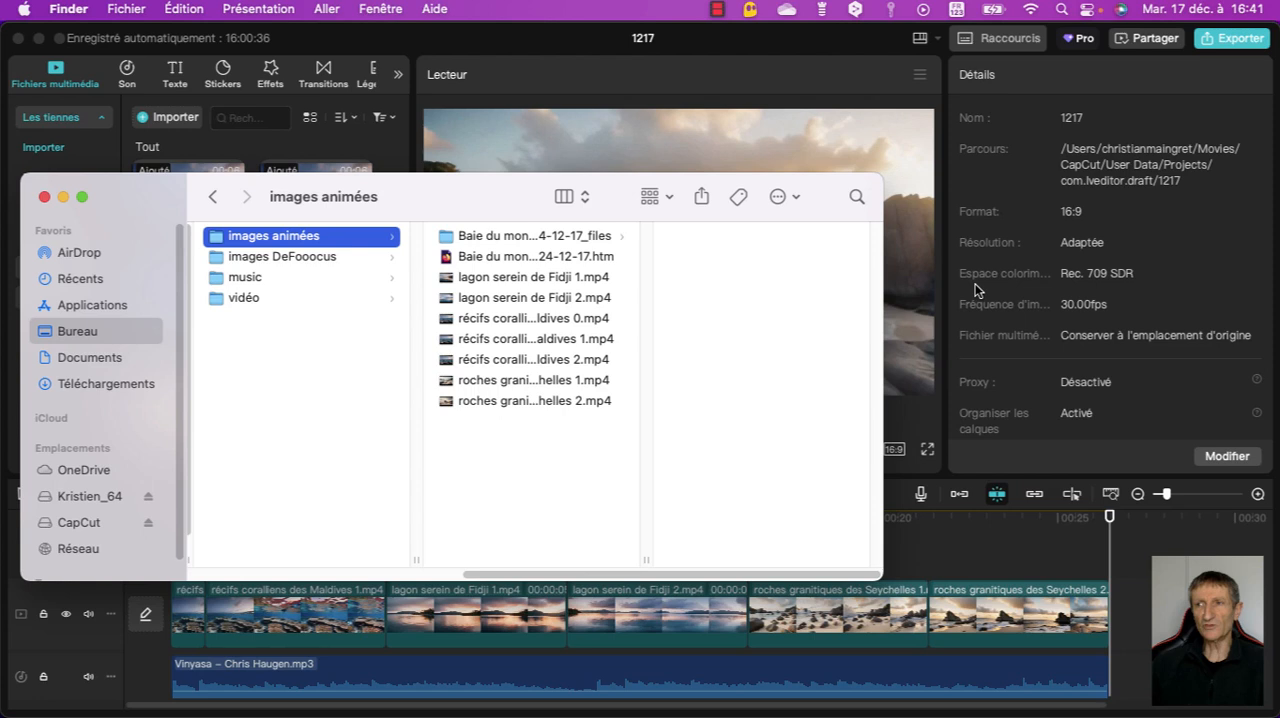
- Import all seven MP4 clips from the images animées folder into the CapCut project's media and minimise Finder
{"action": "key", "text": "Right"}
{"action": "key", "text": "shift+Down"}
{"action": "key", "text": "shift+Down"}
{"action": "key", "text": "shift+Down"}
{"action": "key", "text": "shift+Down"}
{"action": "key", "text": "shift+Down"}
{"action": "key", "text": "shift+Down"}
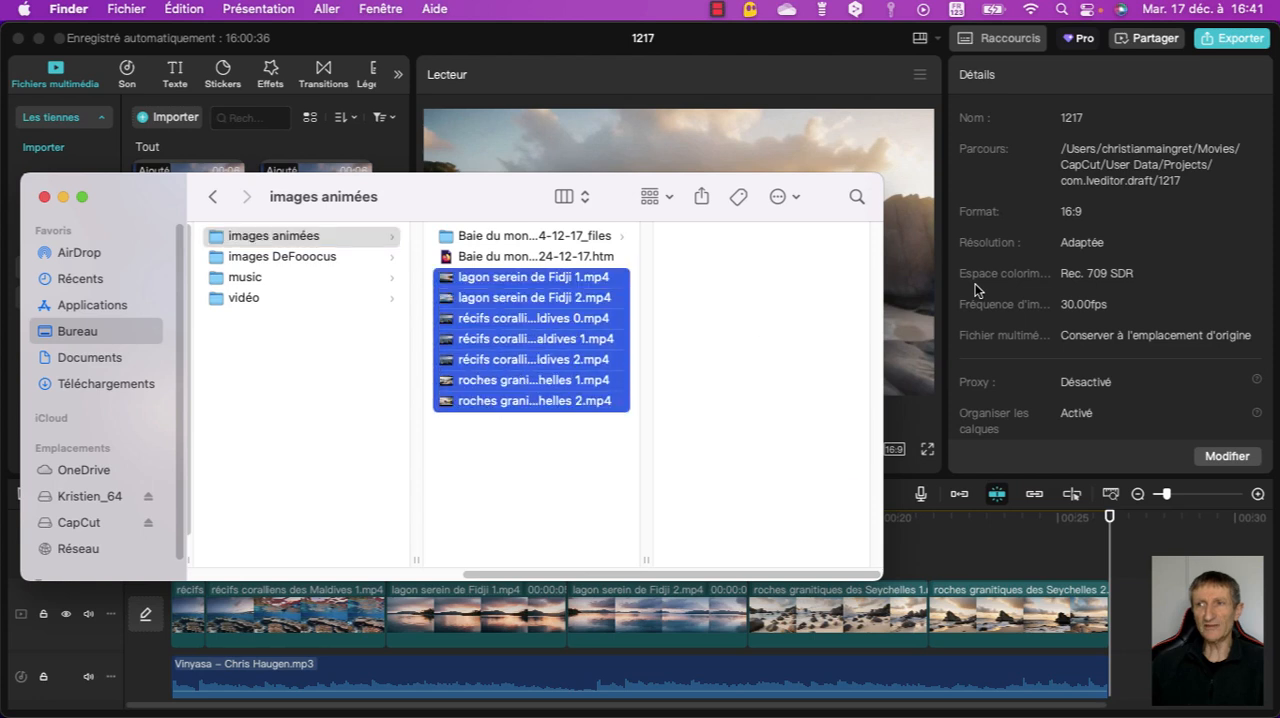
{"action": "left_click_drag", "start_coordinate": [464, 285], "coordinate": [318, 161]}
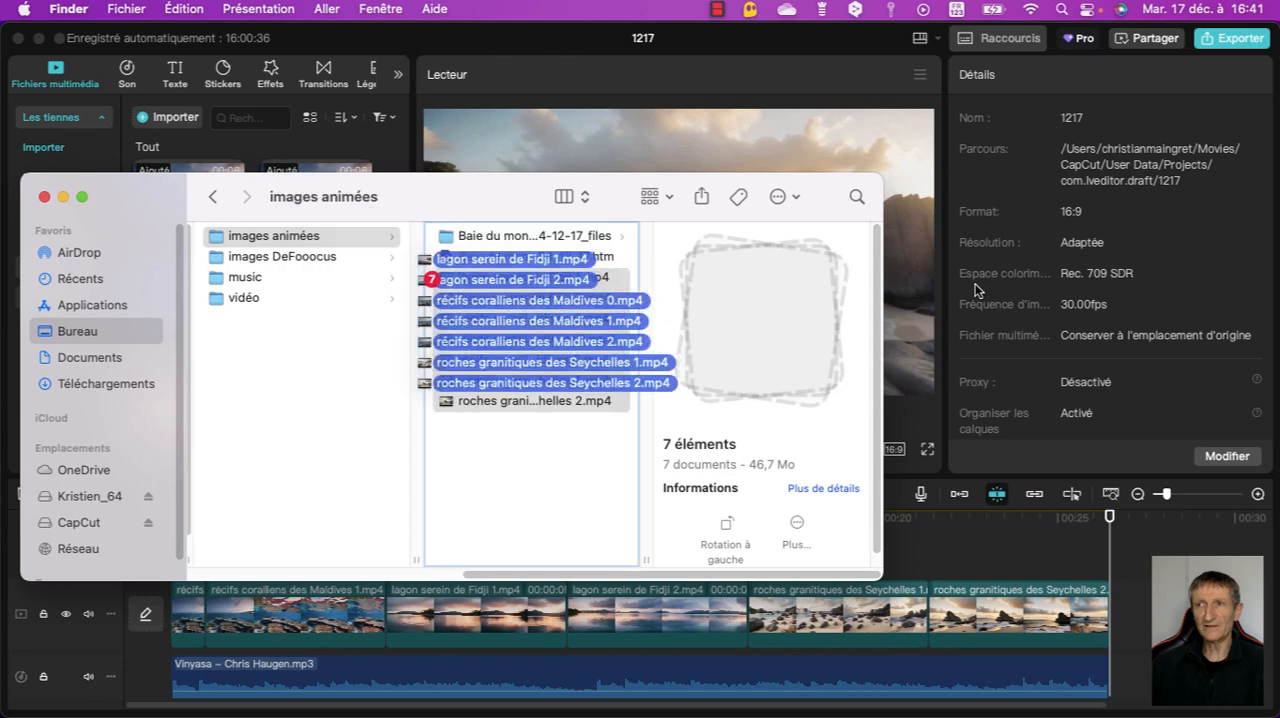
{"action": "left_click_drag", "start_coordinate": [442, 286], "coordinate": [328, 168]}
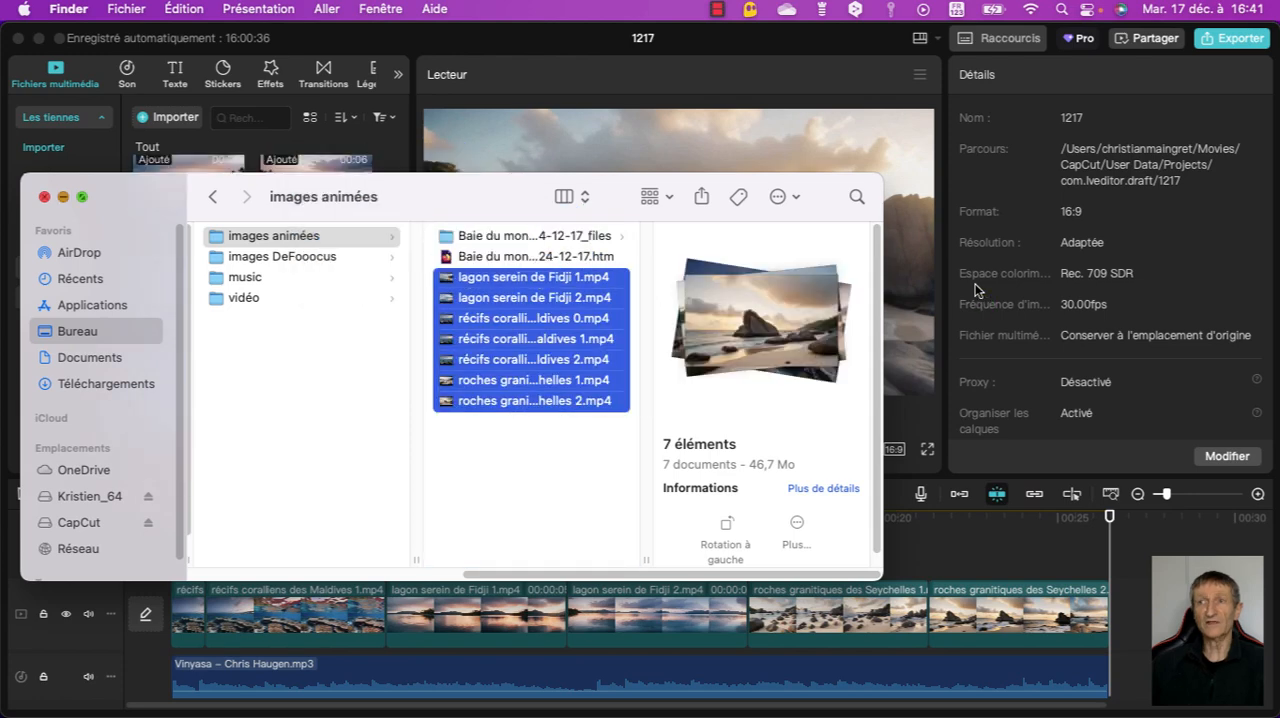
{"action": "left_click", "coordinate": [63, 197]}
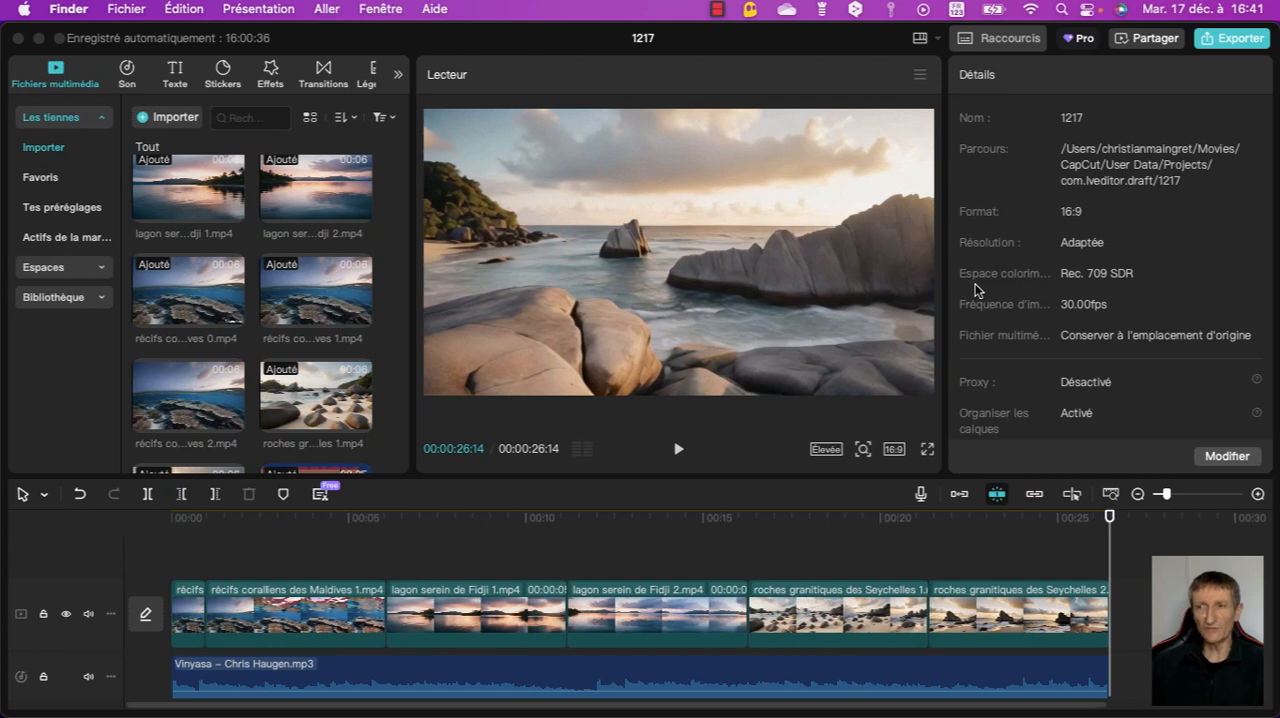
{"action": "scroll", "coordinate": [252, 314], "scroll_direction": "down", "scroll_amount": 2}
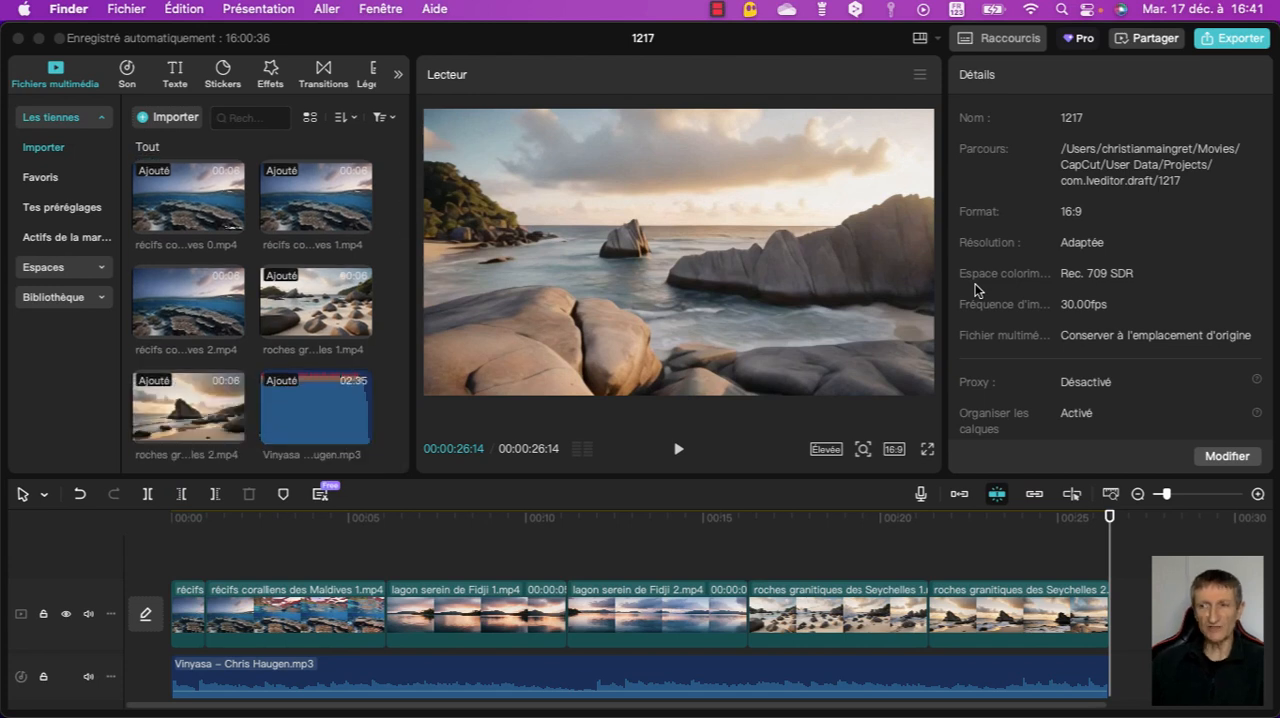
- Select the Vinyasa music clip on the timeline to view its volume and fade settings, and deselect it
{"action": "left_click", "coordinate": [975, 285]}
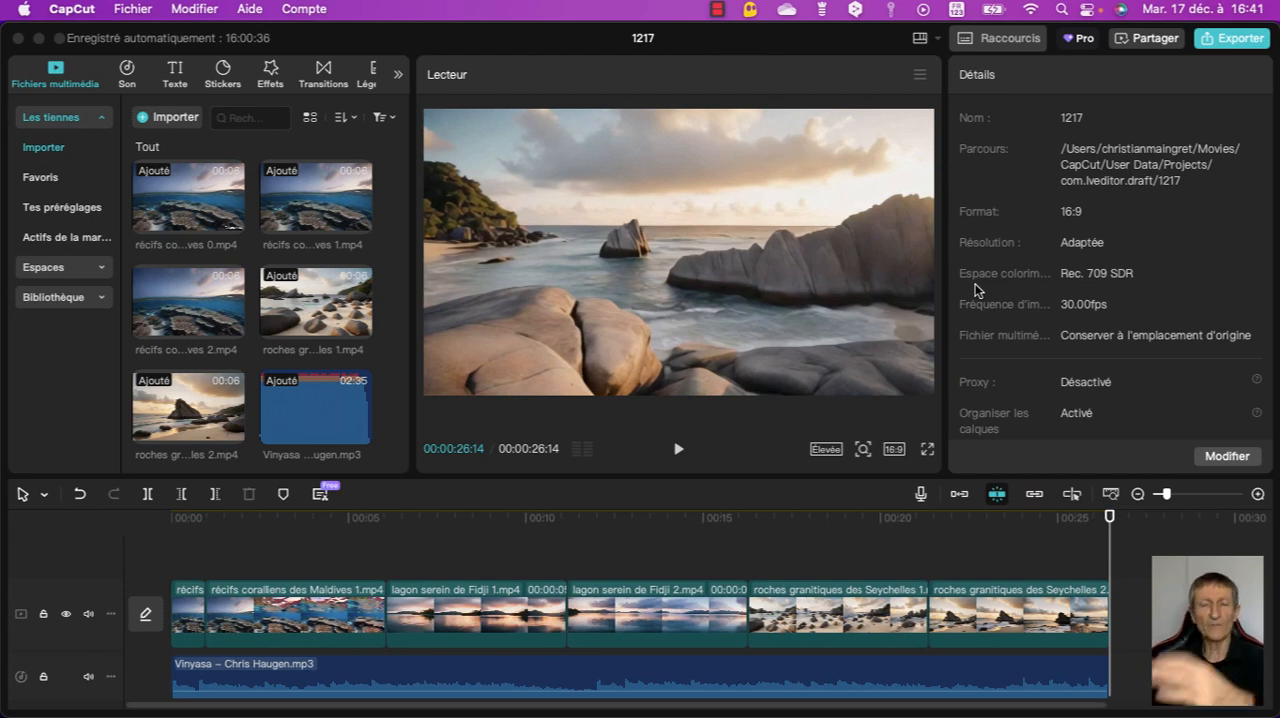
{"action": "left_click", "coordinate": [975, 285]}
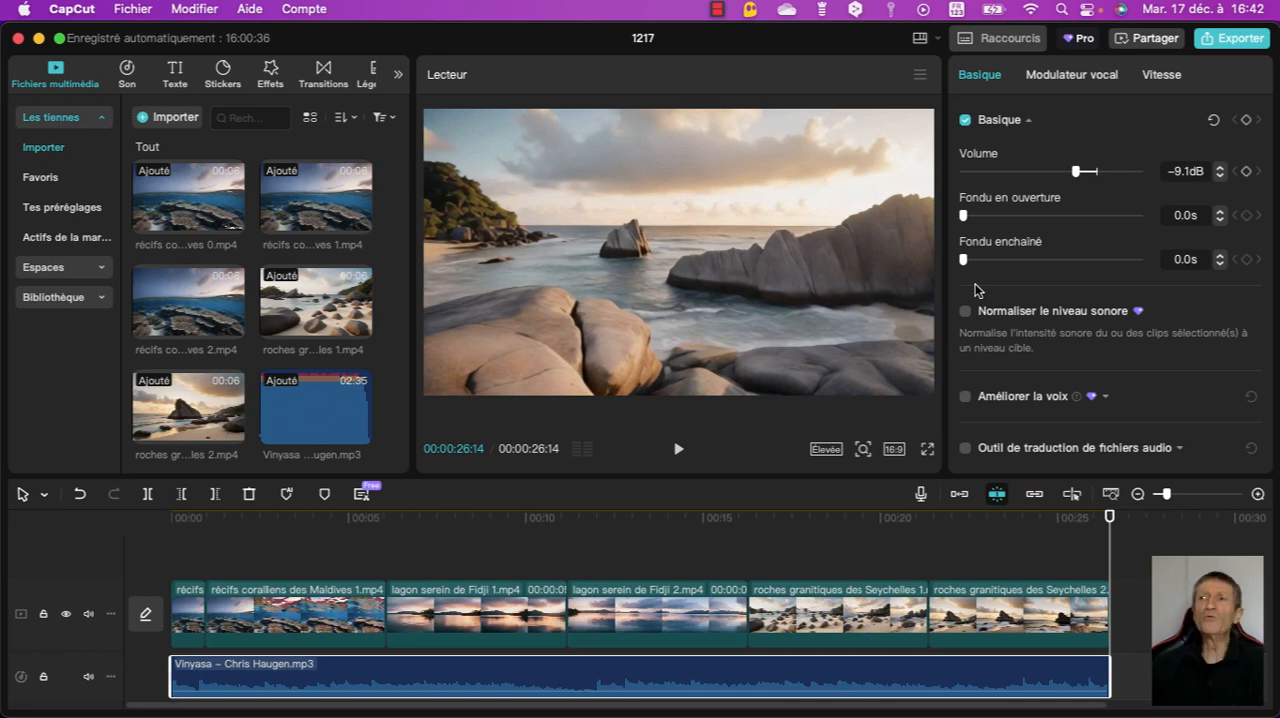
{"action": "scroll", "coordinate": [976, 289], "scroll_direction": "down", "scroll_amount": 1}
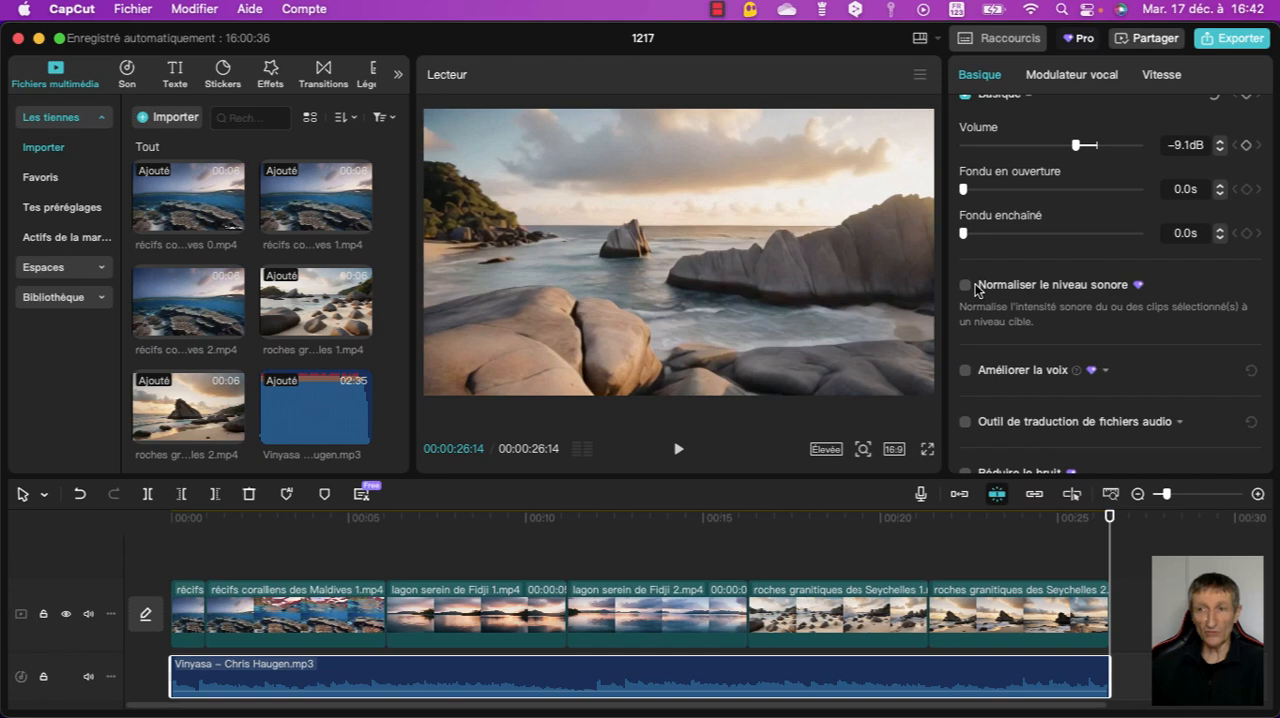
{"action": "key", "text": "Escape"}
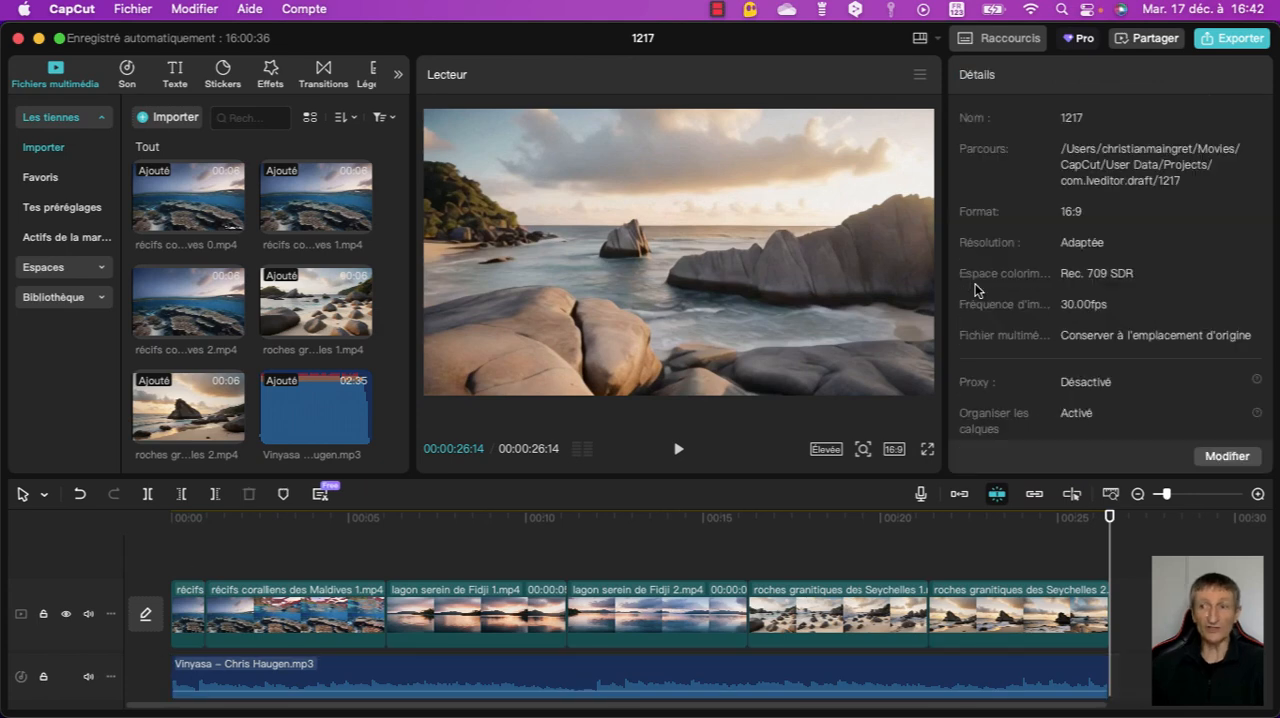
- Step back and forth through récifs coralliens des Maldives 1.mp4 from the timeline's start to examine its coral footage
{"action": "key", "text": "Home"}
{"action": "key", "text": "Right"}
{"action": "key", "text": "Right"}
{"action": "key", "text": "Right"}
{"action": "key", "text": "Right"}
{"action": "key", "text": "Right"}
{"action": "key", "text": "Right"}
{"action": "key", "text": "Right"}
{"action": "key", "text": "Right"}
{"action": "key", "text": "Right"}
{"action": "key", "text": "Right"}
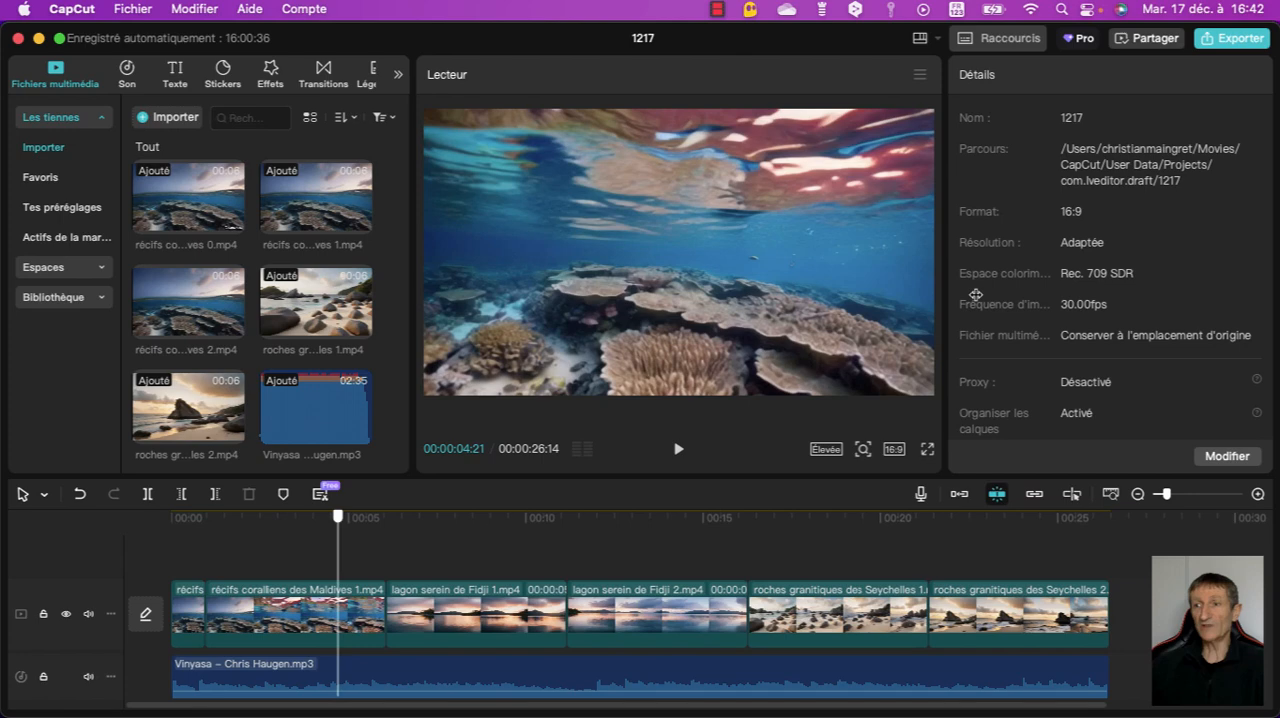
{"action": "key", "text": "Right"}
{"action": "key", "text": "Right"}
{"action": "key", "text": "Right"}
{"action": "key", "text": "Right"}
{"action": "key", "text": "Right"}
{"action": "key", "text": "Right"}
{"action": "key", "text": "Right"}
{"action": "key", "text": "Right"}
{"action": "key", "text": "Right"}
{"action": "key", "text": "Right"}
{"action": "key", "text": "Left"}
{"action": "key", "text": "Left"}
{"action": "key", "text": "Left"}
{"action": "key", "text": "Left"}
{"action": "key", "text": "Left"}
{"action": "key", "text": "Left"}
{"action": "key", "text": "Left"}
{"action": "key", "text": "Left"}
{"action": "key", "text": "Left"}
{"action": "key", "text": "Left"}
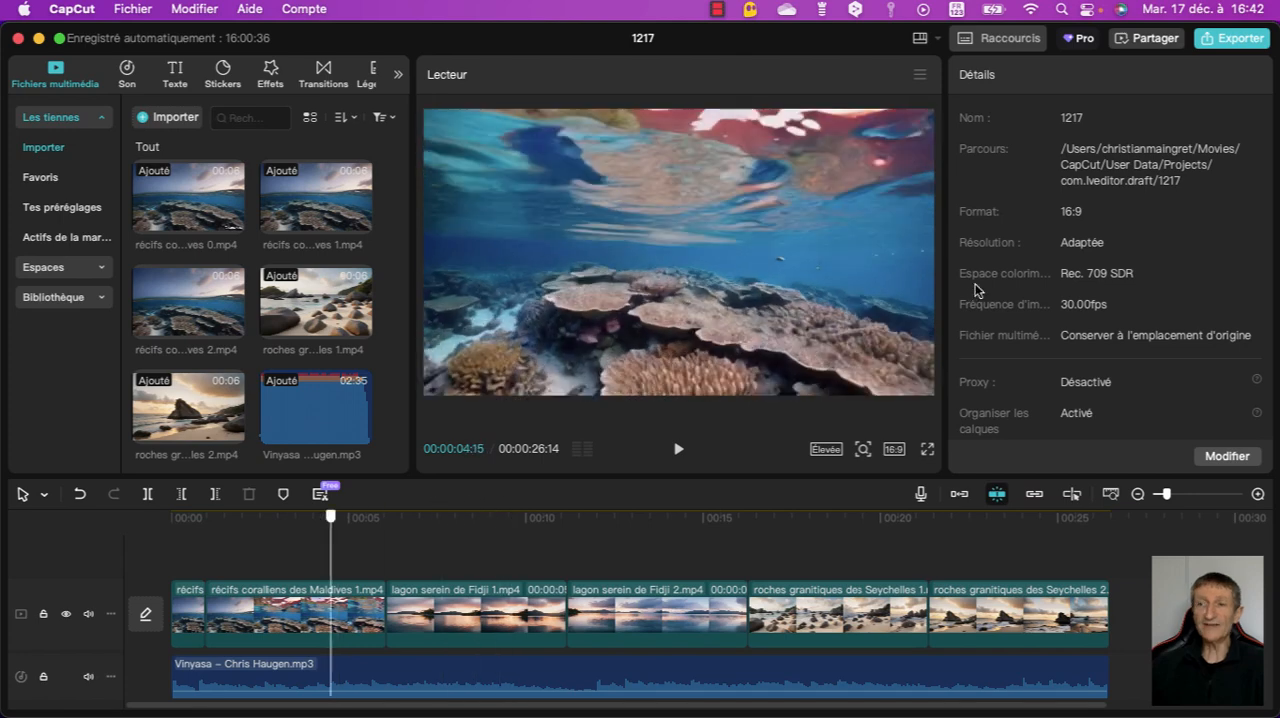
{"action": "key", "text": "Left"}
{"action": "key", "text": "Left"}
{"action": "key", "text": "Left"}
{"action": "key", "text": "Left"}
{"action": "key", "text": "Left"}
{"action": "key", "text": "Left"}
{"action": "key", "text": "Left"}
{"action": "key", "text": "Left"}
{"action": "key", "text": "Left"}
{"action": "key", "text": "Left"}
- Add a 0.5 s Superposition transition after the coral reef clip and apply it between all clips
{"action": "key", "text": "Tab"}
{"action": "key", "text": "Tab"}
{"action": "key", "text": "Tab"}
{"action": "key", "text": "Tab"}
{"action": "key", "text": "Tab"}
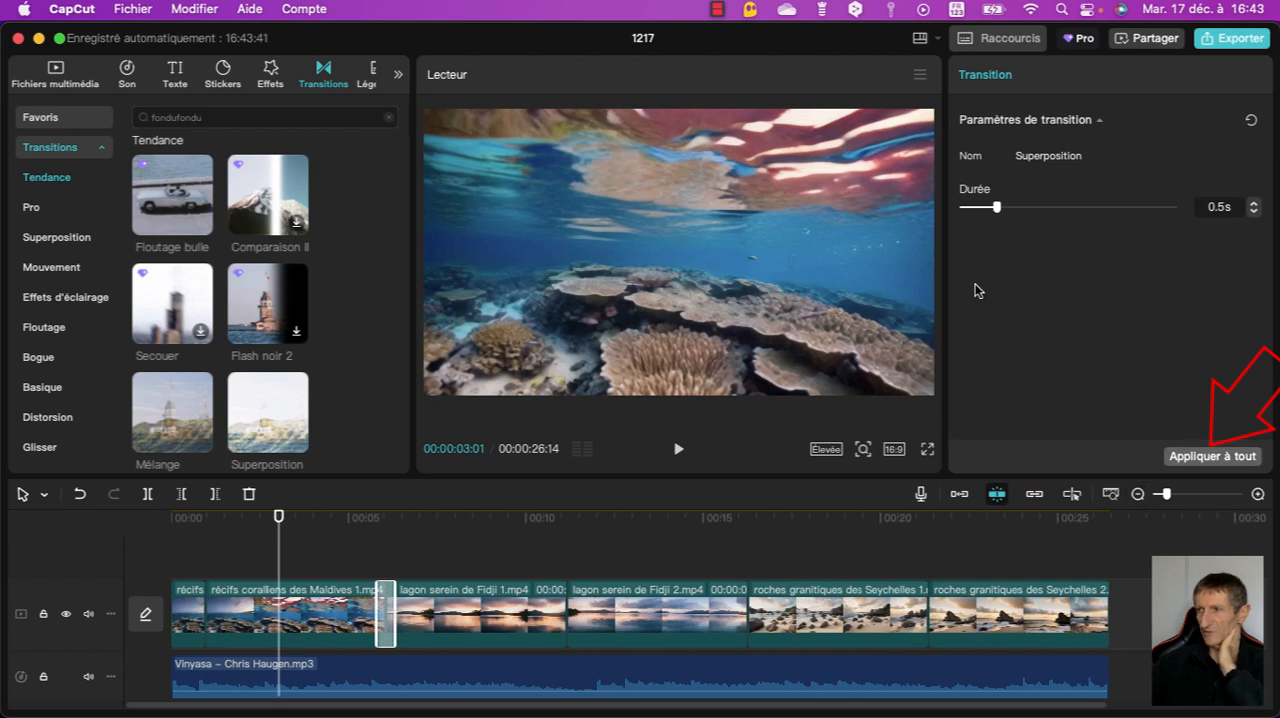
{"action": "left_click", "coordinate": [1212, 456]}
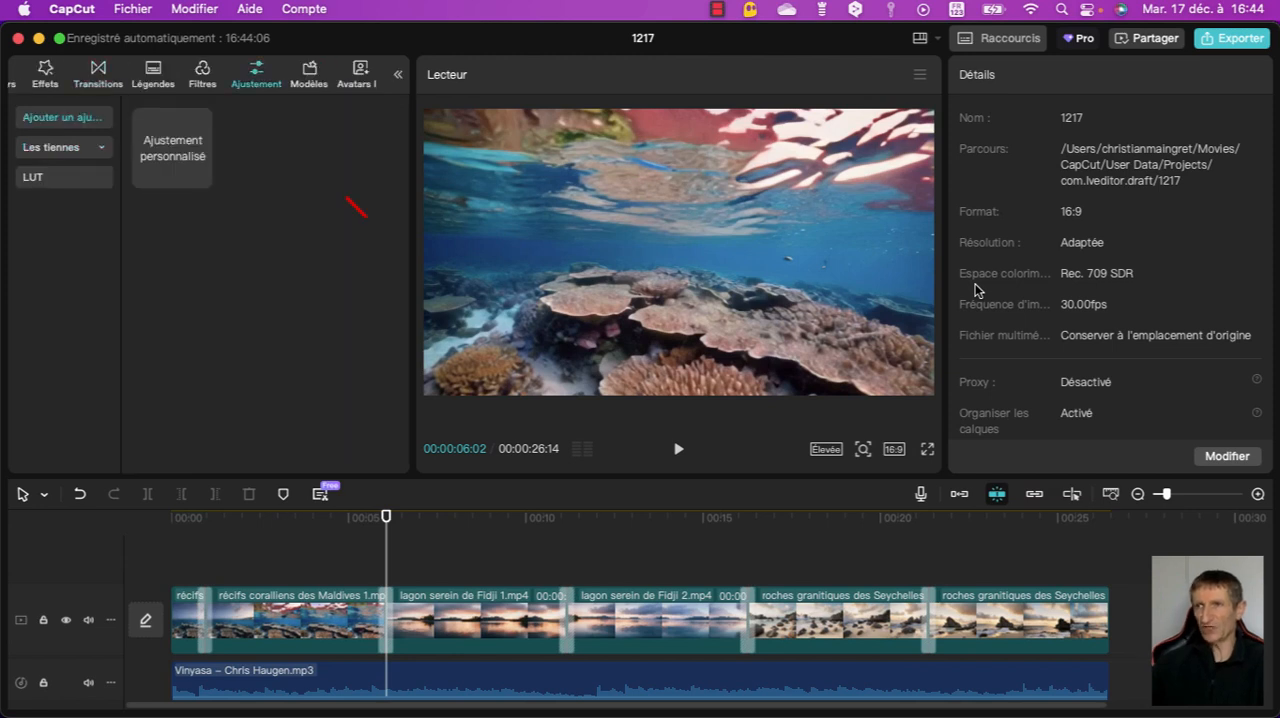
- Add a custom adjustment layer spanning all the clips and set its vignette to 13
{"action": "left_click_drag", "start_coordinate": [235, 449], "coordinate": [224, 594]}
{"action": "left_click_drag", "start_coordinate": [277, 596], "coordinate": [1067, 596]}
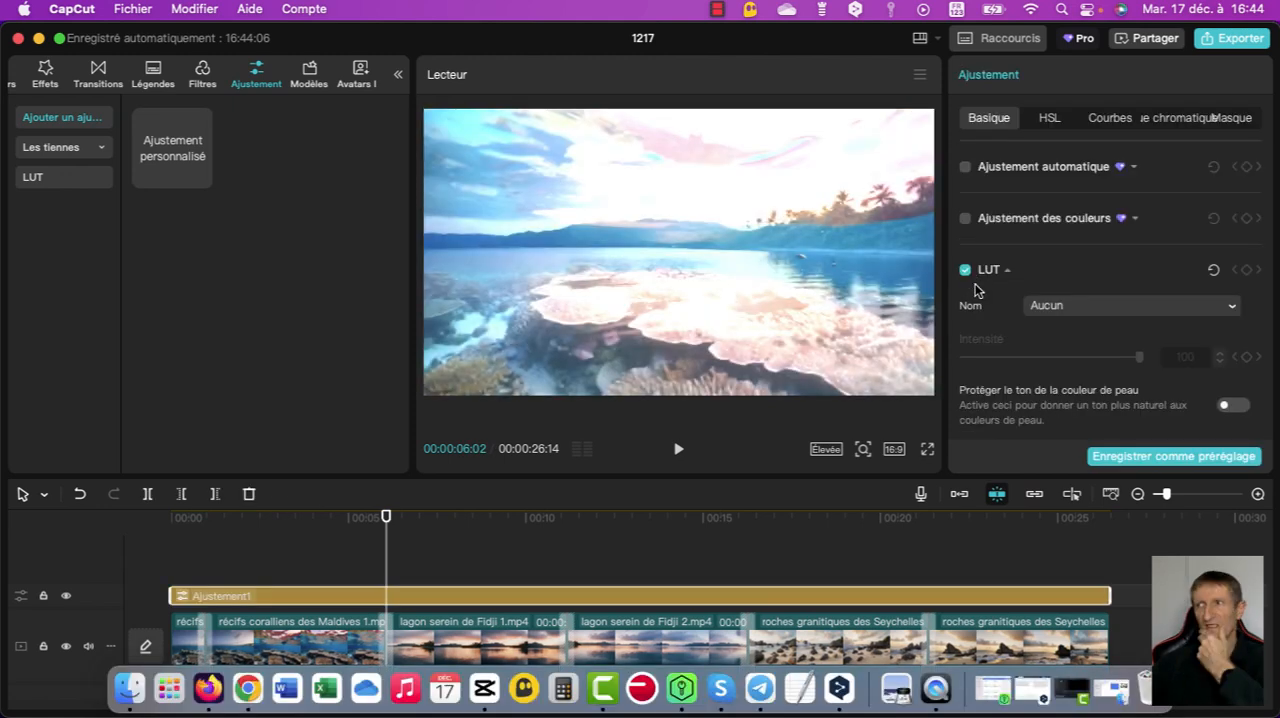
{"action": "scroll", "coordinate": [976, 289], "scroll_direction": "down", "scroll_amount": 5}
{"action": "scroll", "coordinate": [976, 289], "scroll_direction": "down", "scroll_amount": 8}
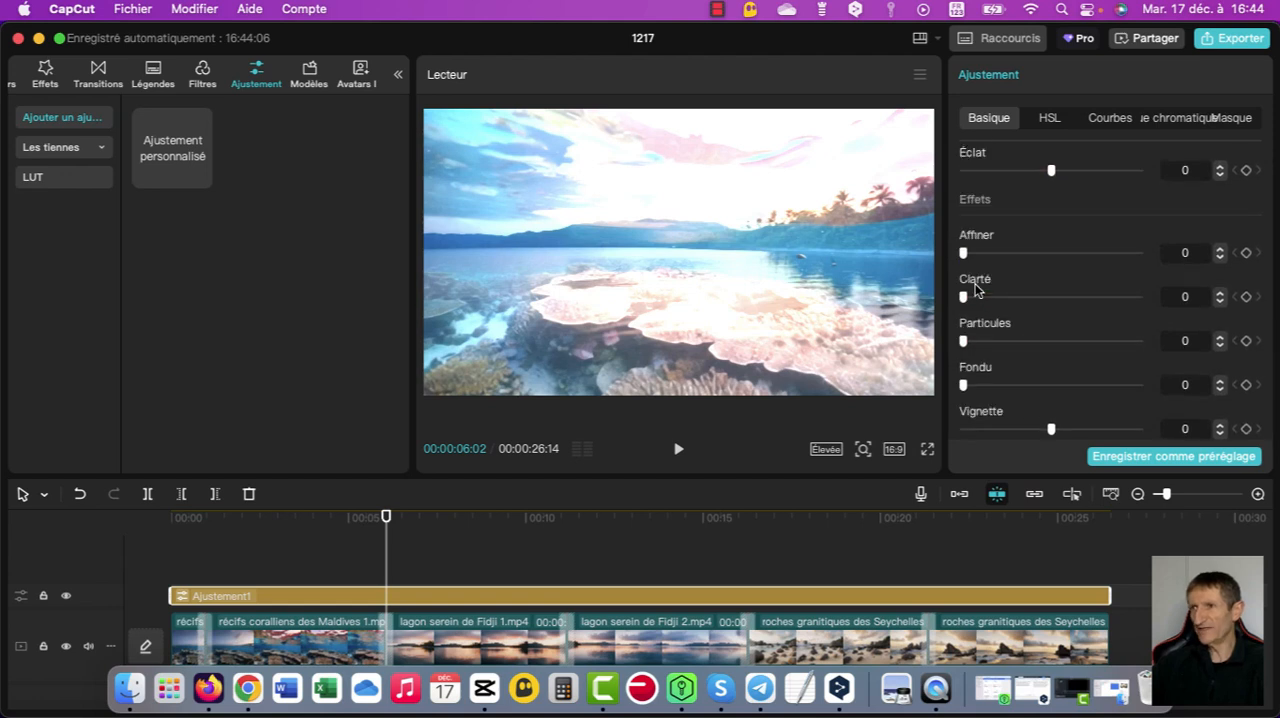
{"action": "mouse_move", "coordinate": [1051, 429]}
{"action": "left_mouse_down"}
{"action": "mouse_move", "coordinate": [1094, 429]}
{"action": "mouse_move", "coordinate": [992, 429]}
{"action": "mouse_move", "coordinate": [1041, 429]}
{"action": "left_mouse_up"}
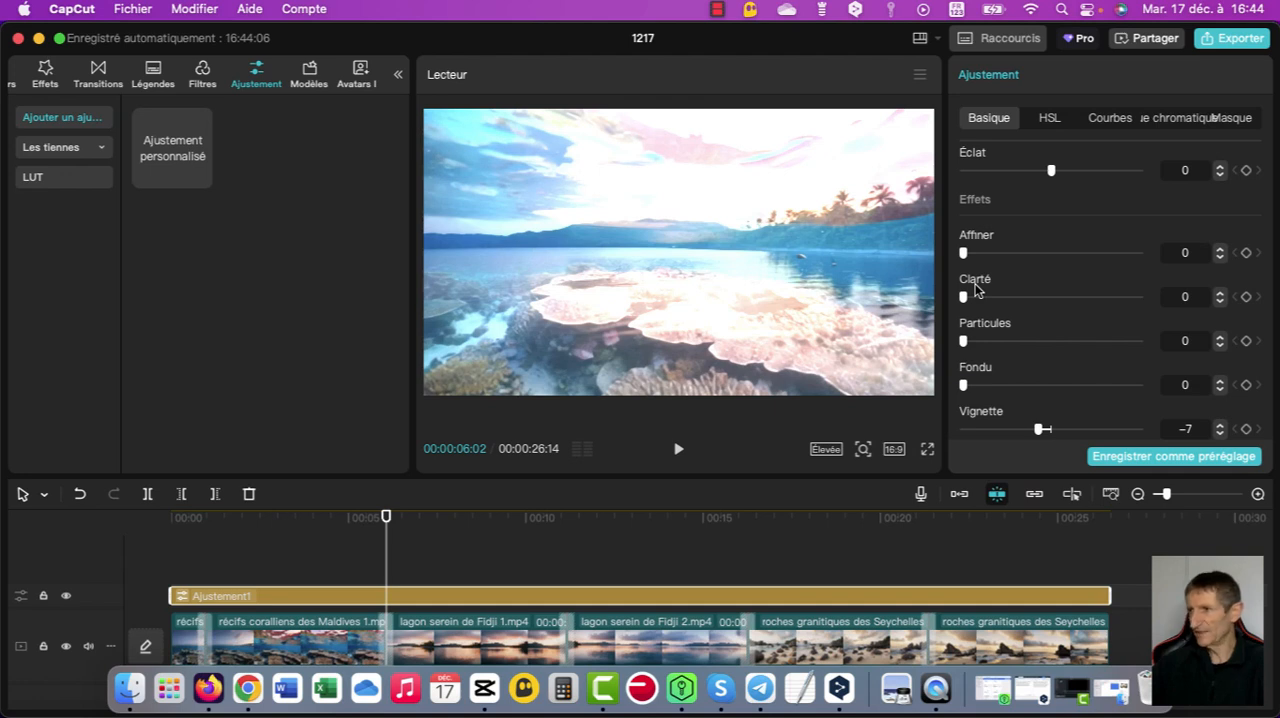
{"action": "left_click_drag", "start_coordinate": [1041, 429], "coordinate": [1073, 429]}
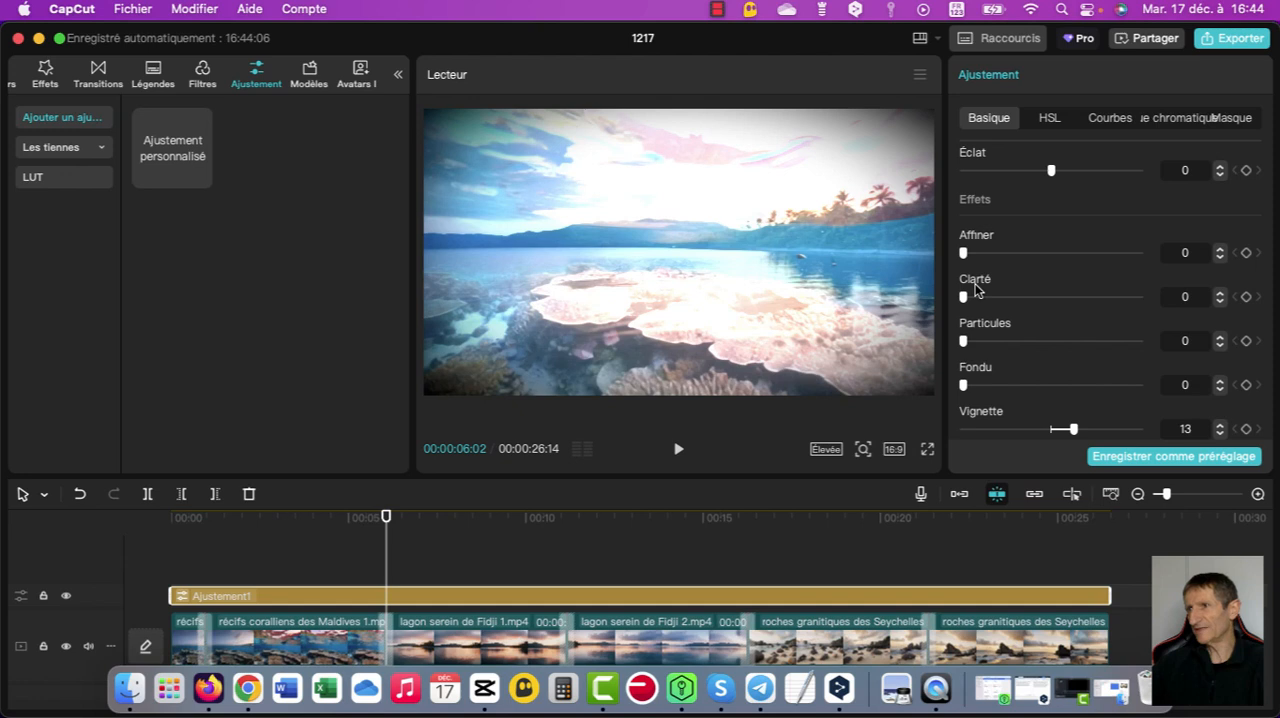
- Raise the saturation of the adjustment layer and deselect it
{"action": "scroll", "coordinate": [975, 290], "scroll_direction": "up", "scroll_amount": 5}
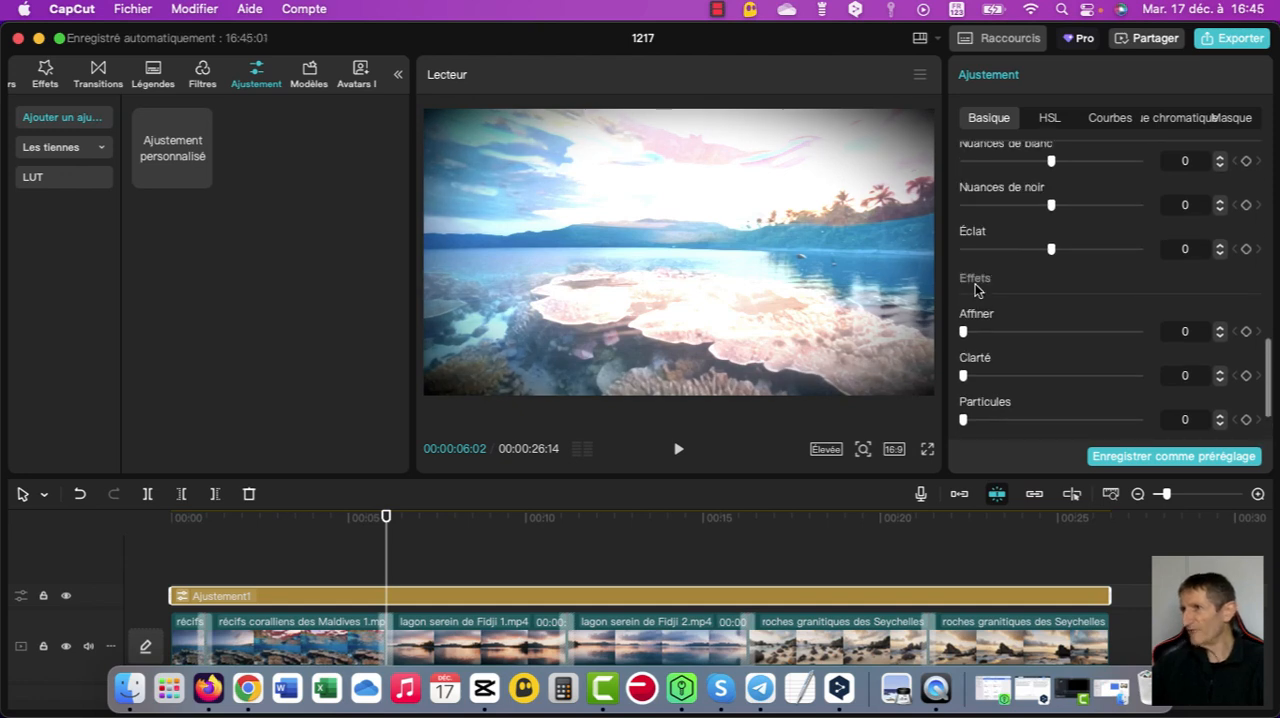
{"action": "scroll", "coordinate": [975, 290], "scroll_direction": "up", "scroll_amount": 8}
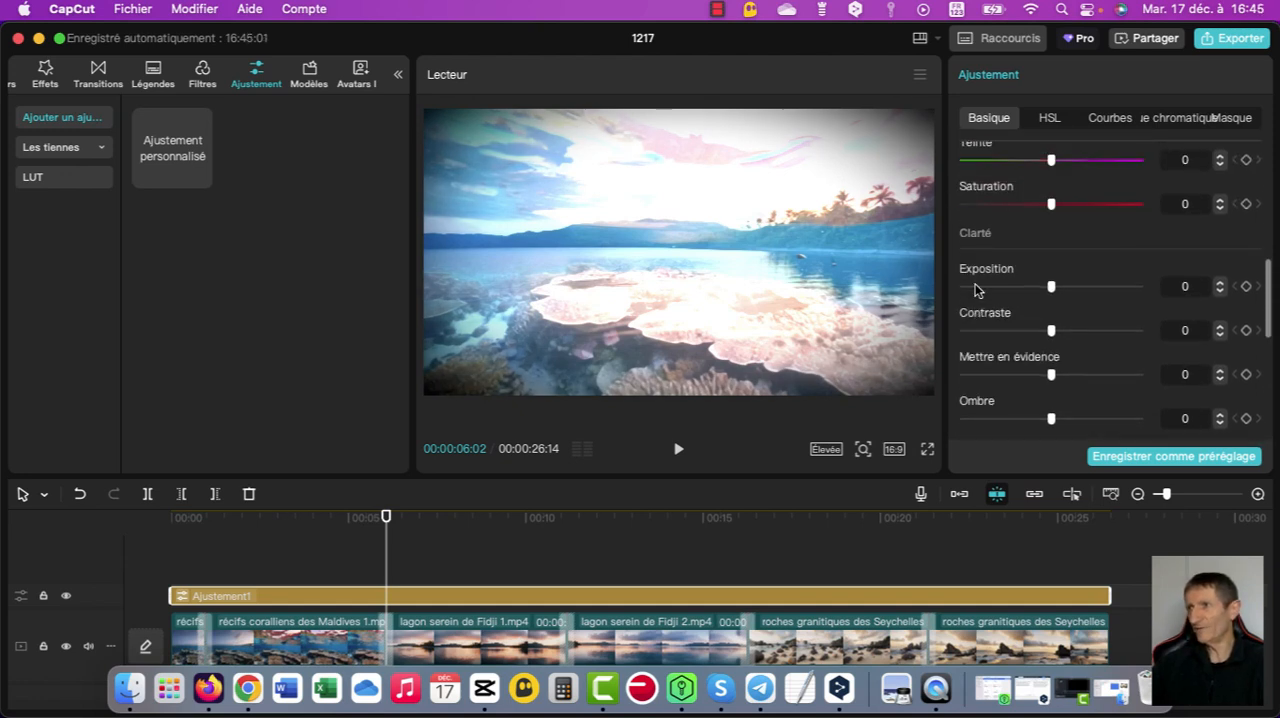
{"action": "mouse_move", "coordinate": [1033, 288]}
{"action": "left_mouse_down"}
{"action": "mouse_move", "coordinate": [1058, 288]}
{"action": "mouse_move", "coordinate": [994, 288]}
{"action": "mouse_move", "coordinate": [1101, 288]}
{"action": "mouse_move", "coordinate": [1051, 288]}
{"action": "left_mouse_up"}
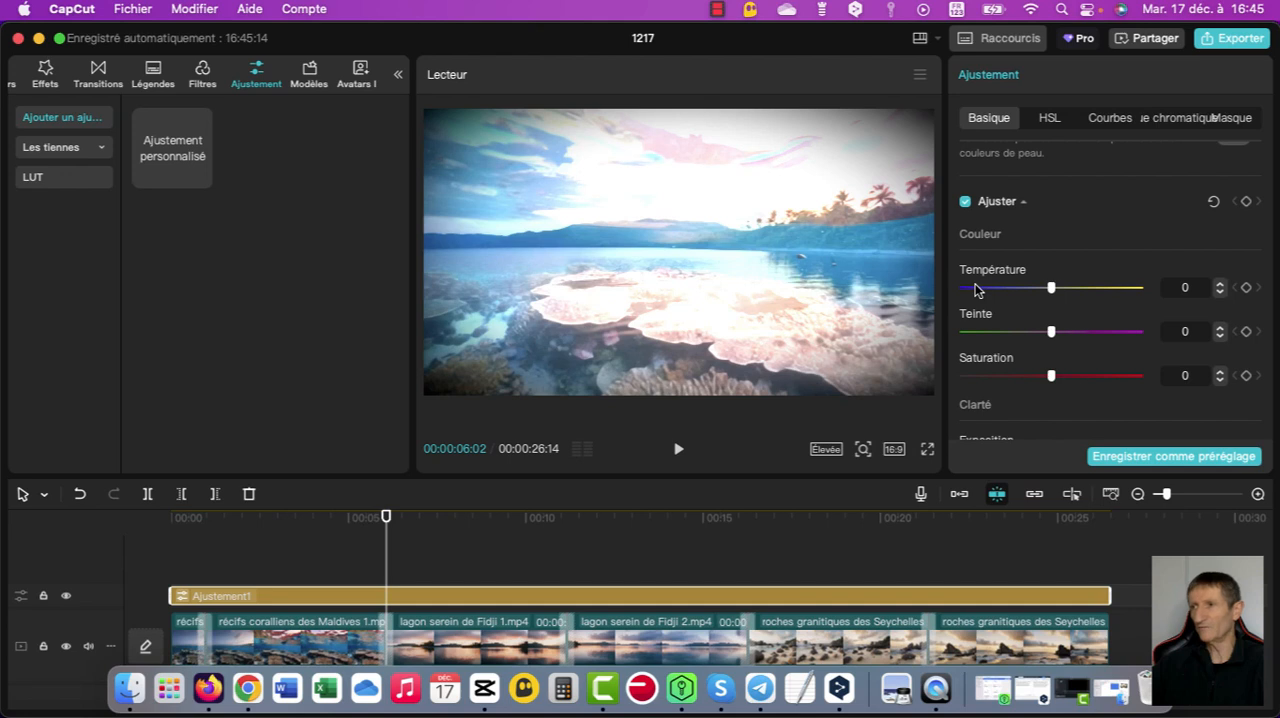
{"action": "left_click_drag", "start_coordinate": [1051, 376], "coordinate": [1077, 376]}
{"action": "left_click", "coordinate": [450, 556]}
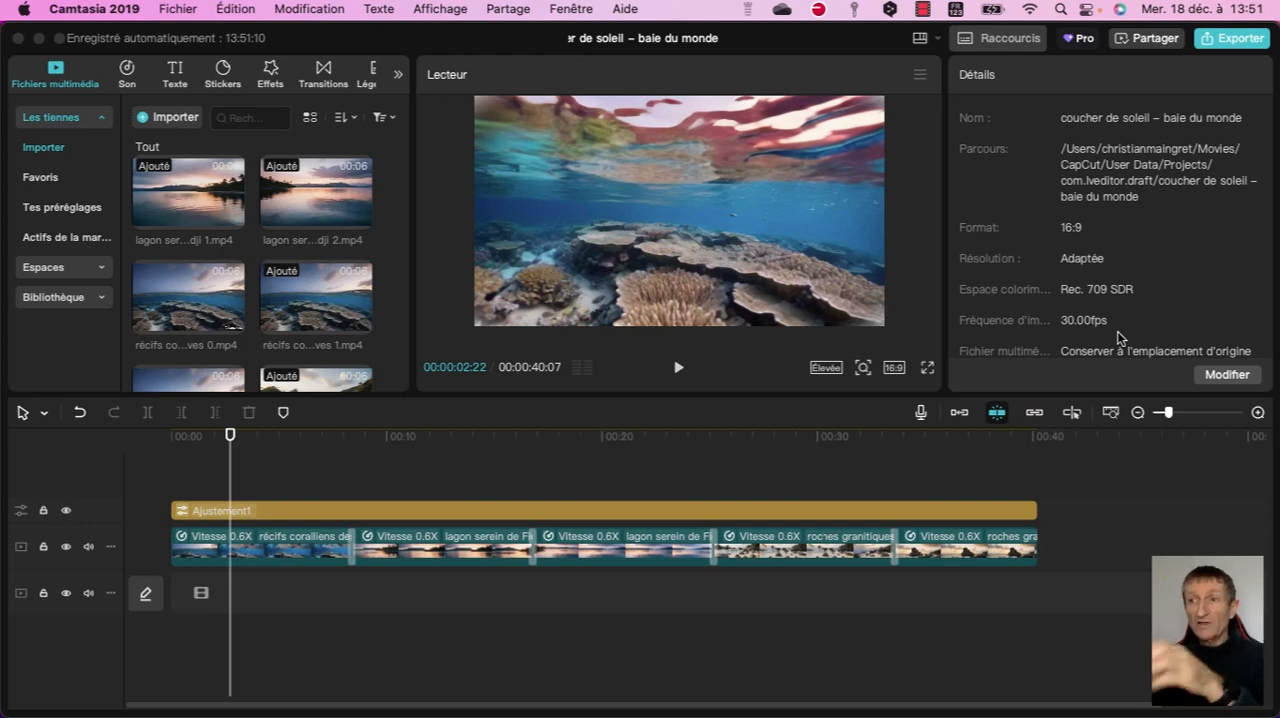
- Place Cosmic – Lish Grooves.mp3 on an audio track beneath the video clips in the coucher de soleil – baie du monde project
{"action": "scroll", "coordinate": [268, 272], "scroll_direction": "down", "scroll_amount": 5}
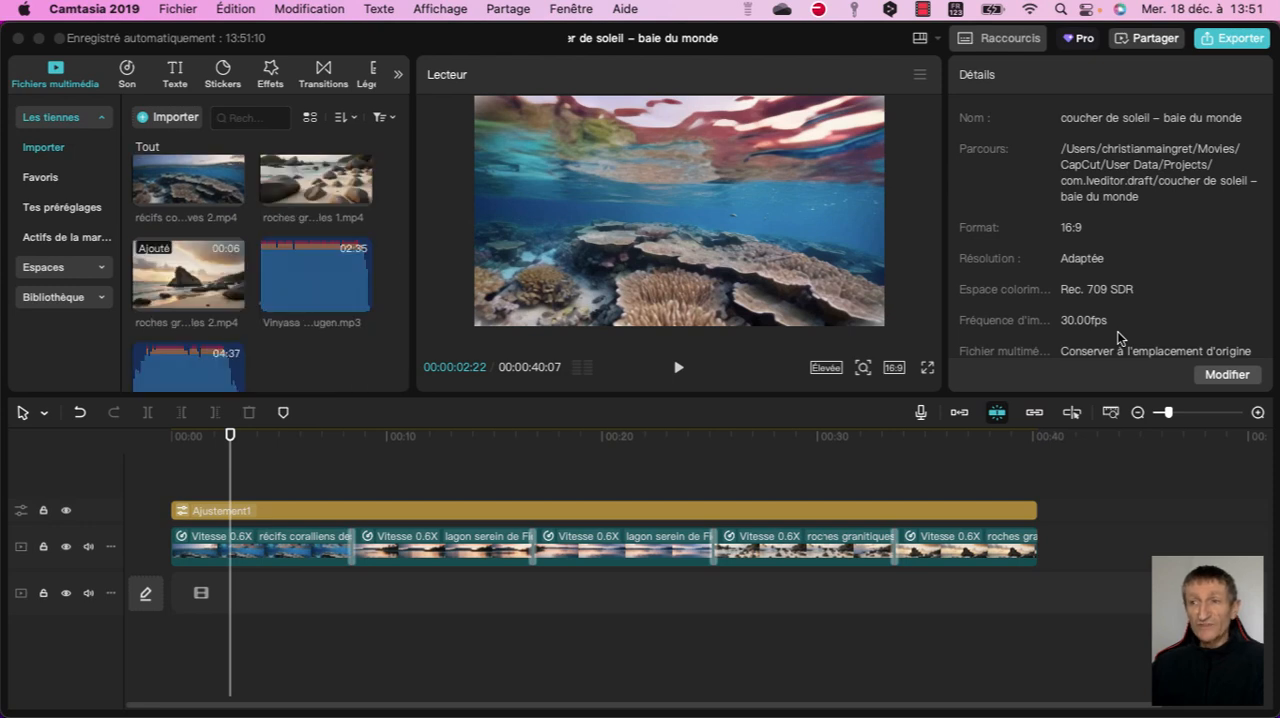
{"action": "left_click", "coordinate": [1120, 338]}
{"action": "key", "text": "super+z"}
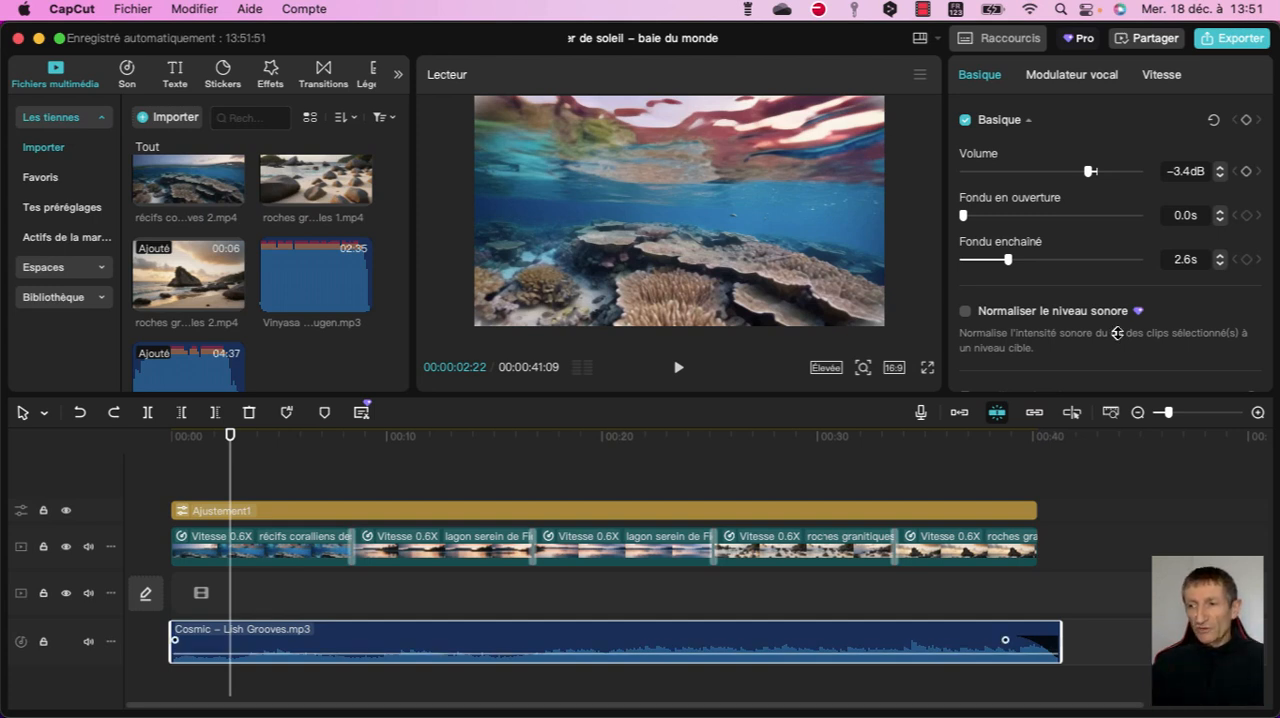
- Set the Cosmic music clip's volume to −3.7 dB and its fade-out to 0.0 s
{"action": "mouse_move", "coordinate": [1088, 171]}
{"action": "left_mouse_down"}
{"action": "mouse_move", "coordinate": [1046, 171]}
{"action": "mouse_move", "coordinate": [1110, 171]}
{"action": "mouse_move", "coordinate": [1089, 171]}
{"action": "left_mouse_up"}
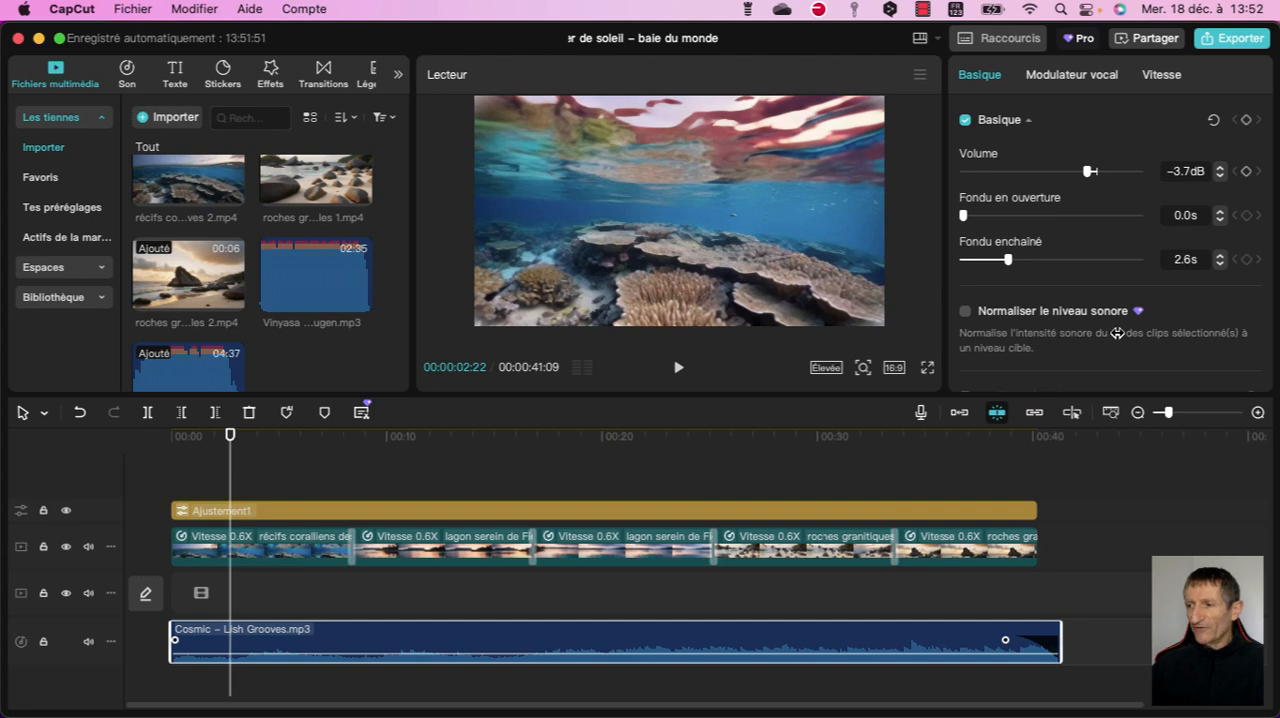
{"action": "left_click_drag", "start_coordinate": [1005, 640], "coordinate": [1057, 640]}
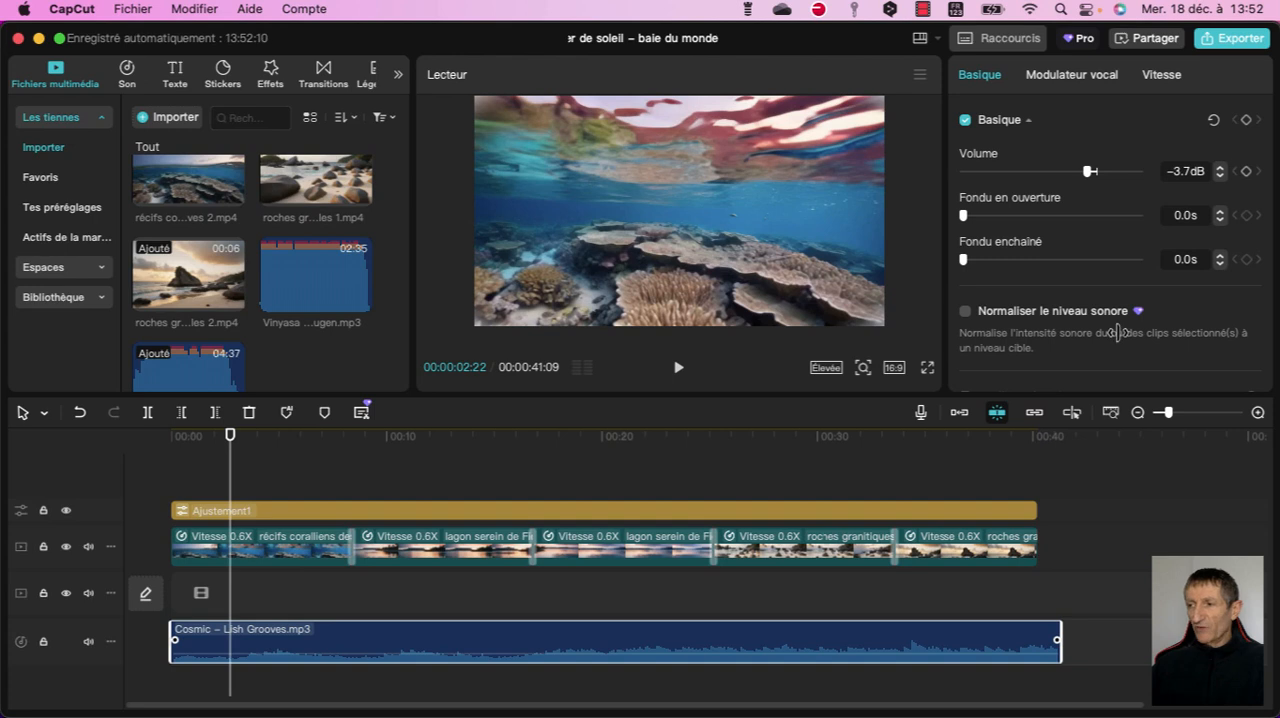
- Add a fade-out of about 2.8 s to the end of the Cosmic – Lish Grooves music clip
{"action": "left_click_drag", "start_coordinate": [1057, 640], "coordinate": [1003, 640]}
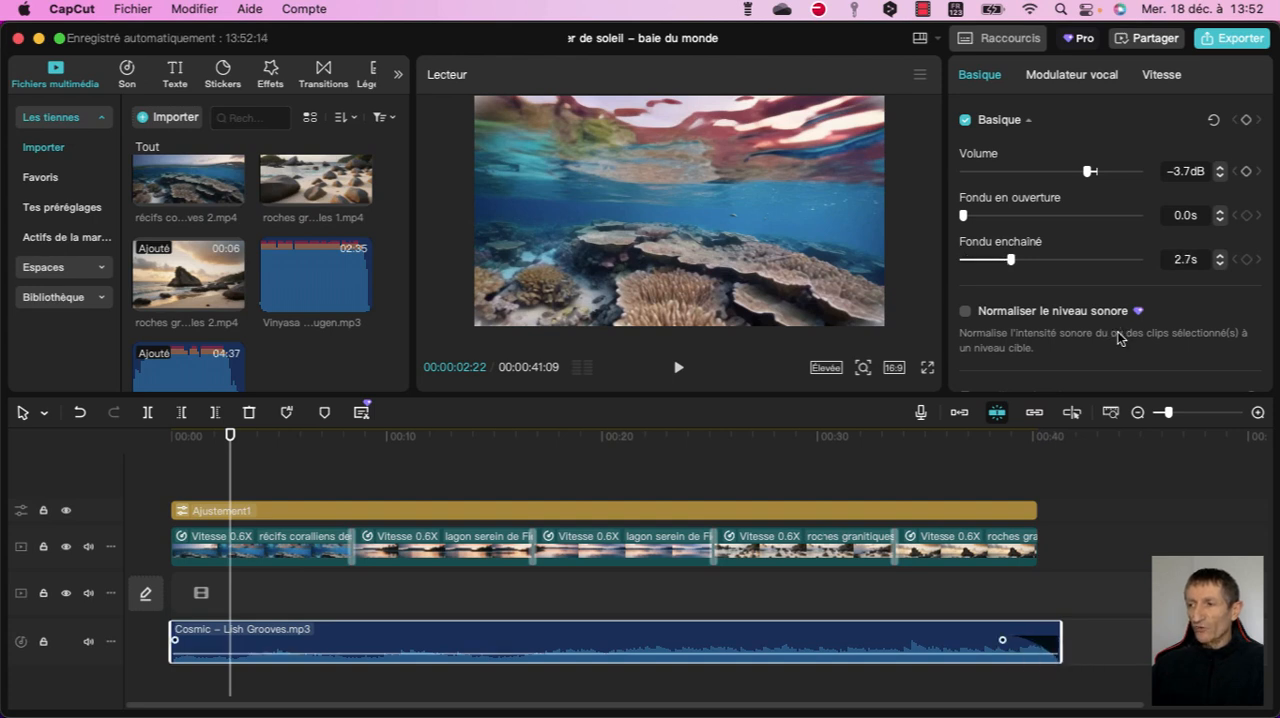
{"action": "mouse_move", "coordinate": [1003, 640]}
{"action": "left_mouse_down"}
{"action": "mouse_move", "coordinate": [957, 640]}
{"action": "mouse_move", "coordinate": [978, 640]}
{"action": "left_mouse_up"}
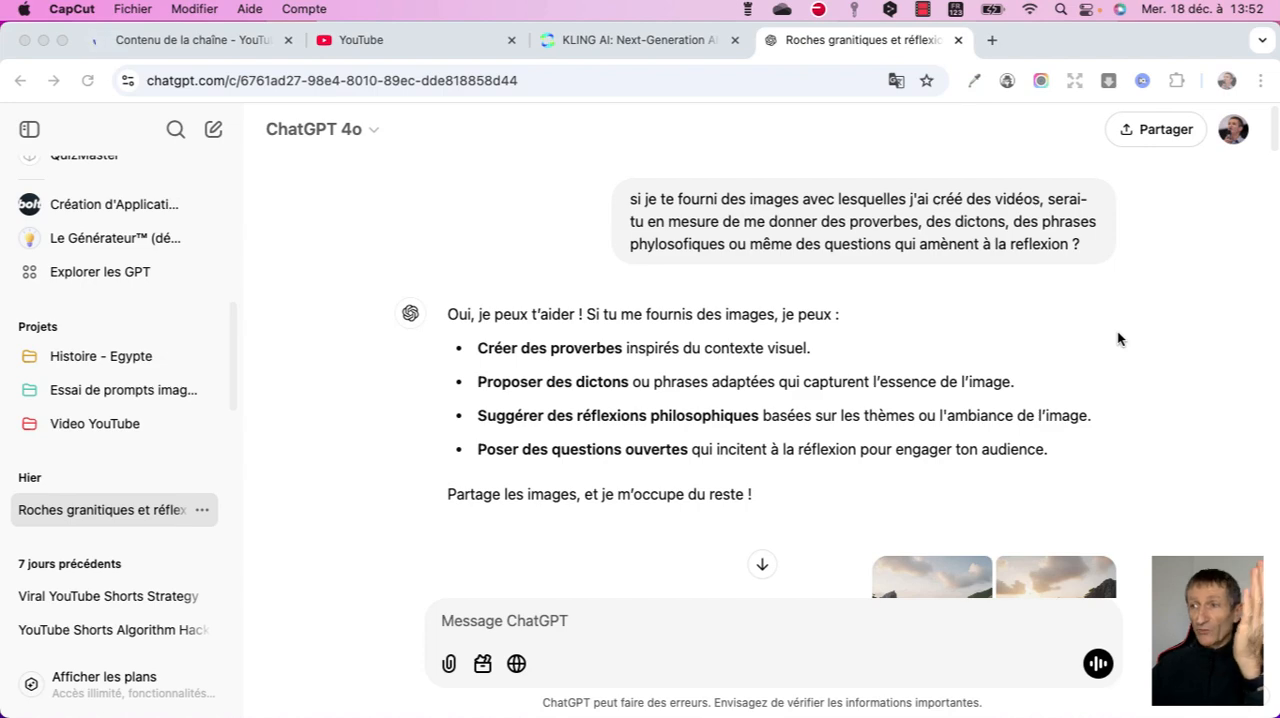
- Review ChatGPT's proverbs, philosophical phrases and reflection questions for the Seychelles granite rocks and Maldives coral reefs
{"action": "scroll", "coordinate": [1117, 338], "scroll_direction": "down", "scroll_amount": 5}
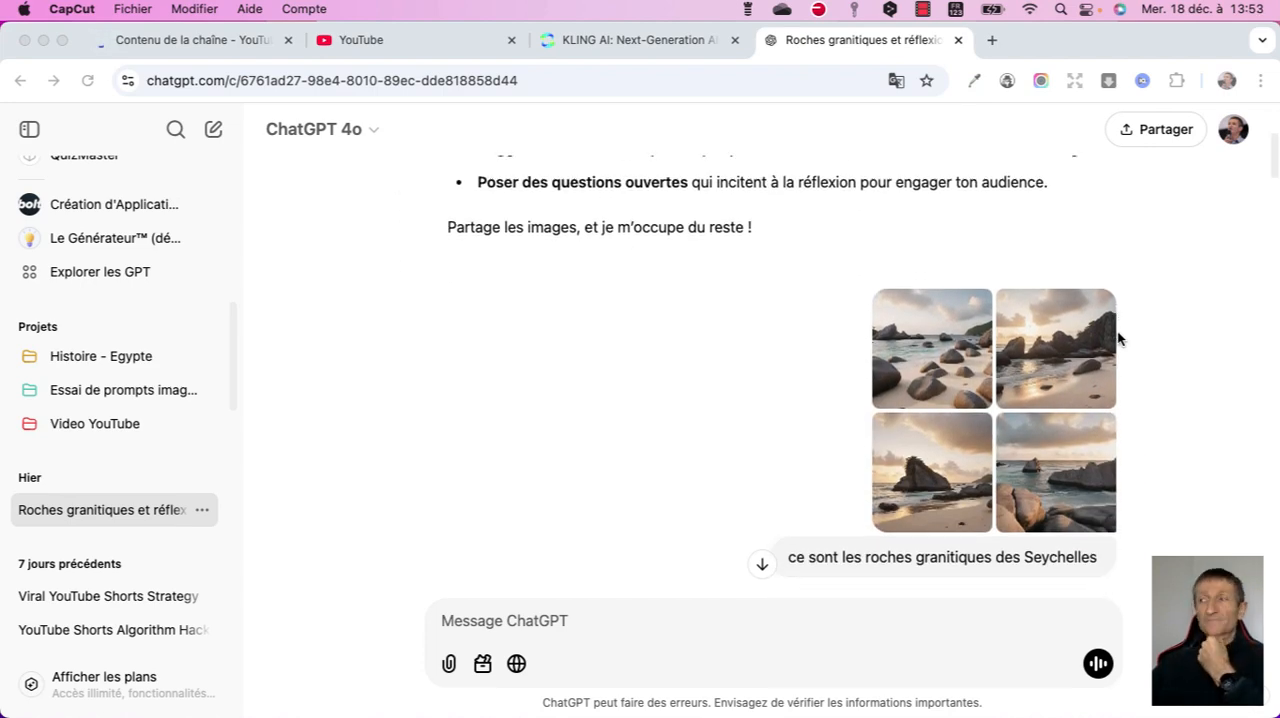
{"action": "scroll", "coordinate": [1117, 338], "scroll_direction": "down", "scroll_amount": 5}
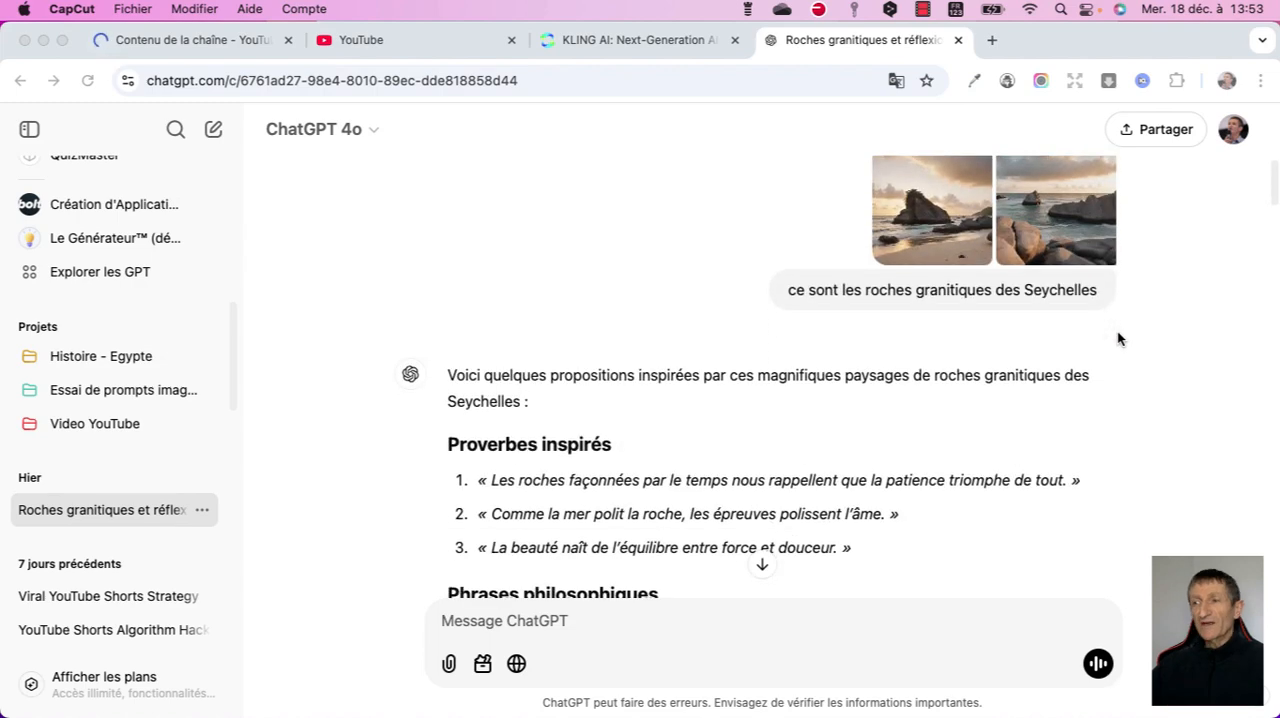
{"action": "scroll", "coordinate": [1117, 338], "scroll_direction": "down", "scroll_amount": 3}
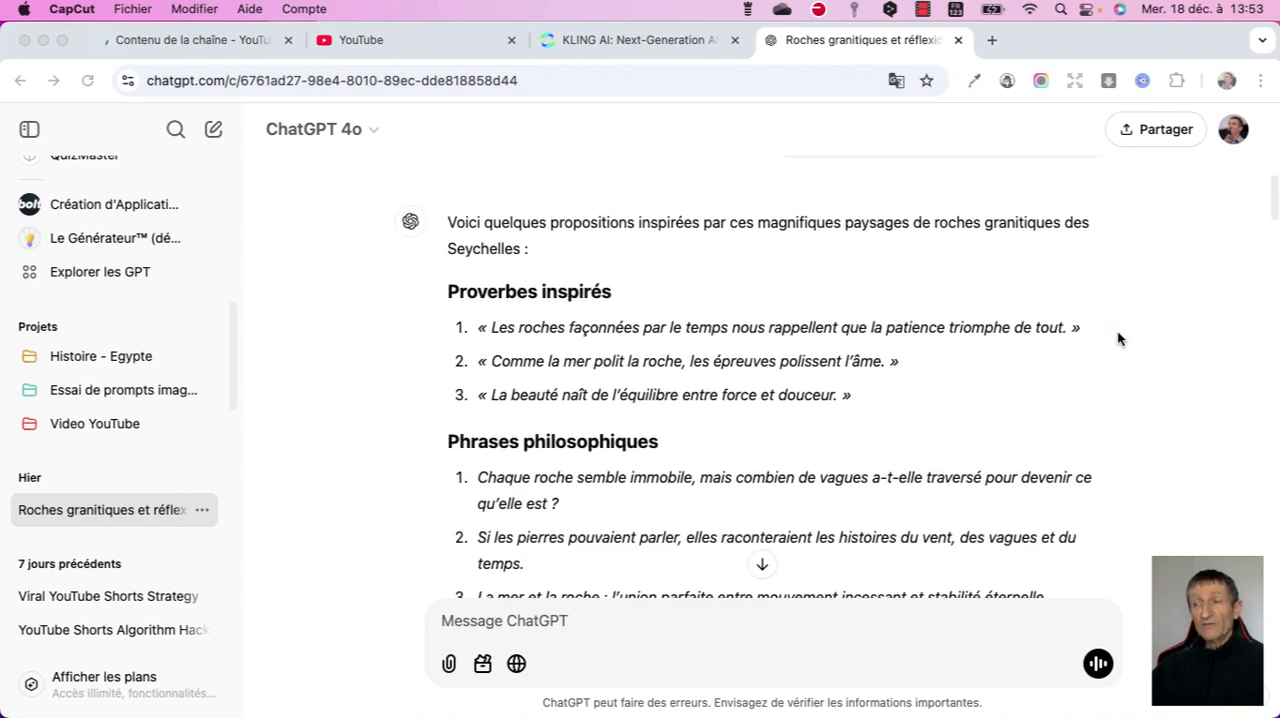
{"action": "scroll", "coordinate": [1117, 338], "scroll_direction": "down", "scroll_amount": 2}
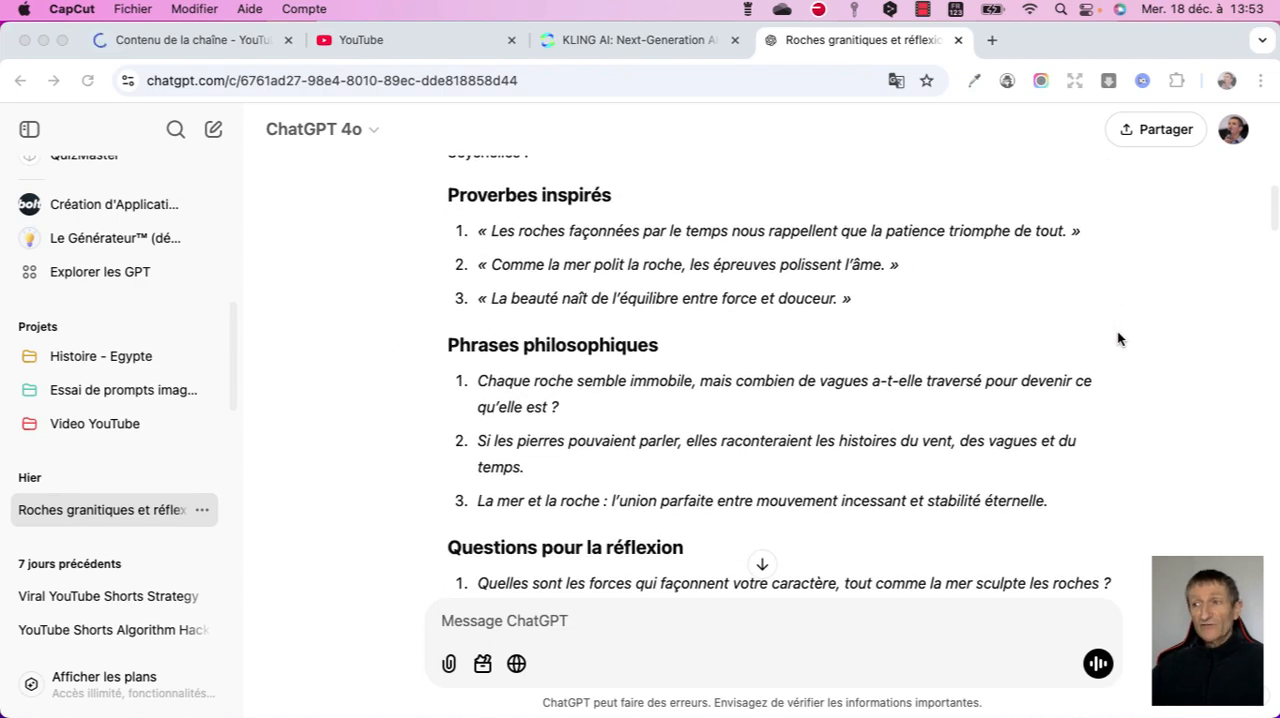
{"action": "scroll", "coordinate": [1117, 338], "scroll_direction": "down", "scroll_amount": 2}
{"action": "scroll", "coordinate": [1117, 338], "scroll_direction": "down", "scroll_amount": 5}
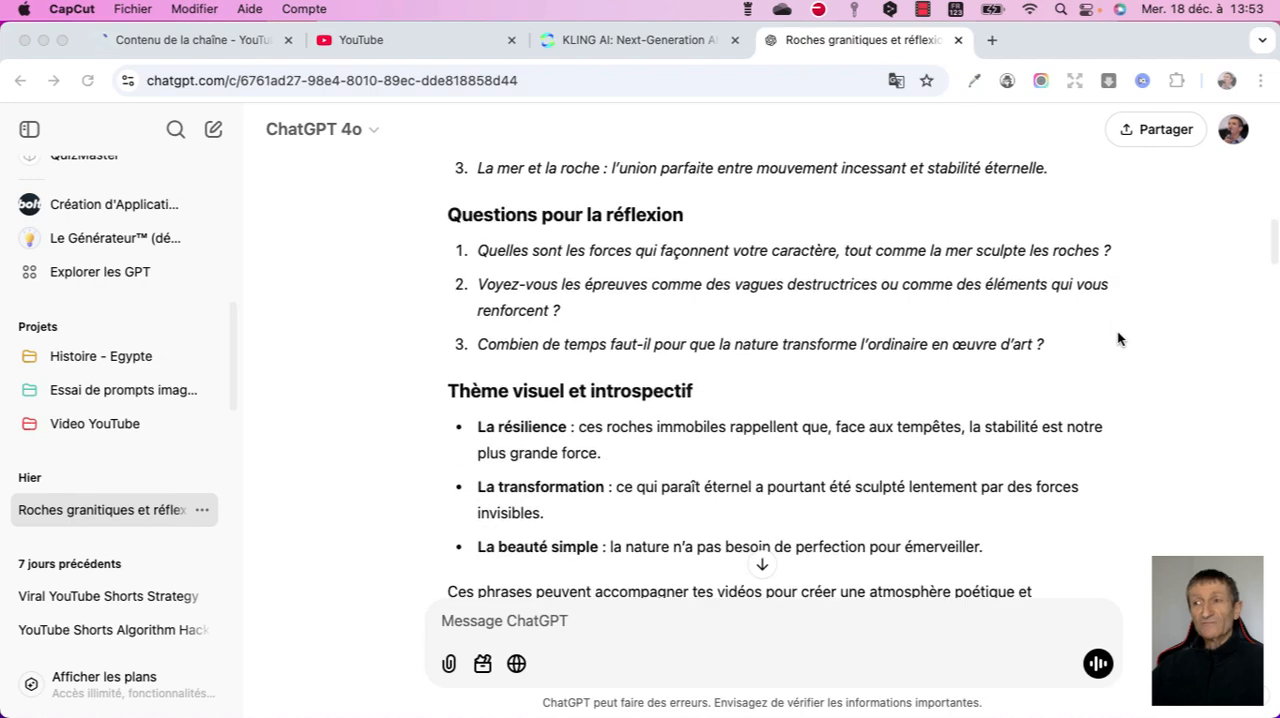
{"action": "scroll", "coordinate": [1117, 338], "scroll_direction": "down", "scroll_amount": 2}
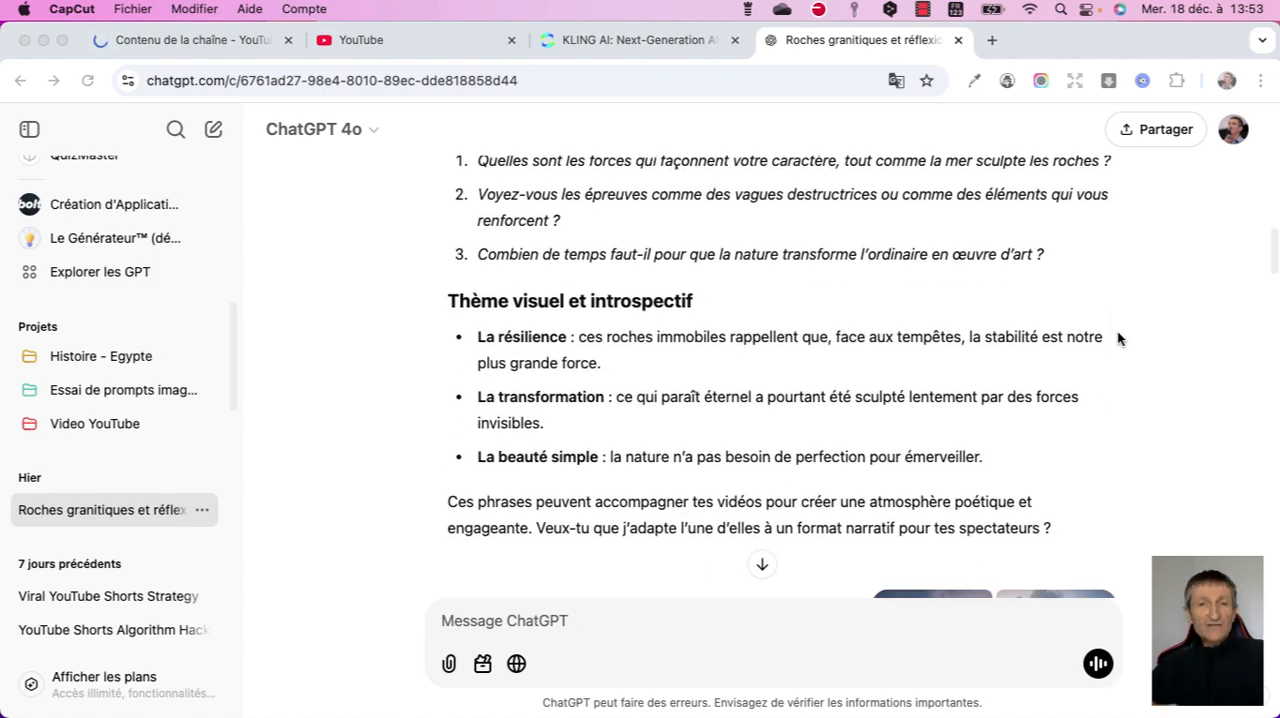
{"action": "scroll", "coordinate": [1117, 338], "scroll_direction": "down", "scroll_amount": 8}
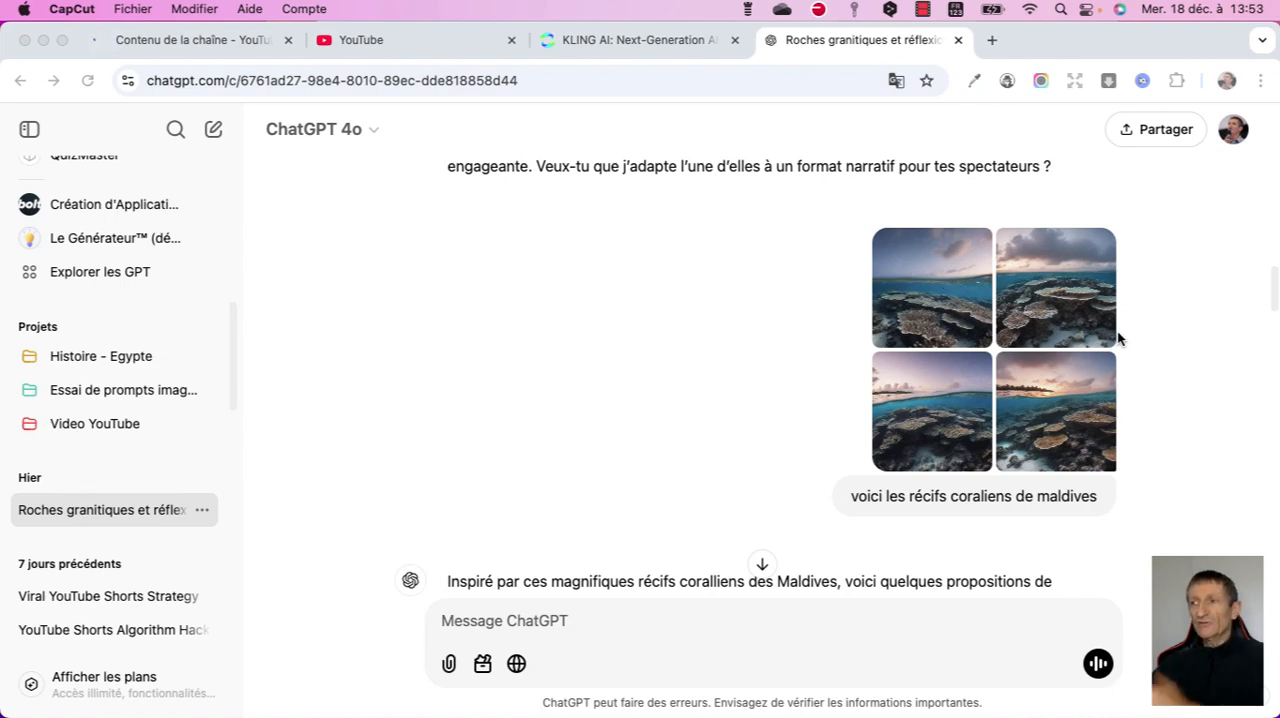
{"action": "scroll", "coordinate": [1117, 338], "scroll_direction": "down", "scroll_amount": 18}
{"action": "scroll", "coordinate": [1117, 338], "scroll_direction": "down", "scroll_amount": 20}
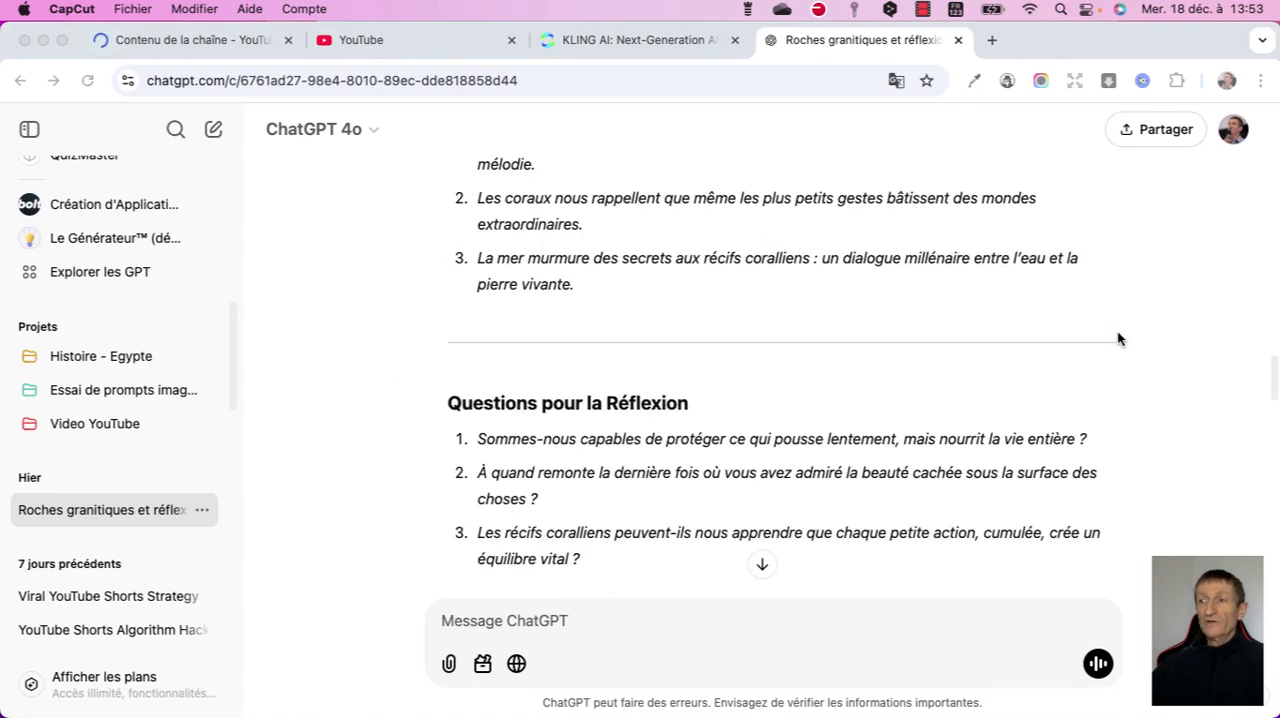
{"action": "scroll", "coordinate": [1118, 338], "scroll_direction": "up", "scroll_amount": 3}
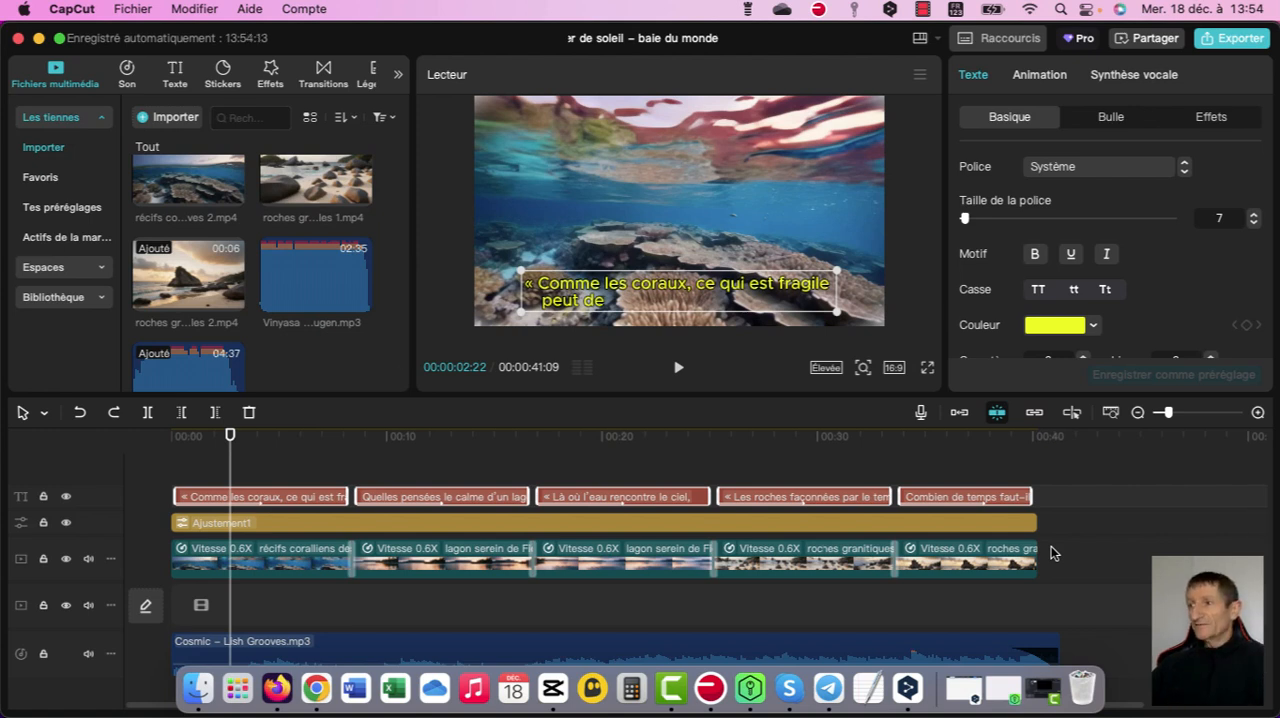
- Examine the basic text settings of the captions and expand the full set of preset styles
{"action": "scroll", "coordinate": [1110, 250], "scroll_direction": "down", "scroll_amount": 1}
{"action": "scroll", "coordinate": [1110, 250], "scroll_direction": "down", "scroll_amount": 5}
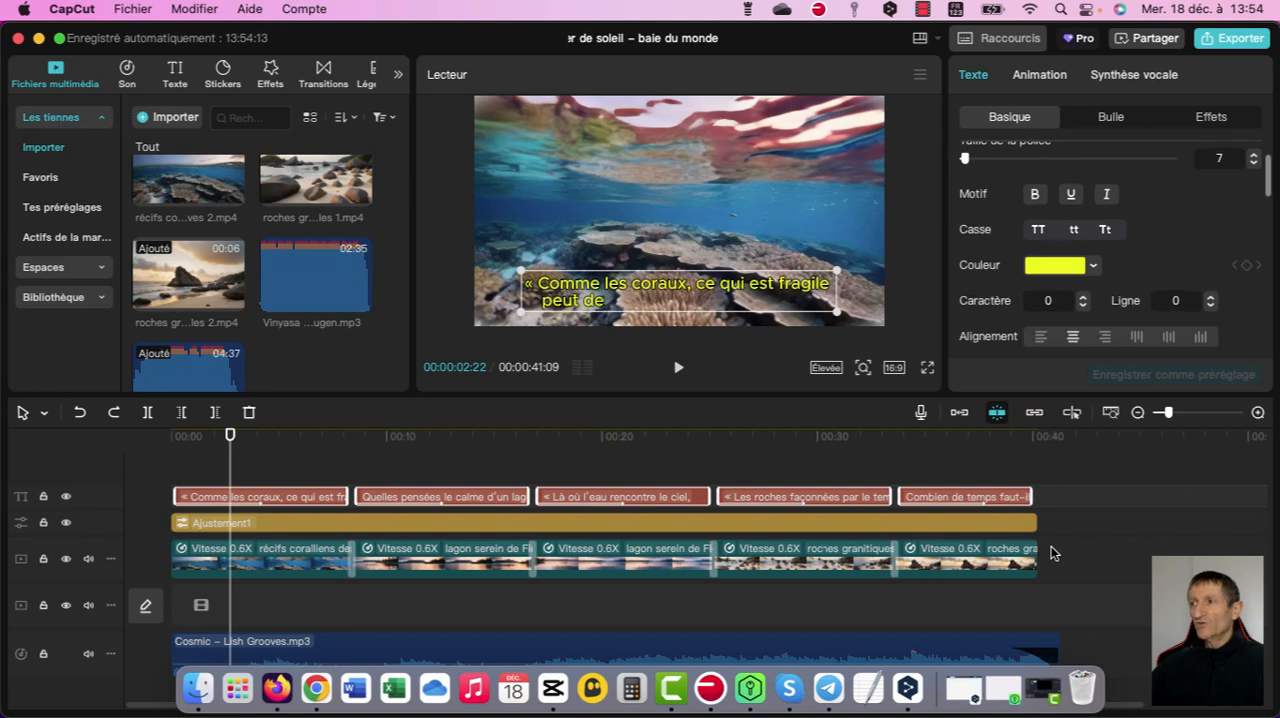
{"action": "scroll", "coordinate": [1110, 250], "scroll_direction": "down", "scroll_amount": 3}
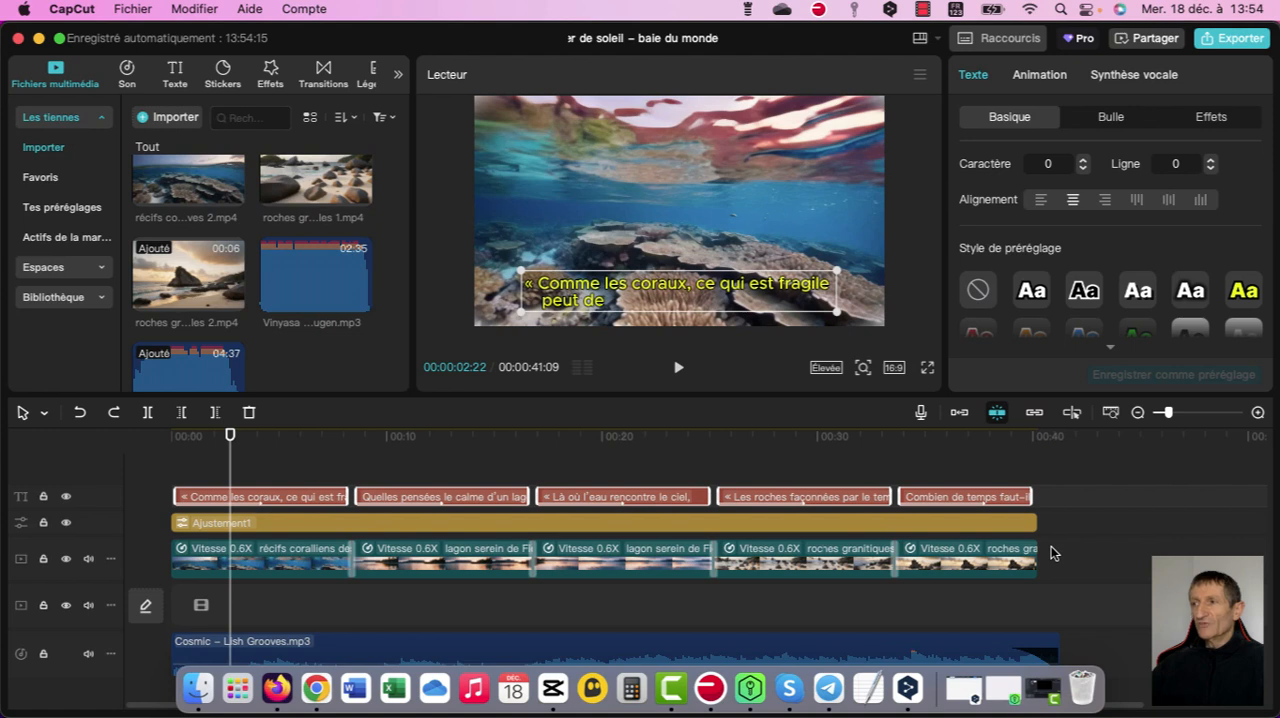
{"action": "scroll", "coordinate": [1112, 245], "scroll_direction": "down", "scroll_amount": 2}
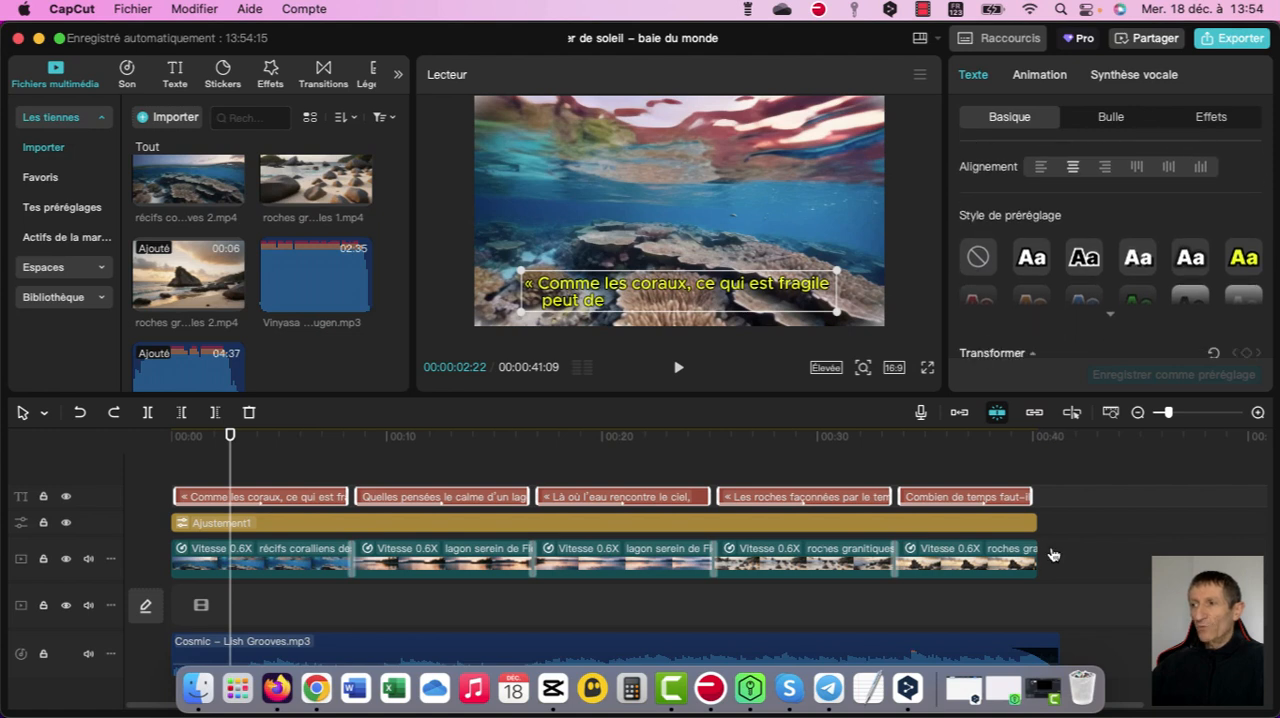
{"action": "left_click", "coordinate": [1110, 314]}
{"action": "scroll", "coordinate": [1110, 314], "scroll_direction": "down", "scroll_amount": 3}
{"action": "scroll", "coordinate": [1110, 314], "scroll_direction": "down", "scroll_amount": 2}
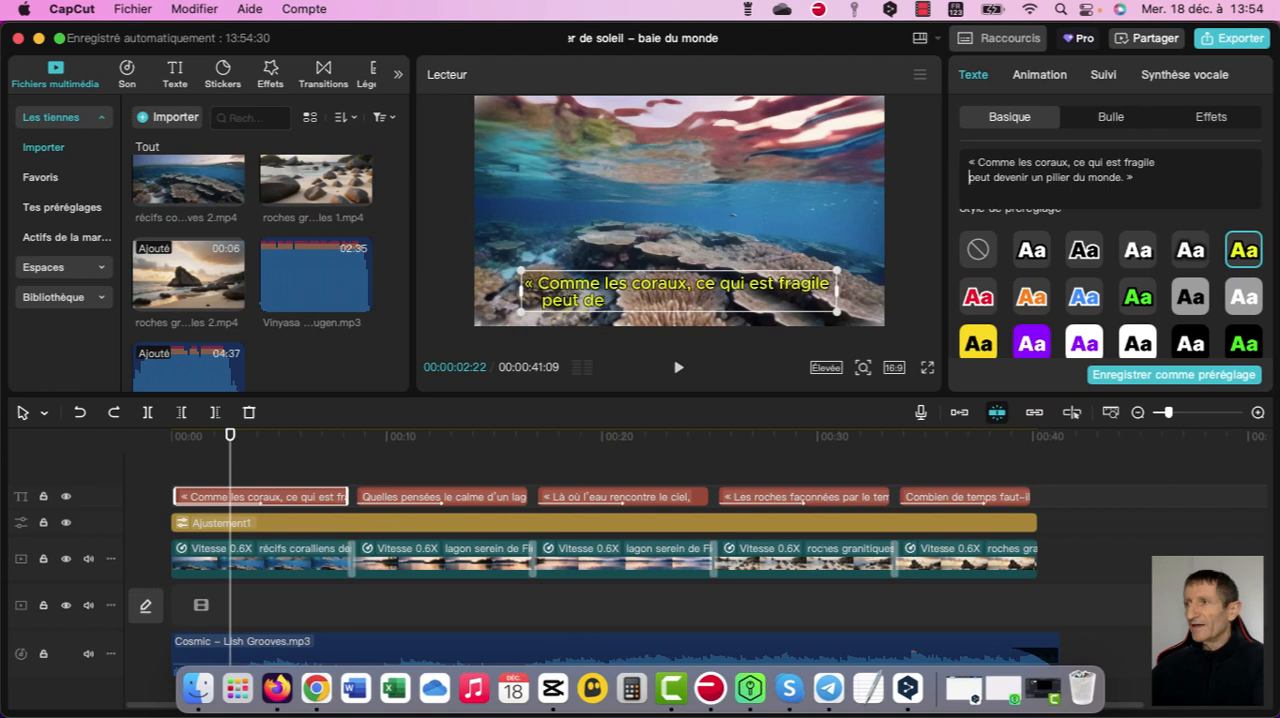
- Remove and restore the line break after “fragile” in the first coral caption, and preview its text animation
{"action": "key", "text": "BackSpace"}
{"action": "key", "text": "BackSpace"}
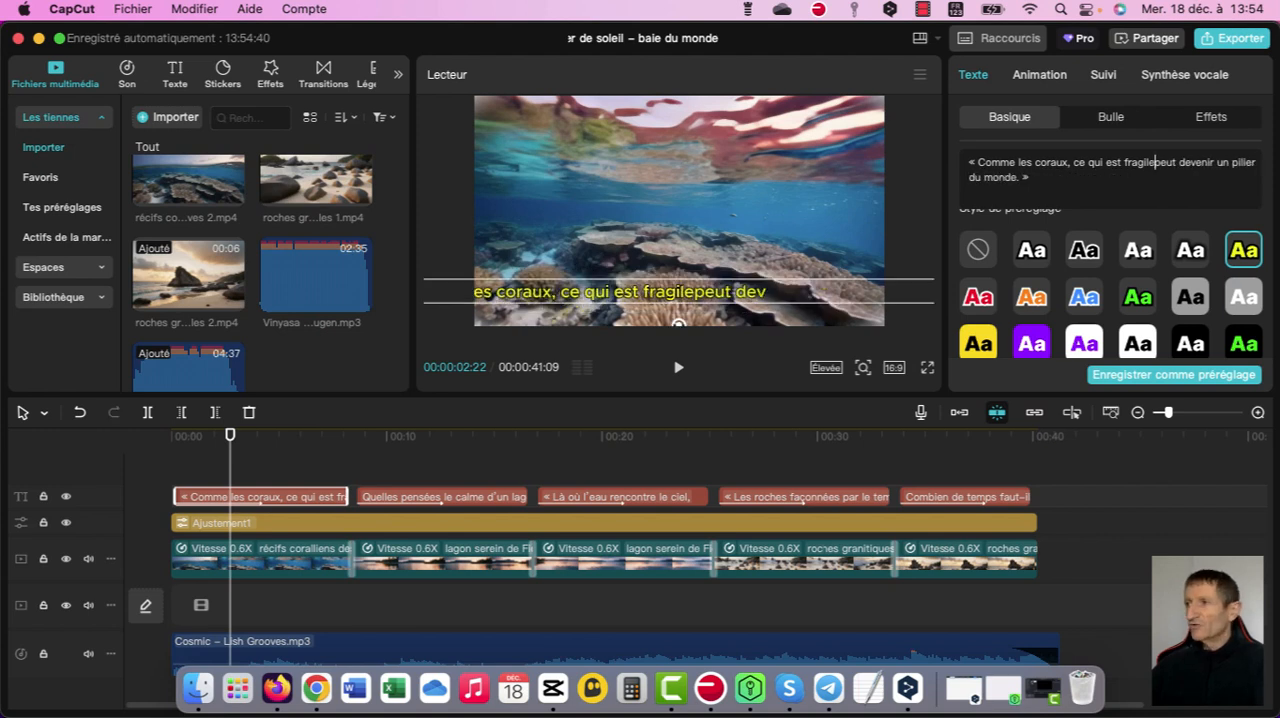
{"action": "key", "text": "Return"}
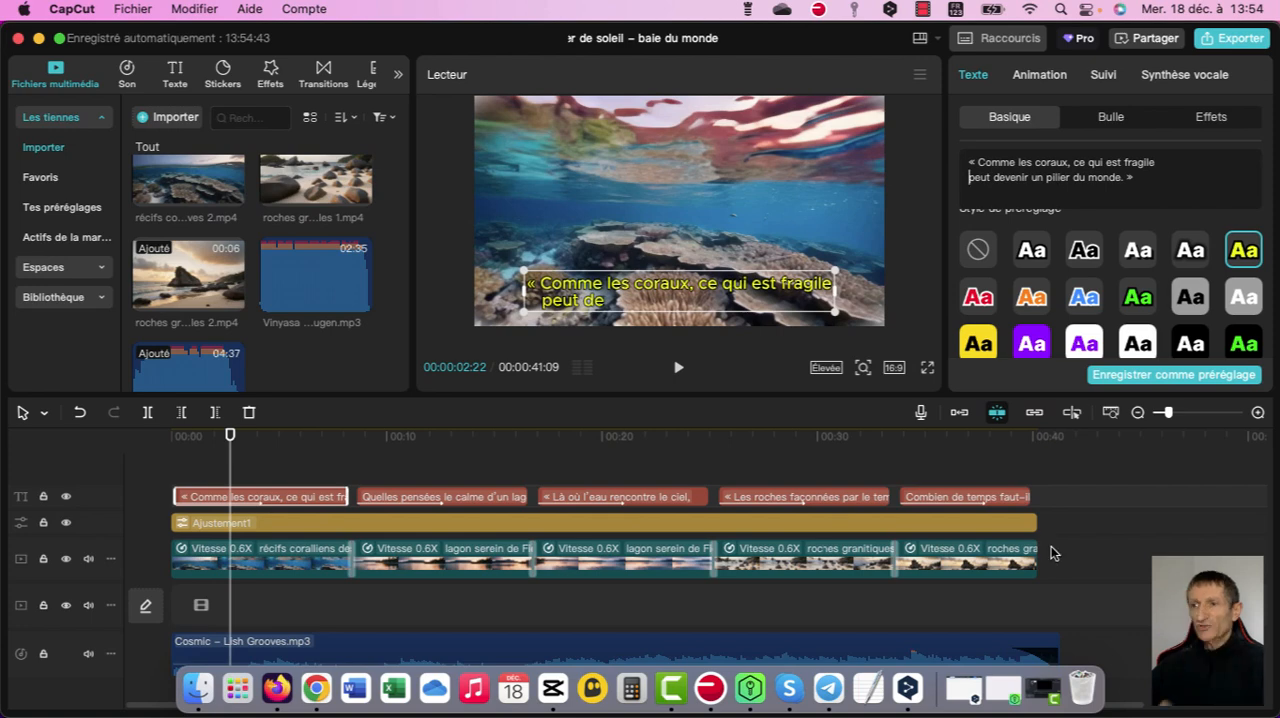
{"action": "key", "text": "space"}
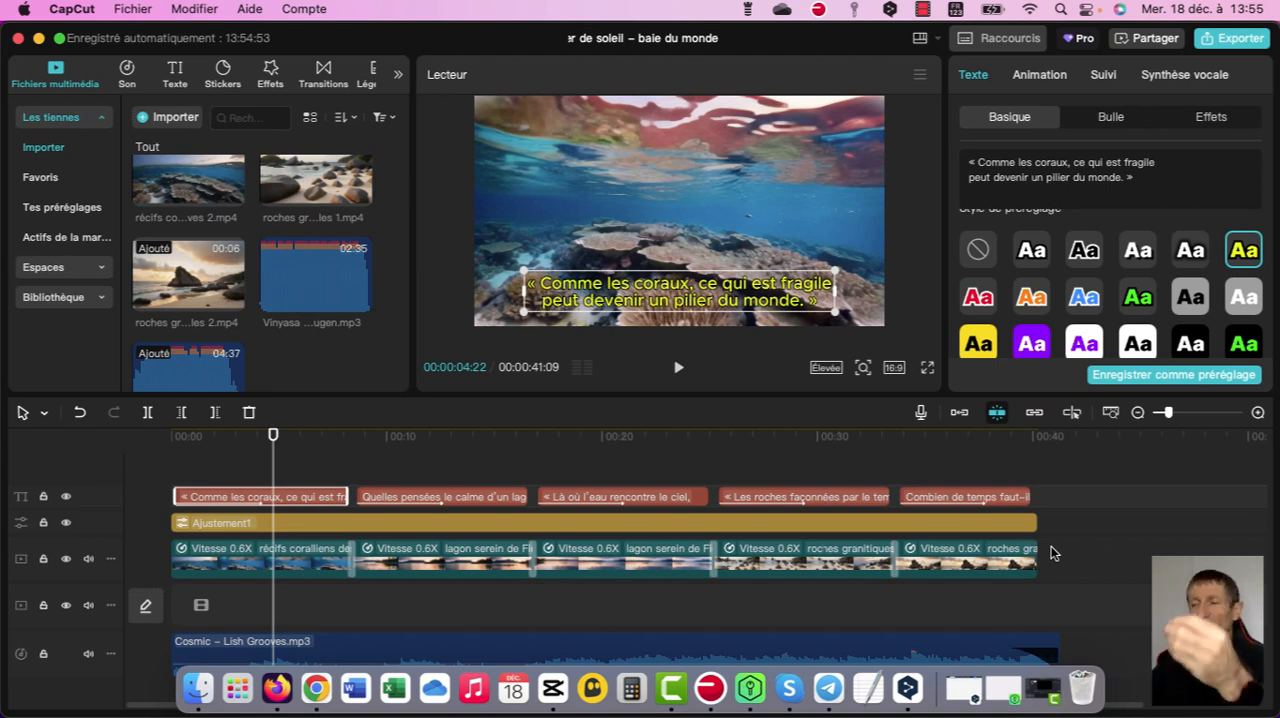
{"action": "left_click", "coordinate": [1051, 553]}
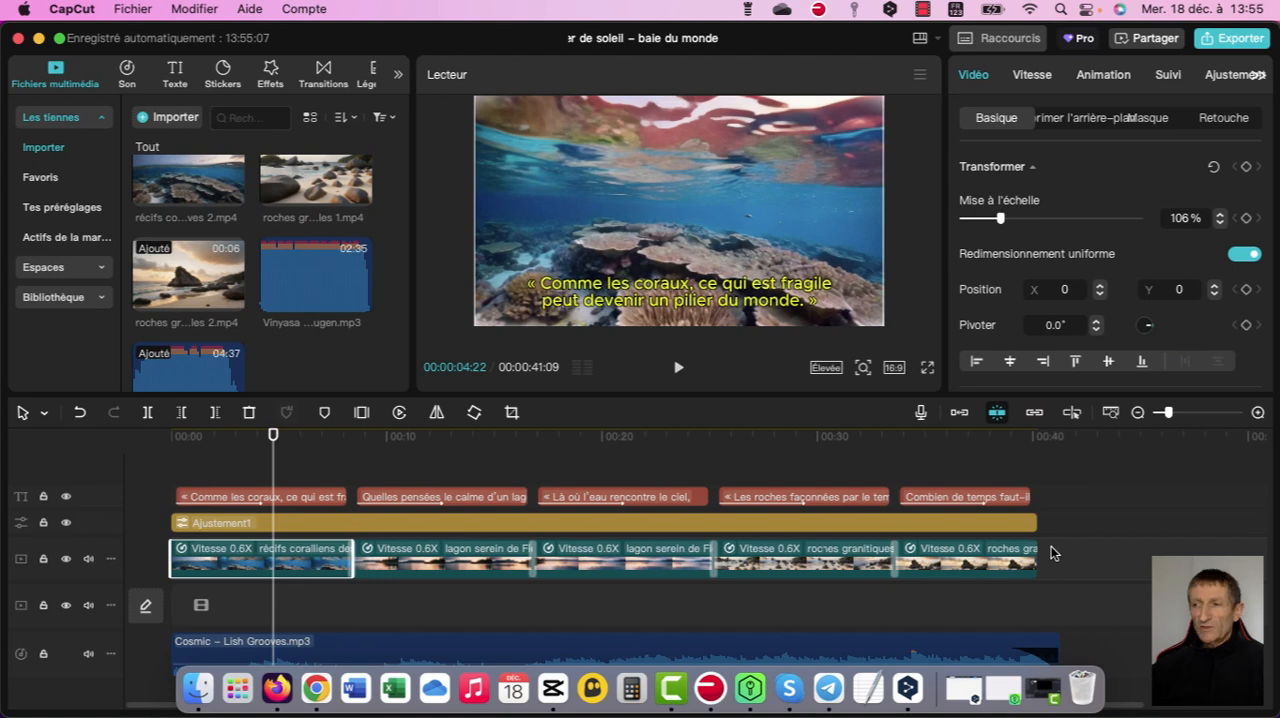
- Inspect the voice-over clips on the timeline and browse the French speech-synthesis voices for the coral caption
{"action": "scroll", "coordinate": [1051, 553], "scroll_direction": "down", "scroll_amount": 2}
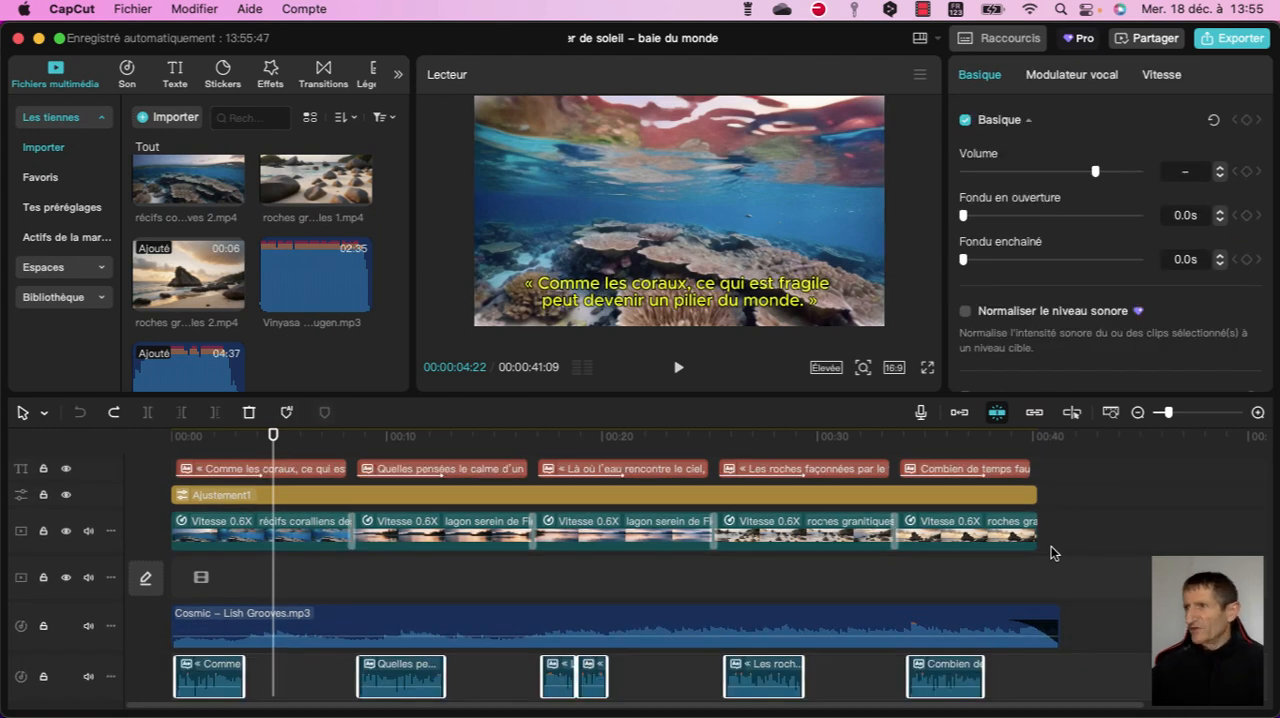
{"action": "scroll", "coordinate": [1051, 553], "scroll_direction": "up", "scroll_amount": 3}
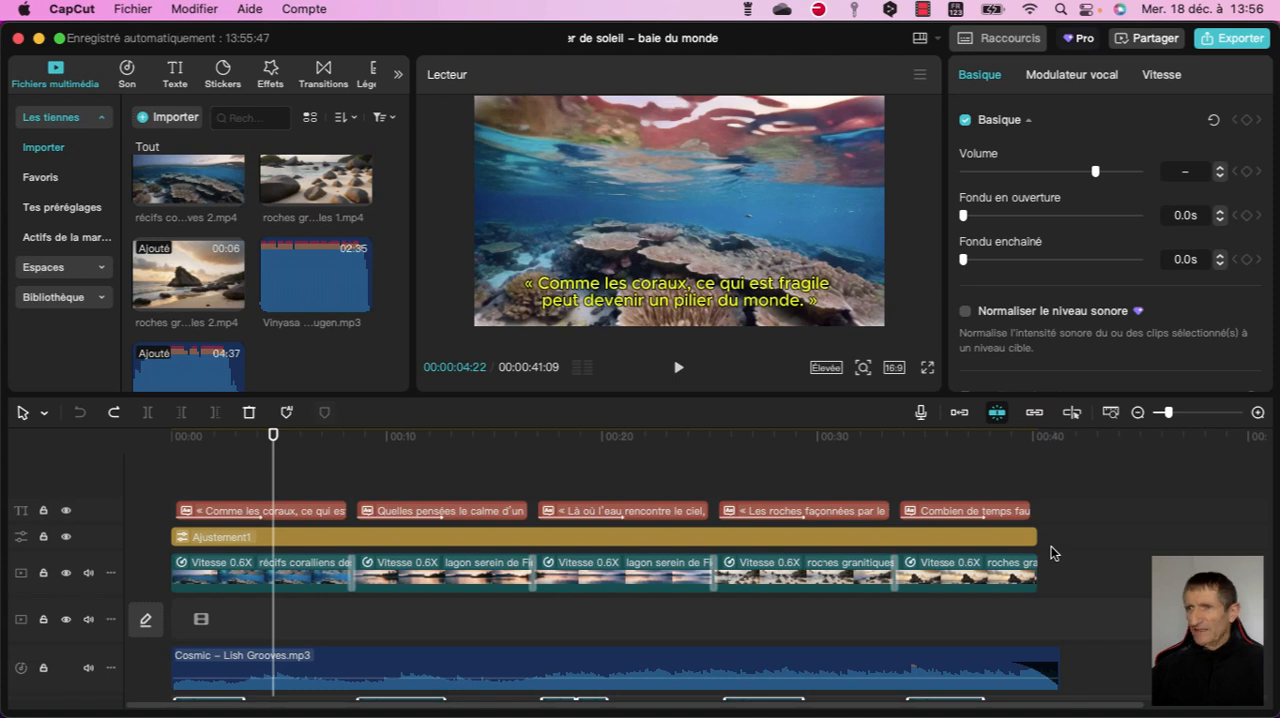
{"action": "scroll", "coordinate": [1051, 553], "scroll_direction": "down", "scroll_amount": 2}
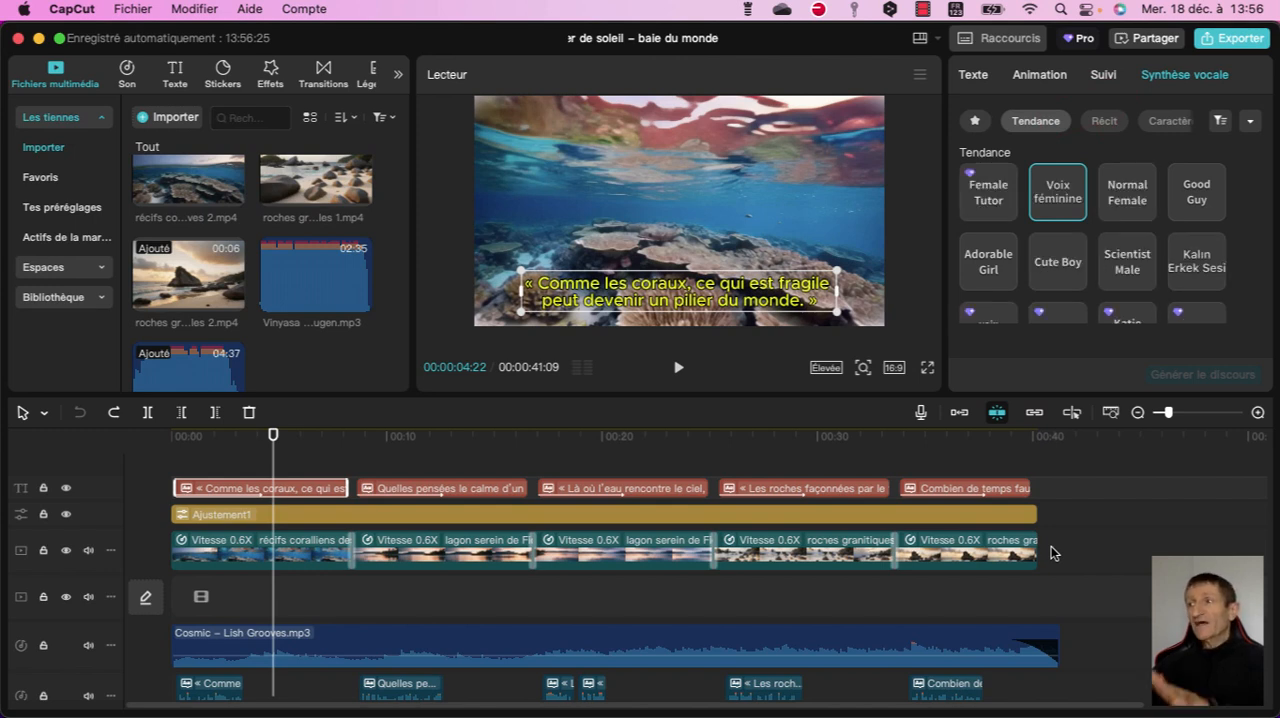
{"action": "scroll", "coordinate": [1058, 272], "scroll_direction": "down", "scroll_amount": 8}
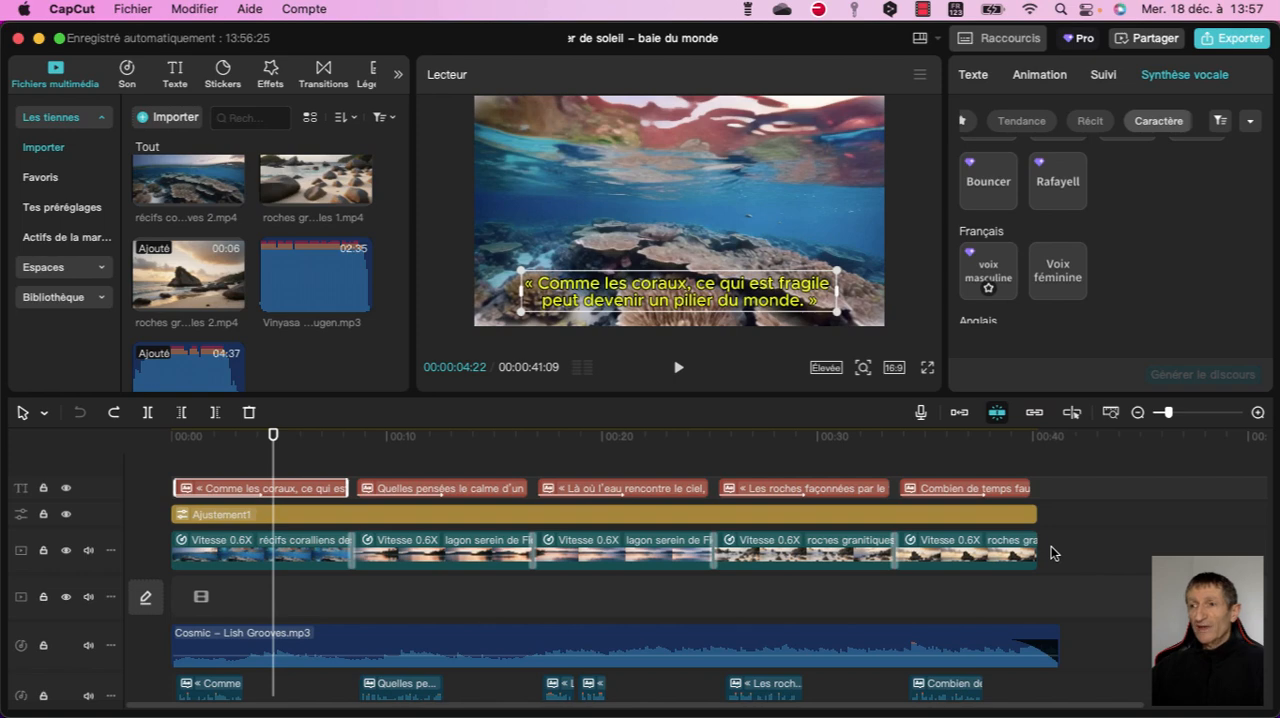
- Play the montage from the start to listen to the coral caption's voice-over
{"action": "key", "text": "Home"}
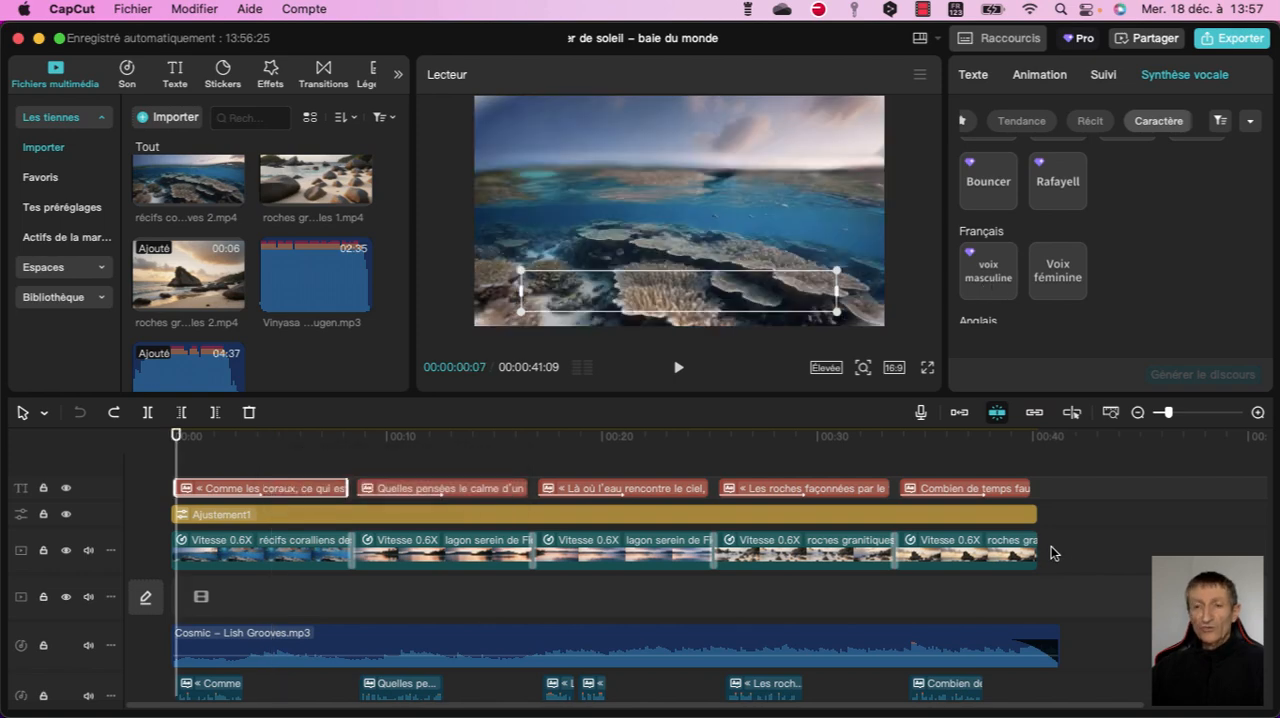
{"action": "key", "text": "space"}
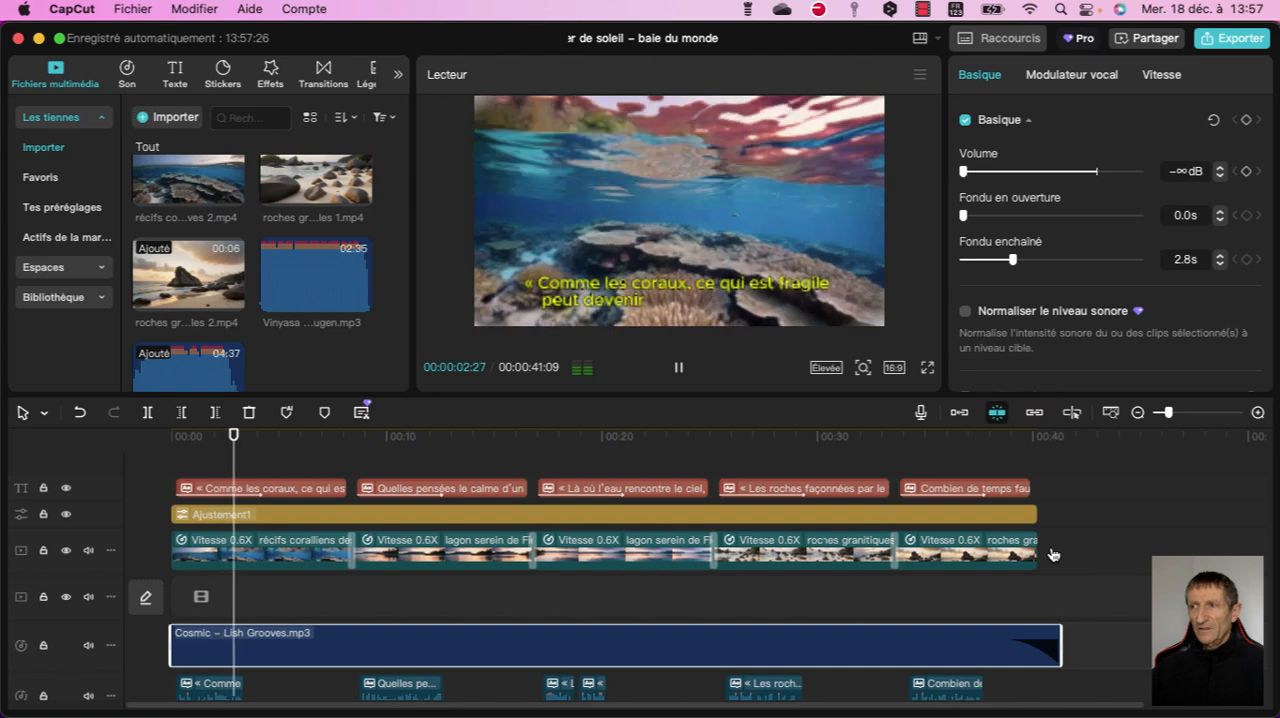
{"action": "key", "text": "space"}
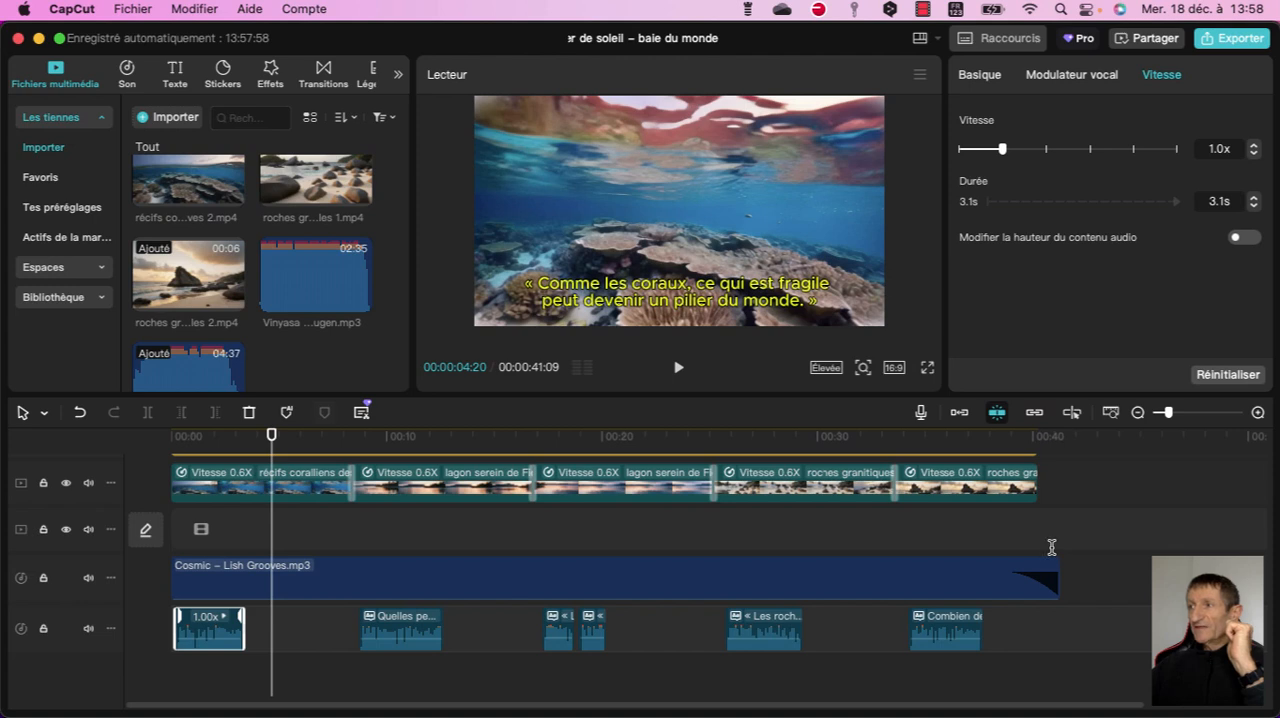
- Set the first voice-over clip's speed to 0.8x and play it back against the coral caption
{"action": "key", "text": "Down"}
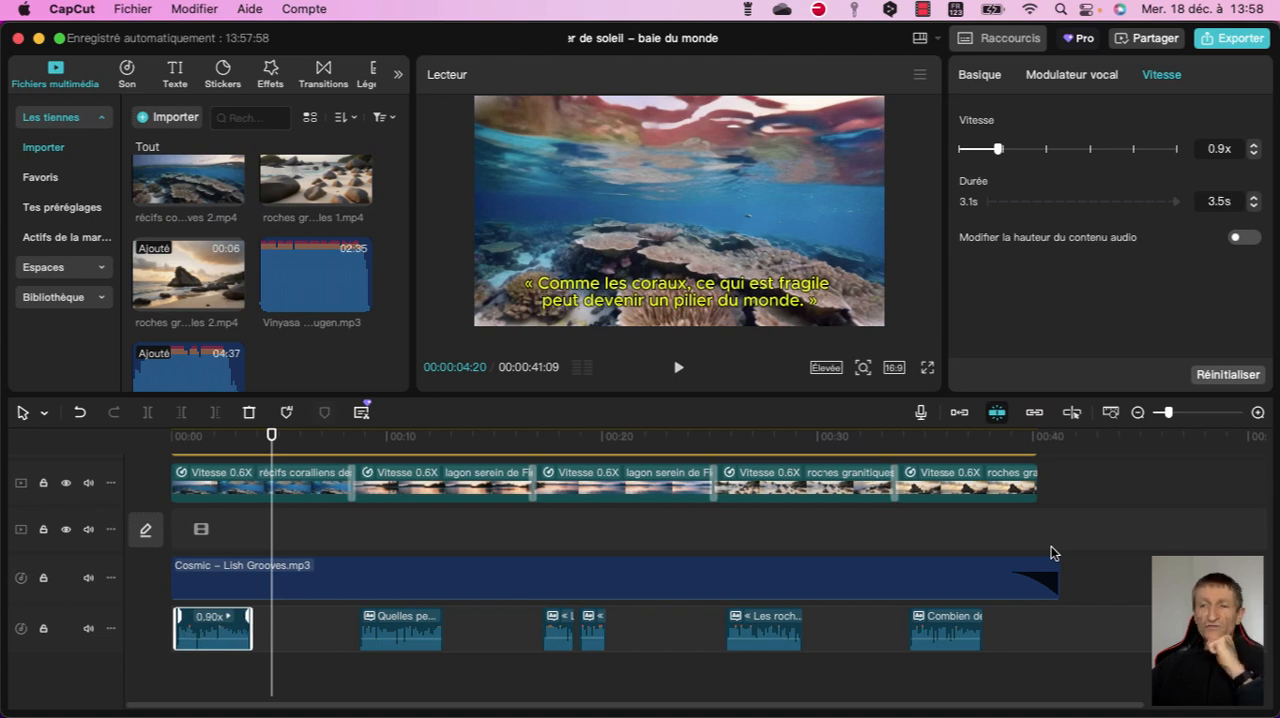
{"action": "key", "text": "Down"}
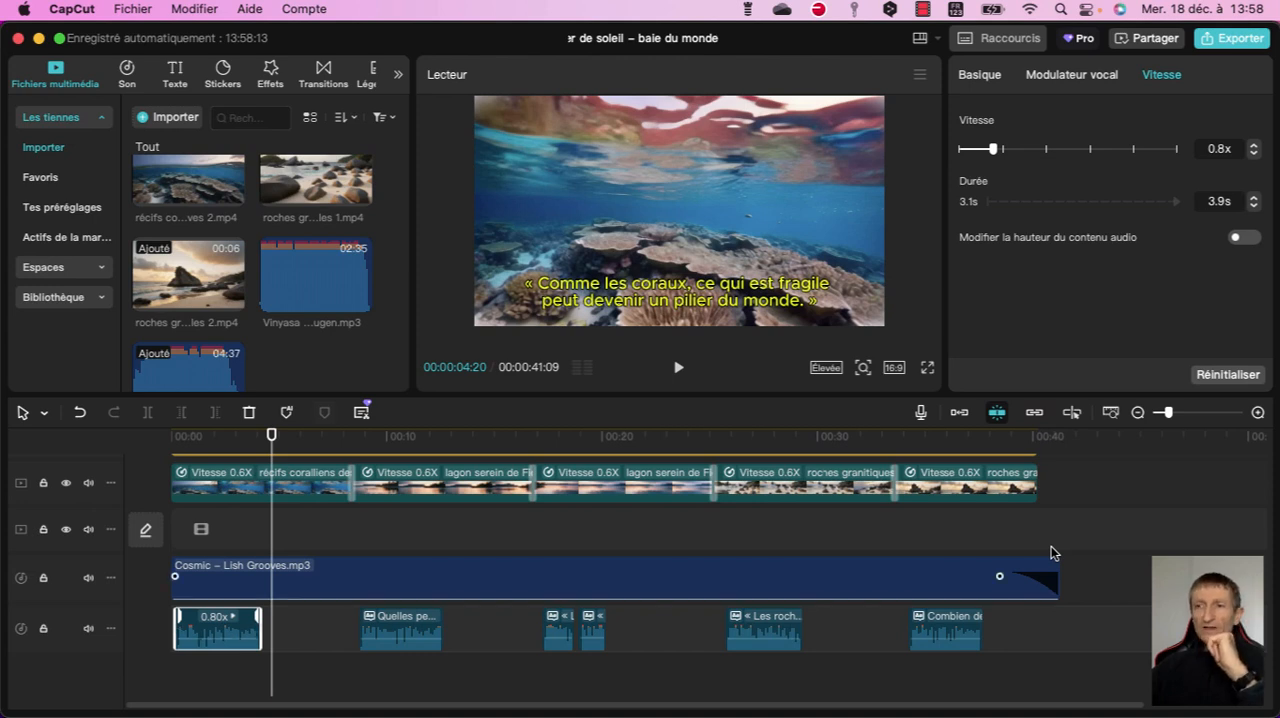
{"action": "left_click", "coordinate": [1051, 547]}
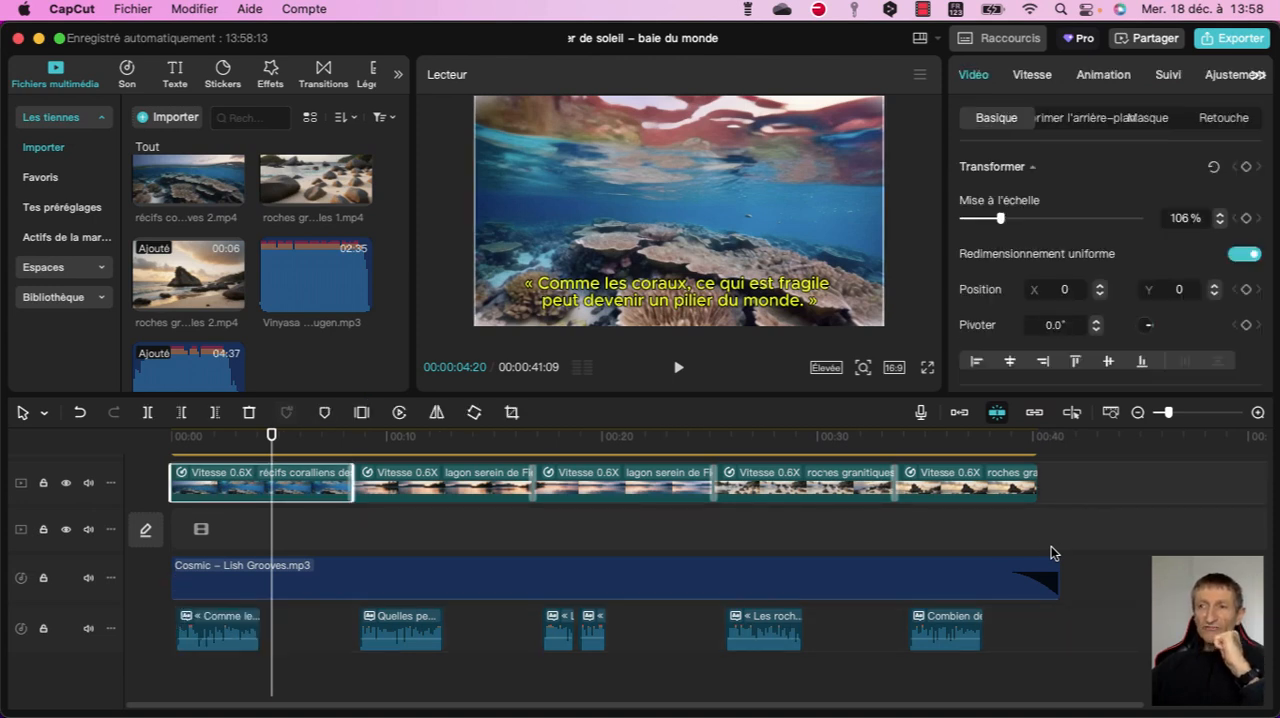
{"action": "key", "text": "space"}
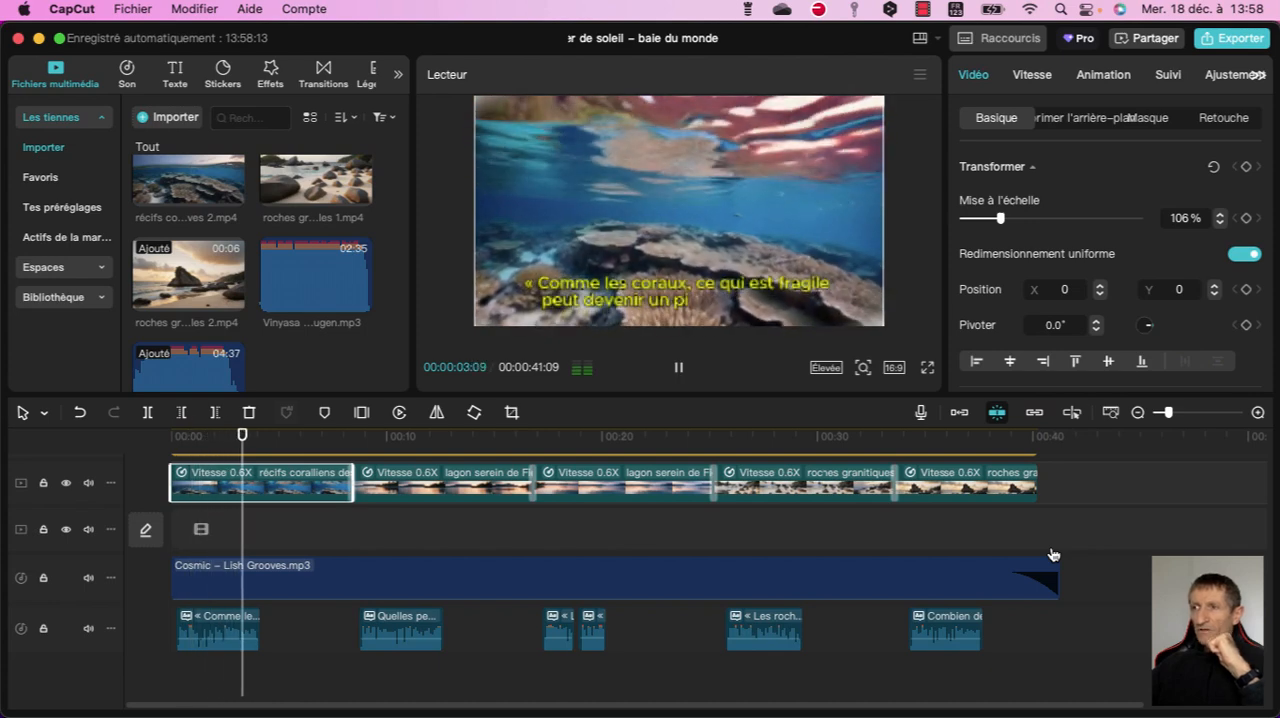
{"action": "key", "text": "space"}
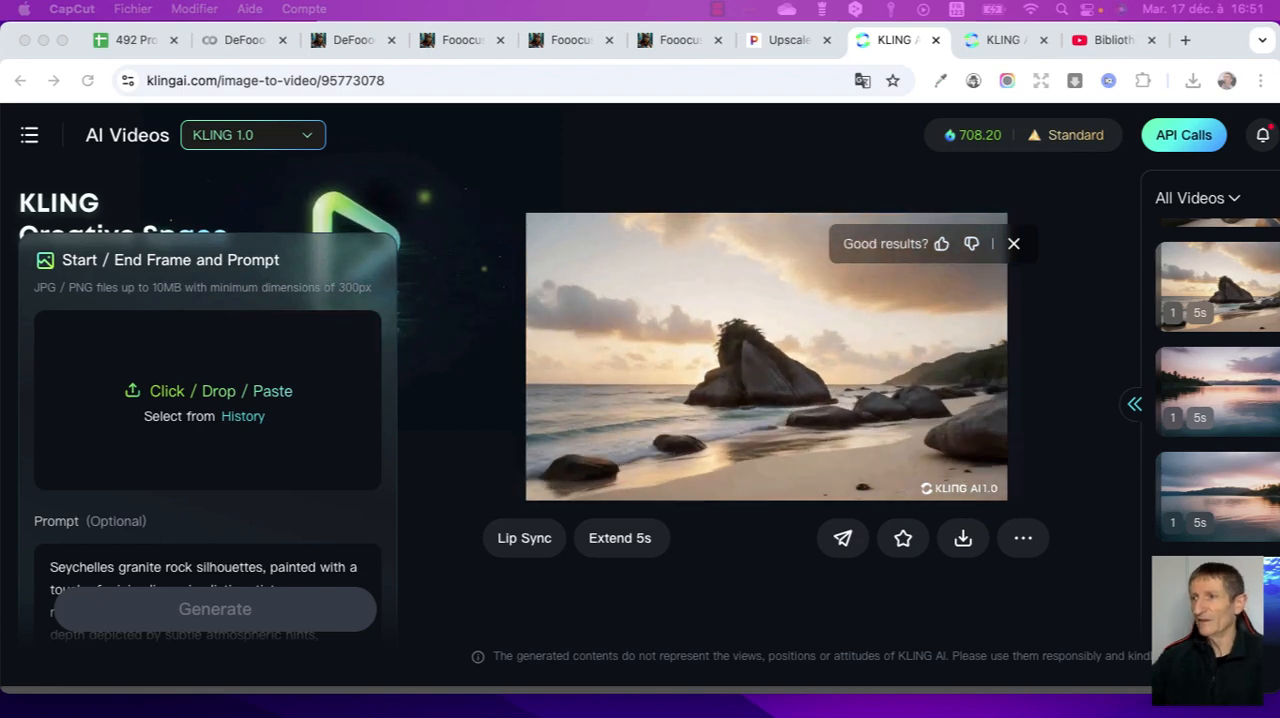
- Switch to KLING AI in Chrome, view the Seychelles granite rock video full screen and display its download options
{"action": "key", "text": "super+Tab"}
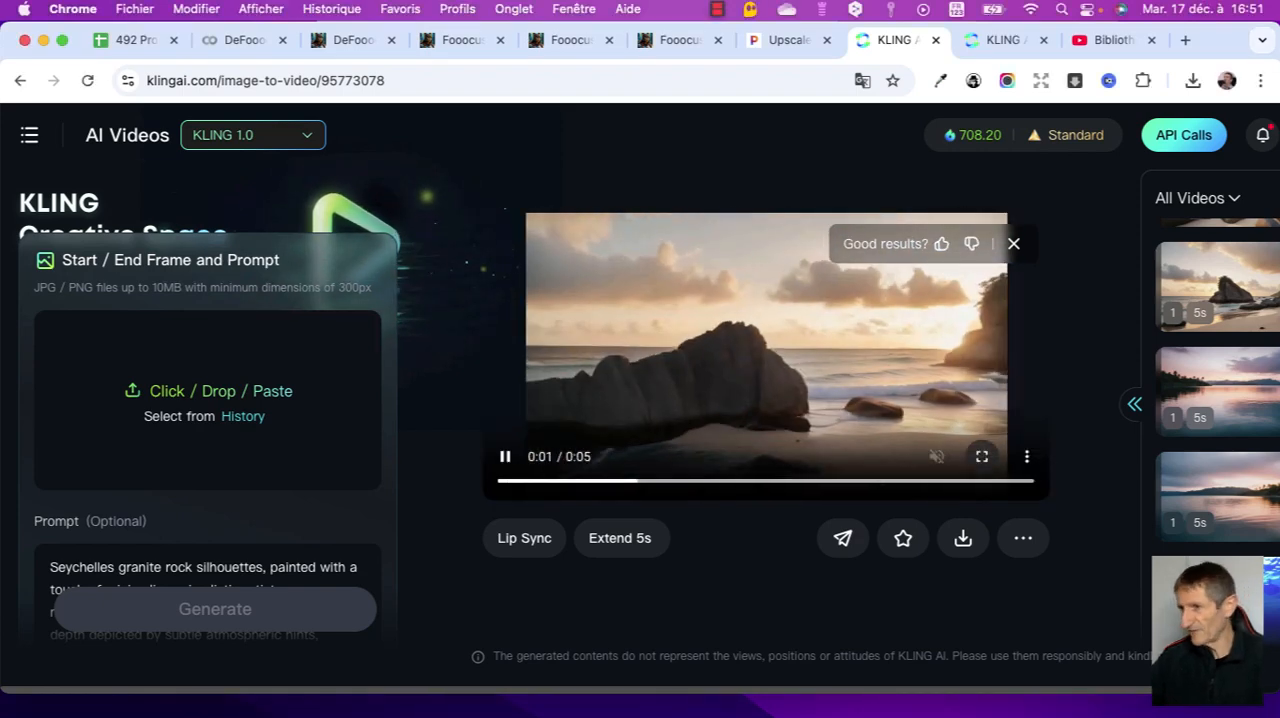
{"action": "left_click", "coordinate": [982, 457]}
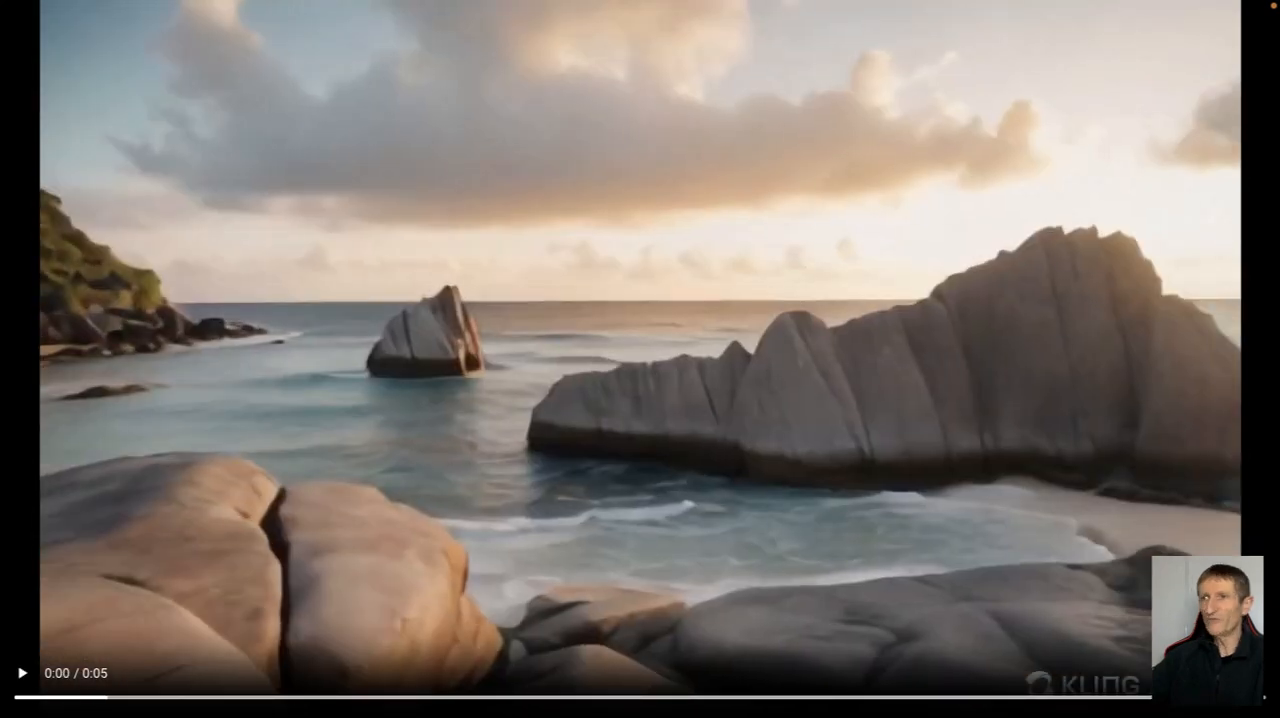
{"action": "key", "text": "Escape"}
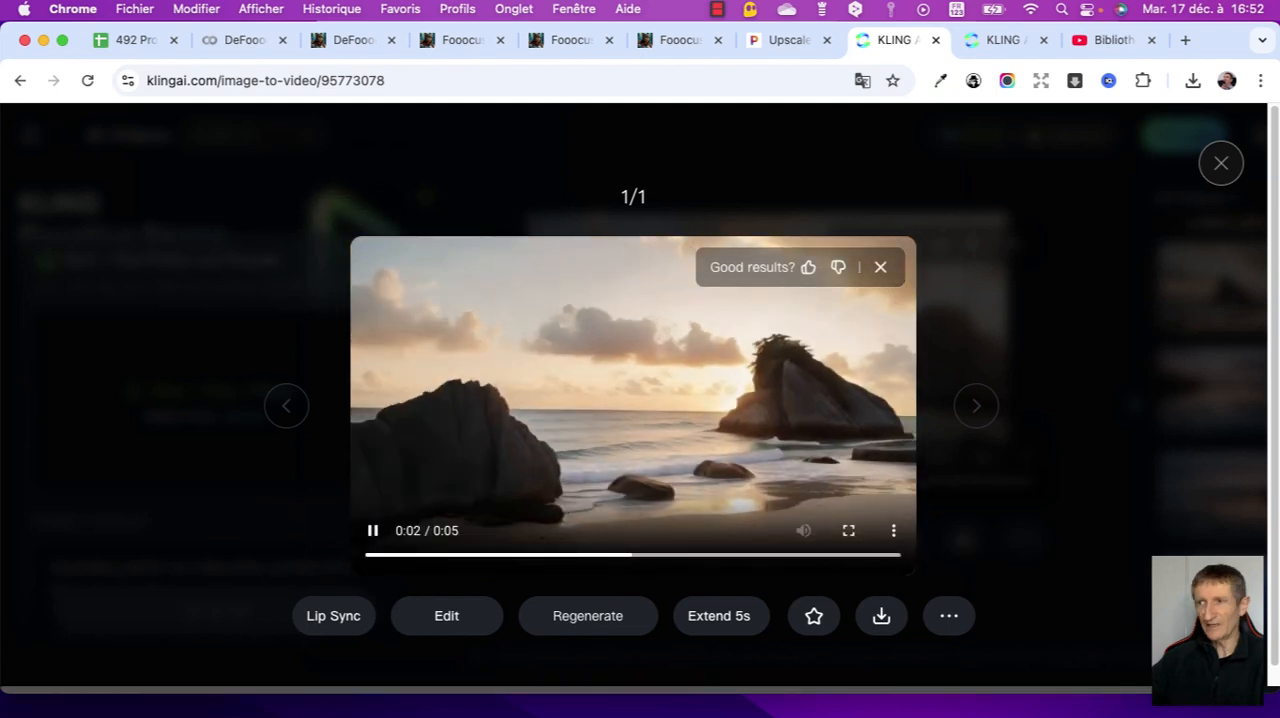
{"action": "mouse_move", "coordinate": [881, 616]}
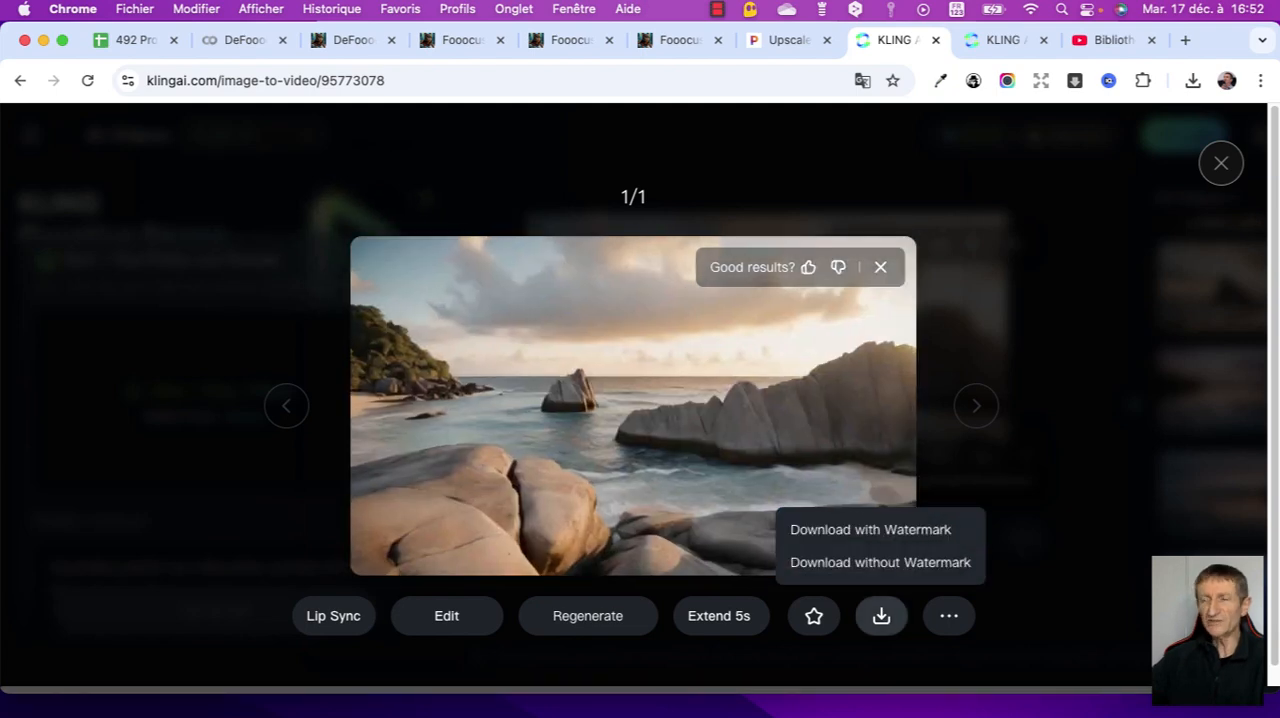